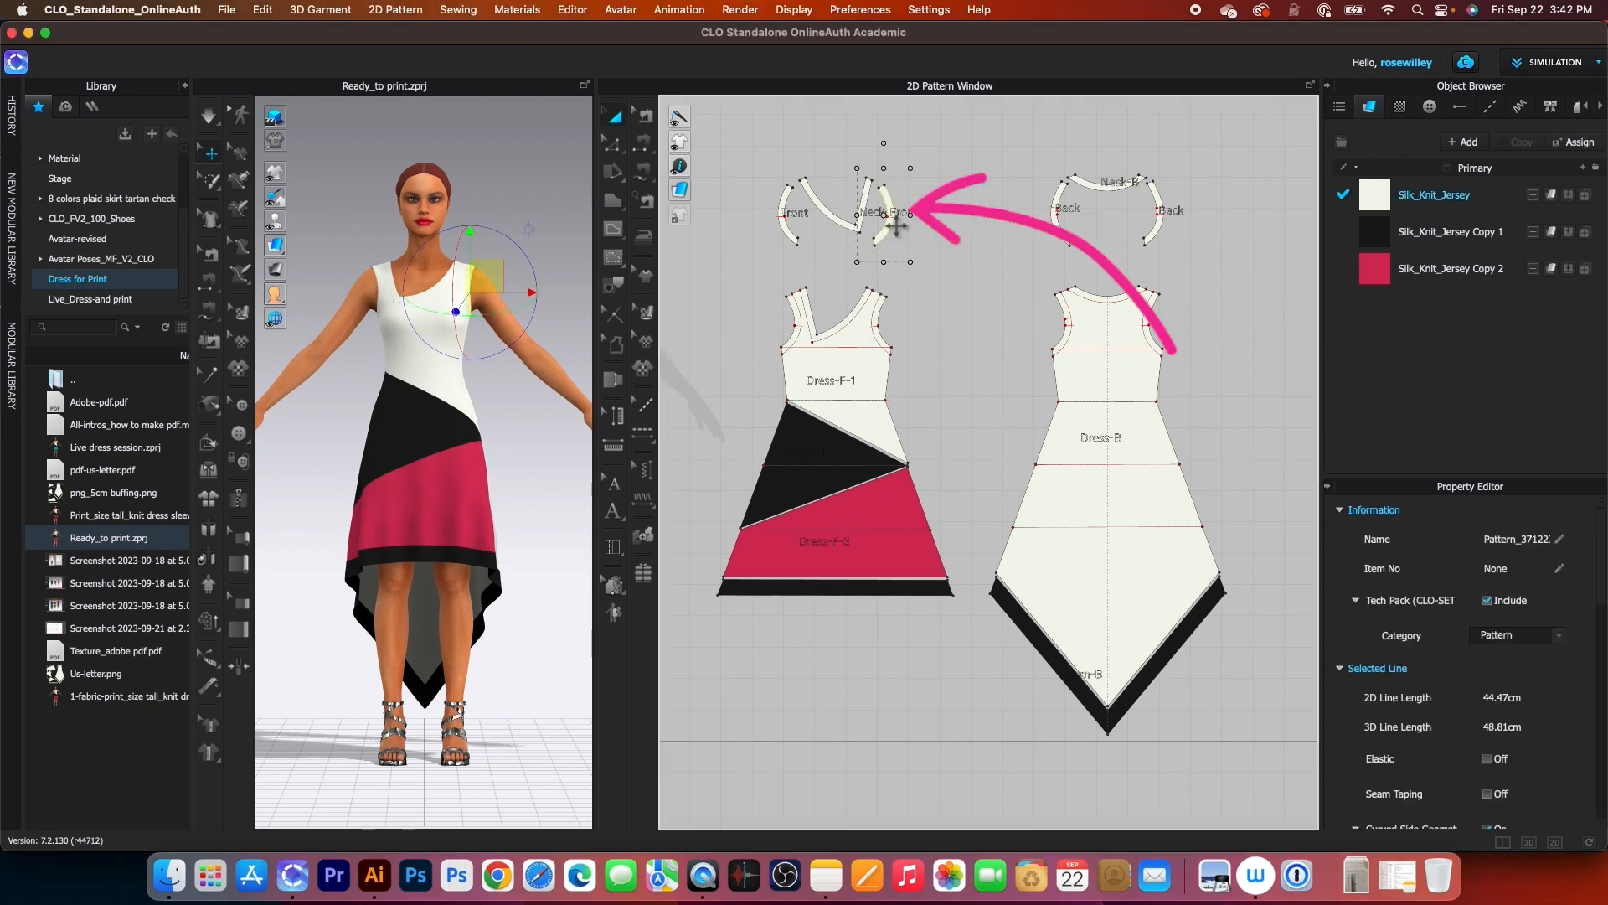
Delete the duplicate armhole binding pieces beside the front and back neck pieces, leaving one of each
right_click(895, 224)
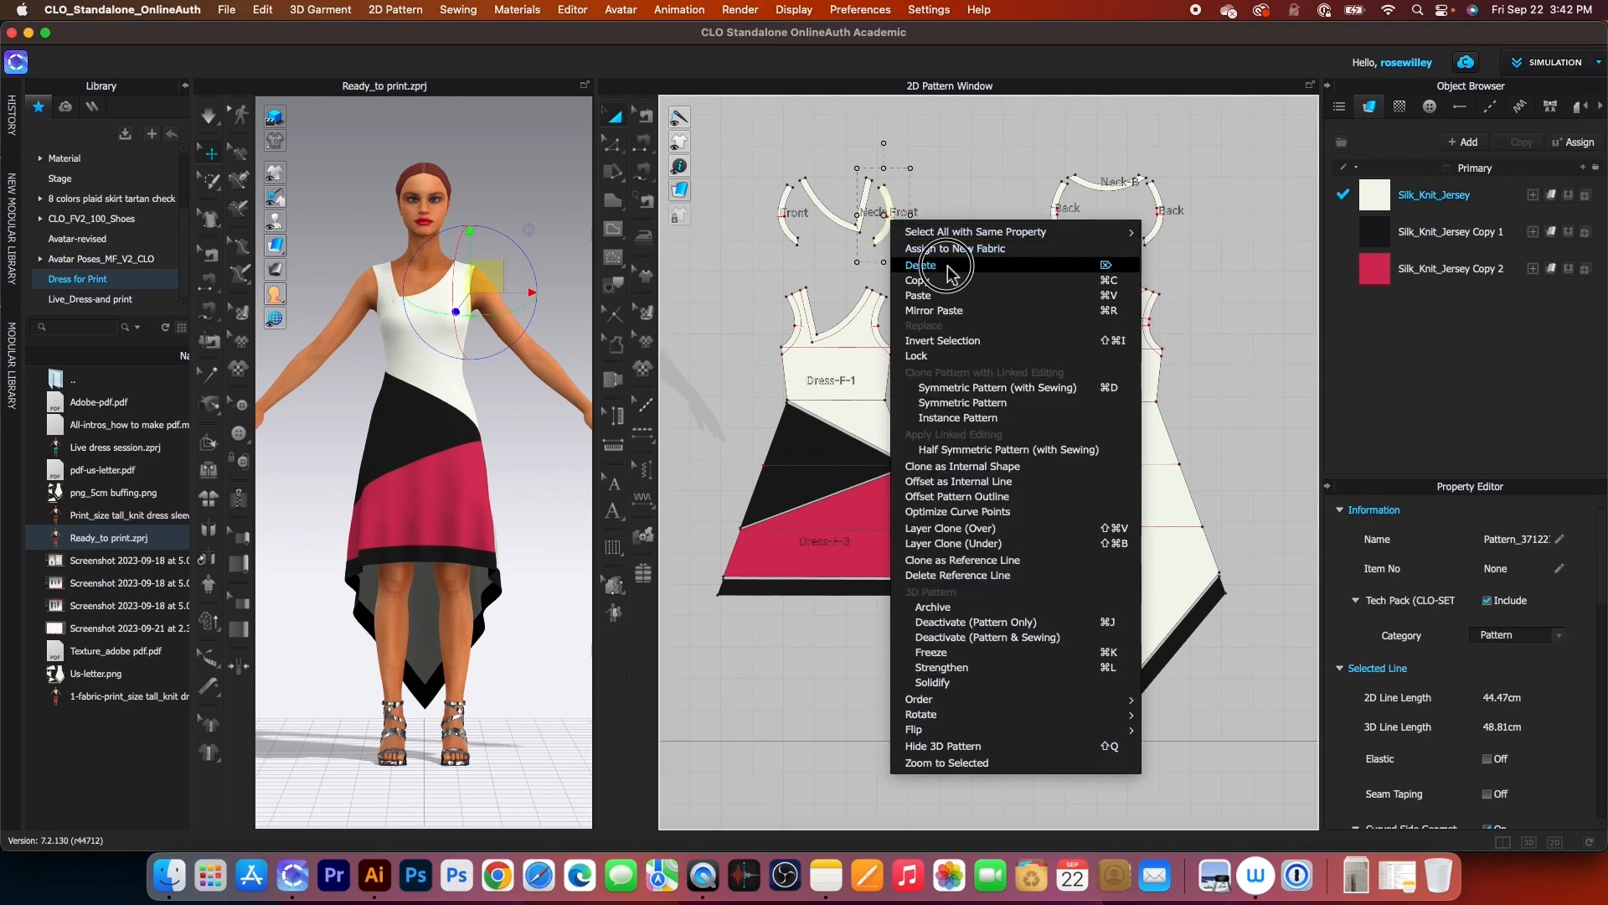
click(921, 265)
click(1163, 232)
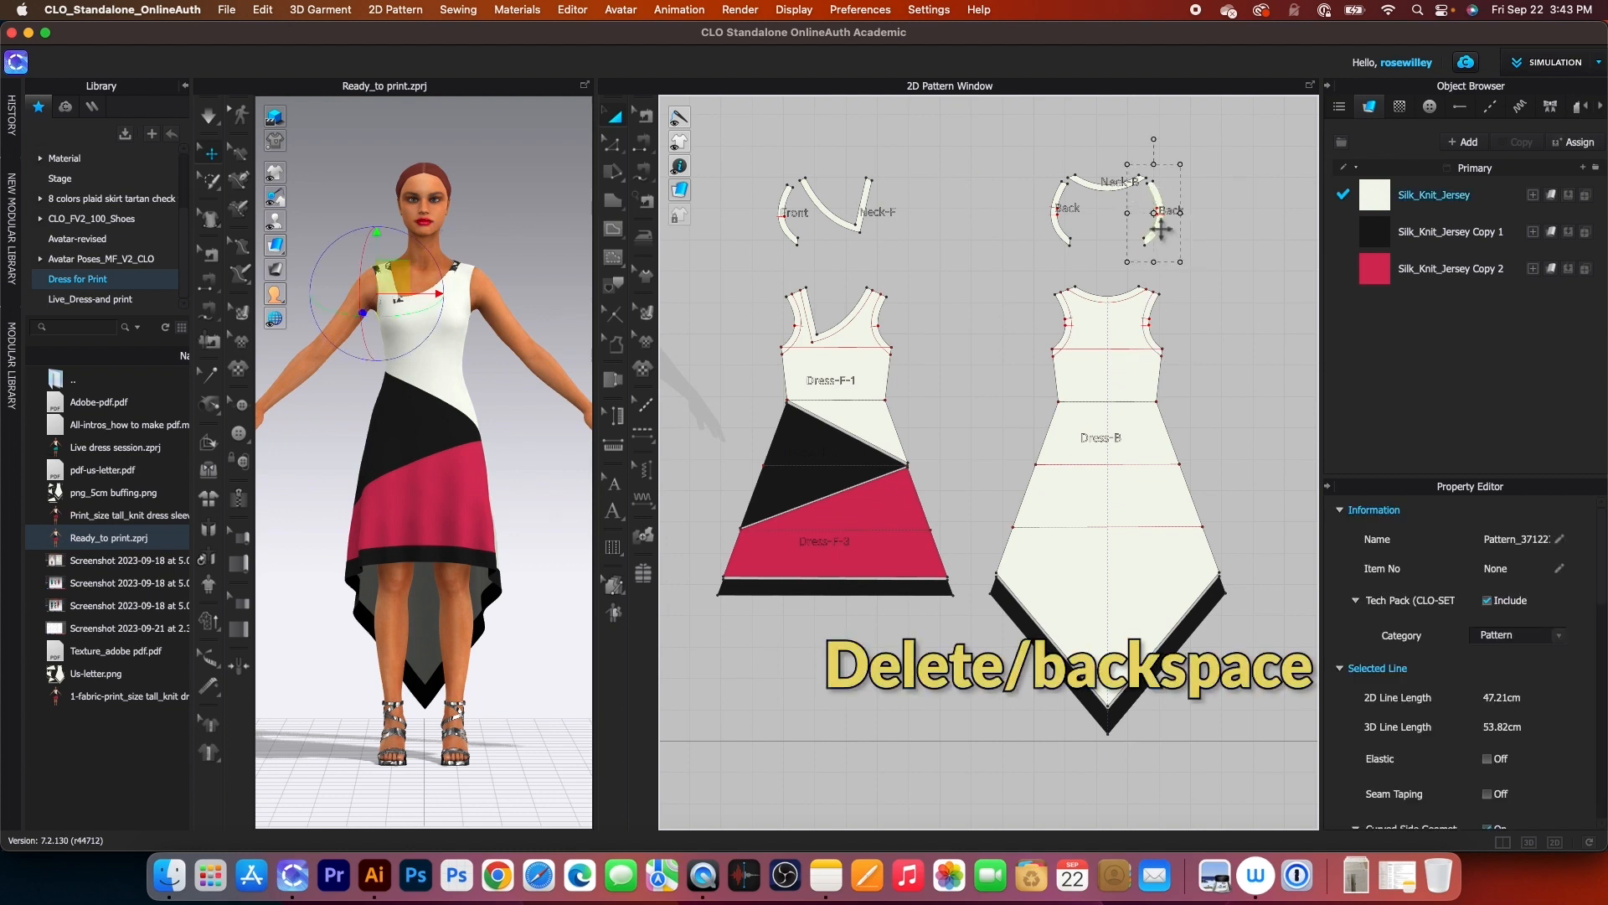
key(Delete)
Trace the vertical centre baselines of the Dress-B panel and its black hem band as internal lines
scroll(1198, 775, up, 2)
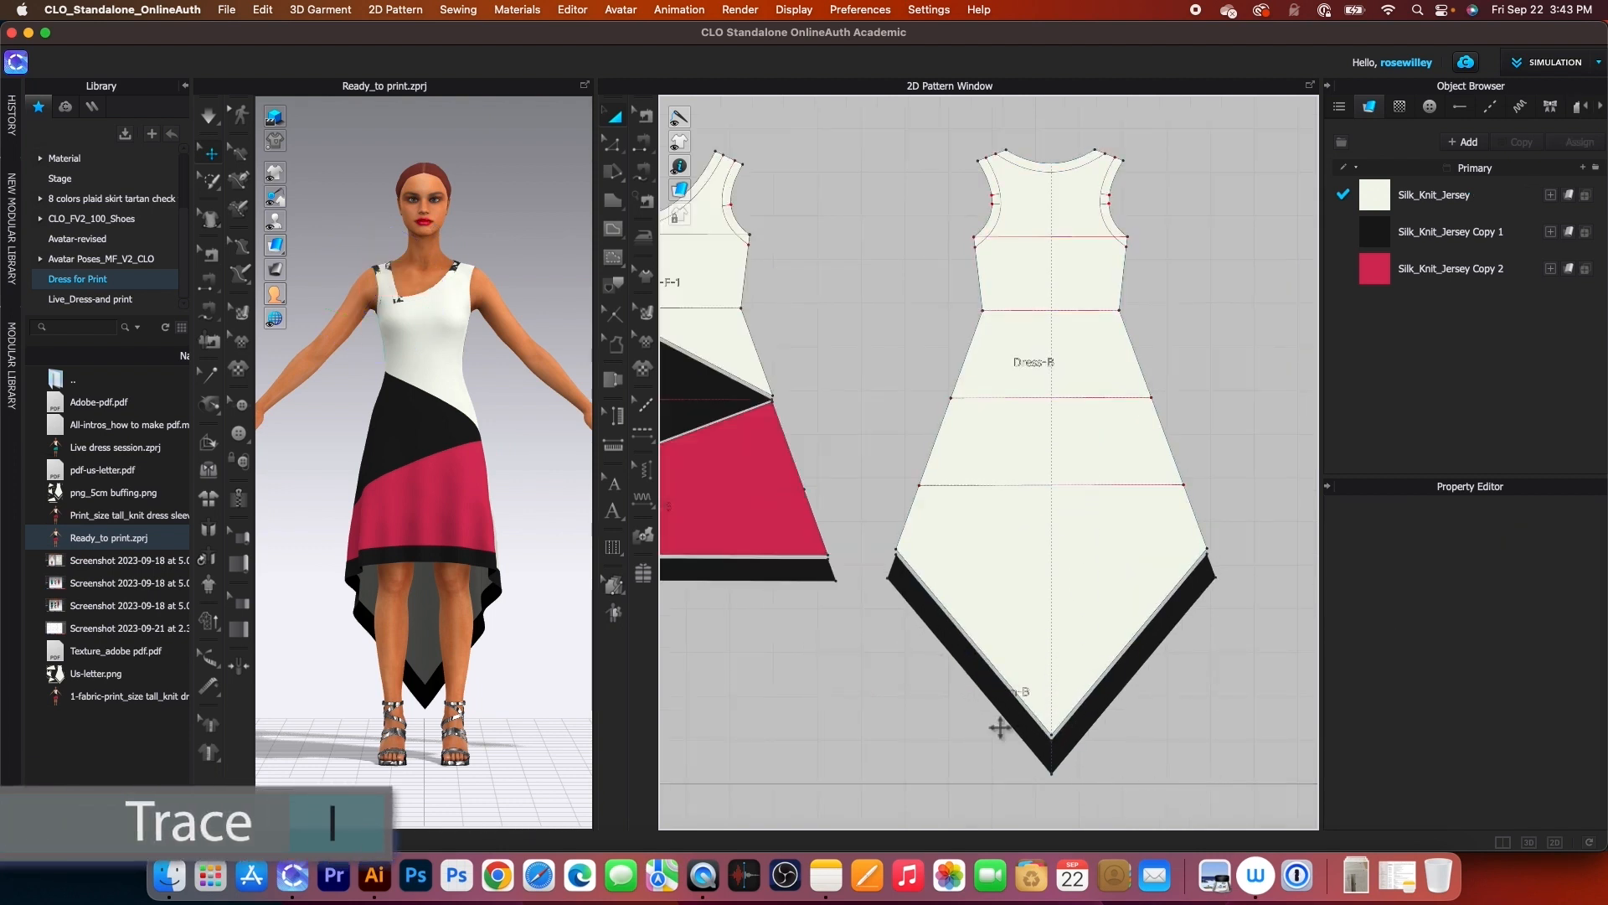
click(615, 287)
click(1054, 456)
key(Return)
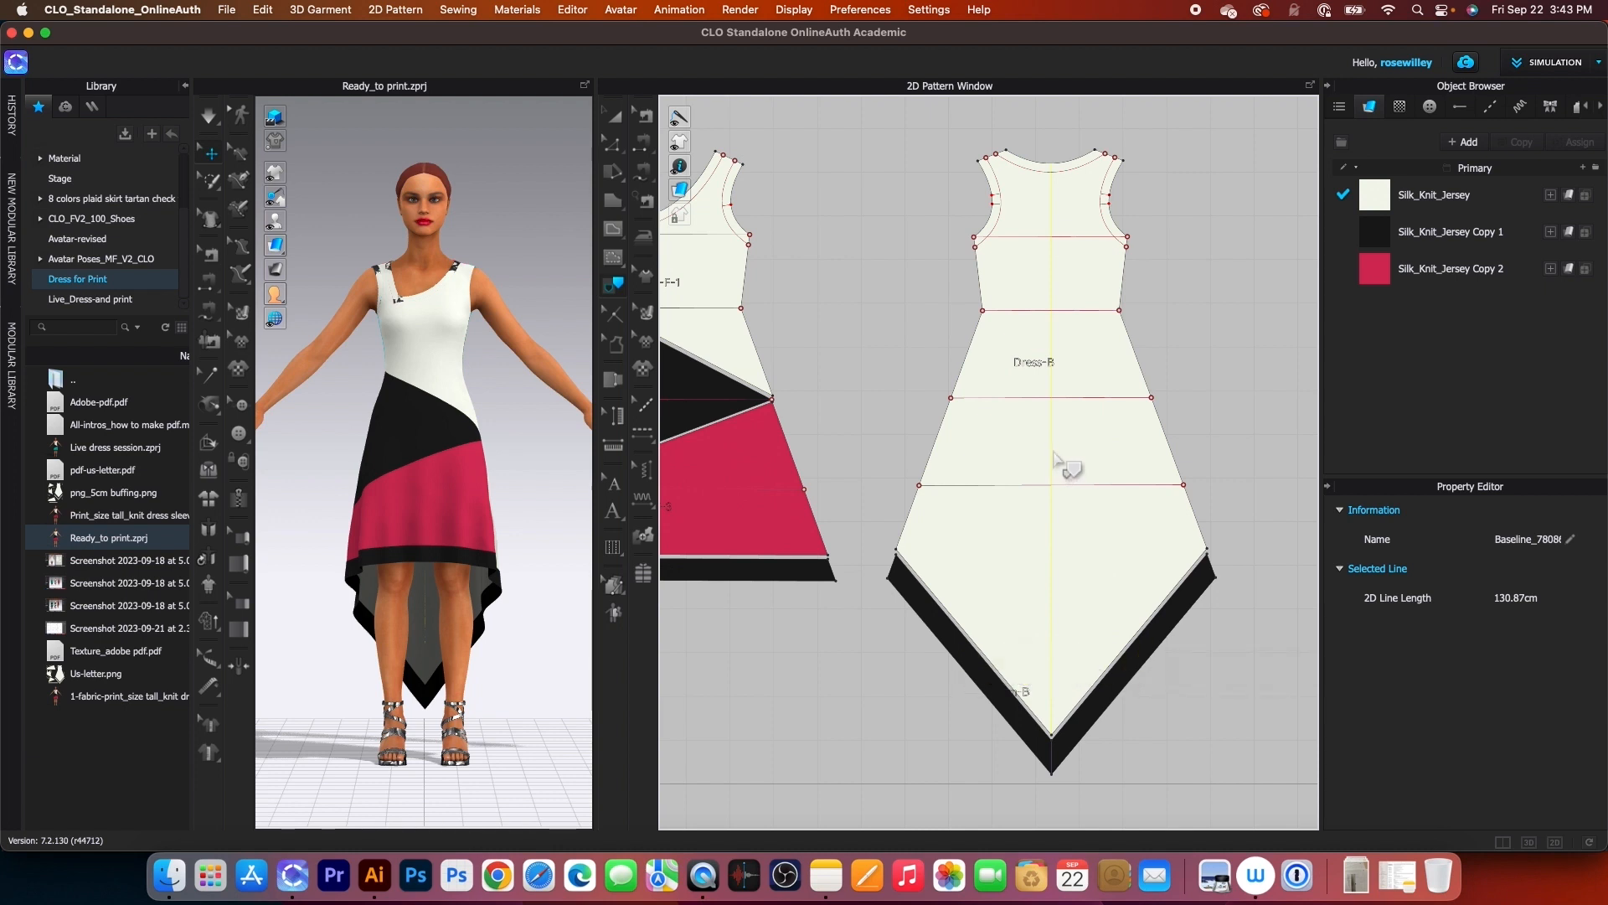
click(1053, 764)
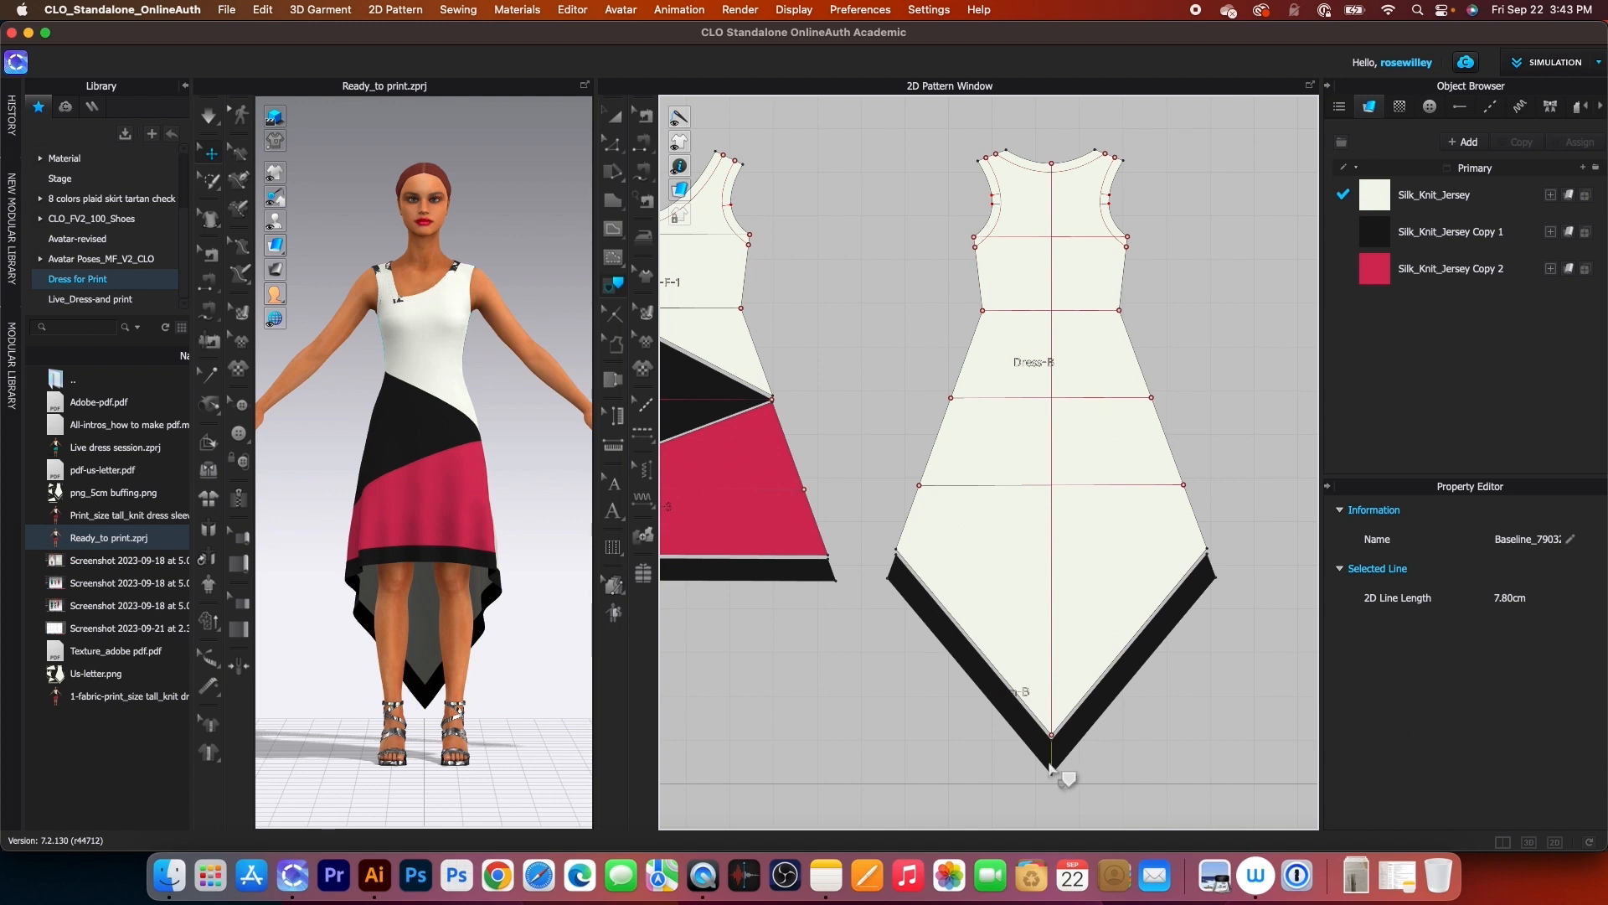
click(1053, 767)
Cut the Dress-B panel in two along its traced centre line
click(616, 119)
click(1054, 582)
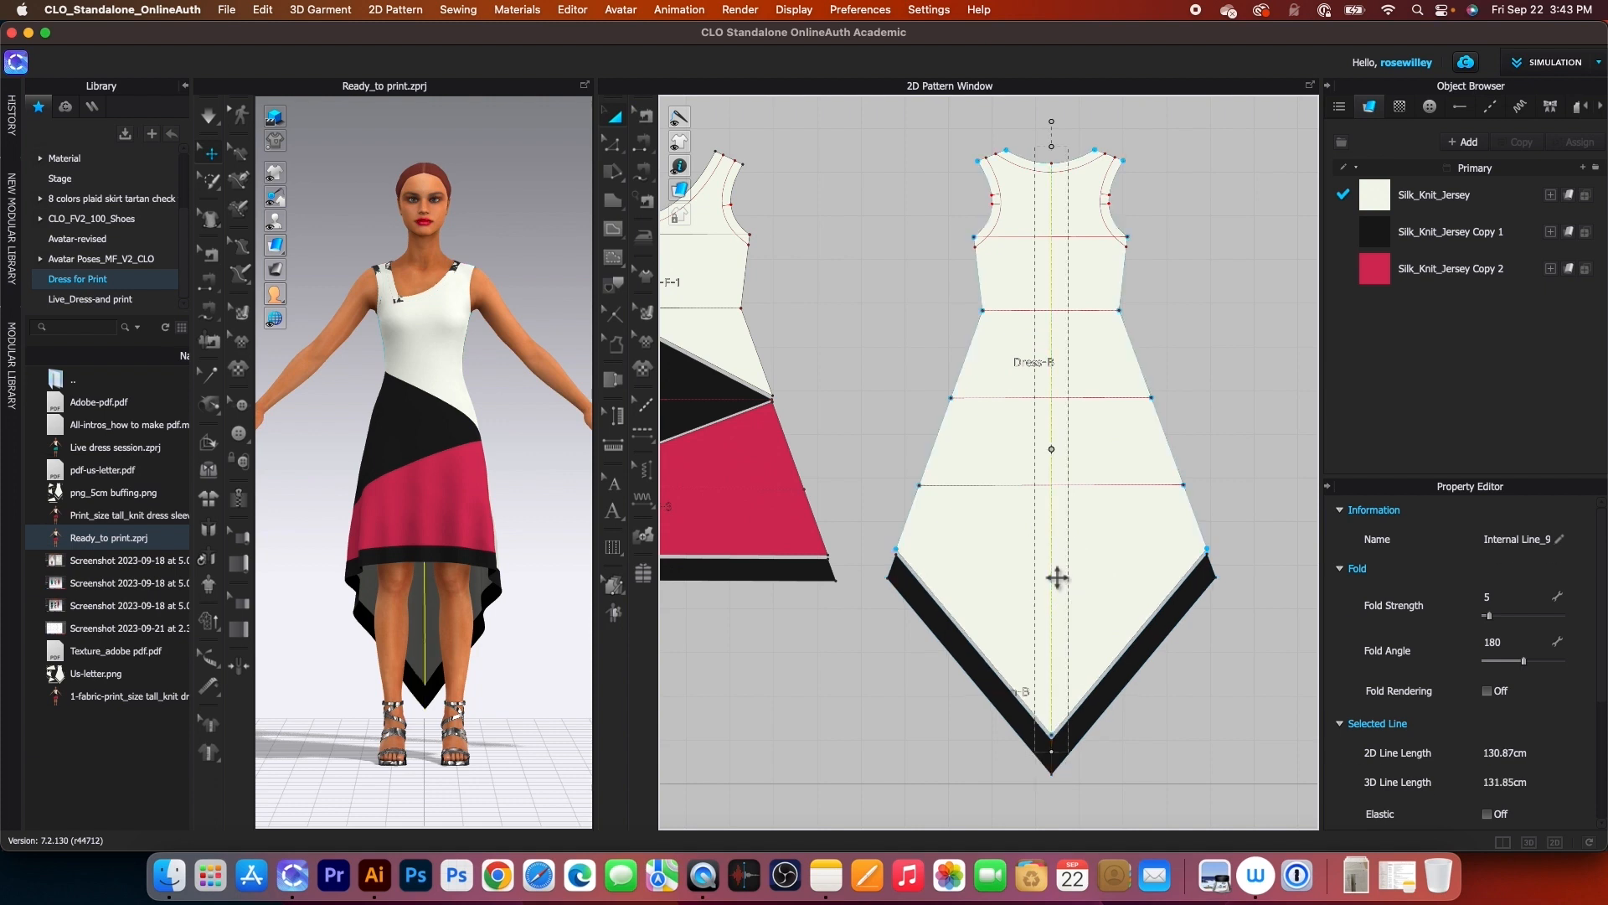
right_click(1057, 576)
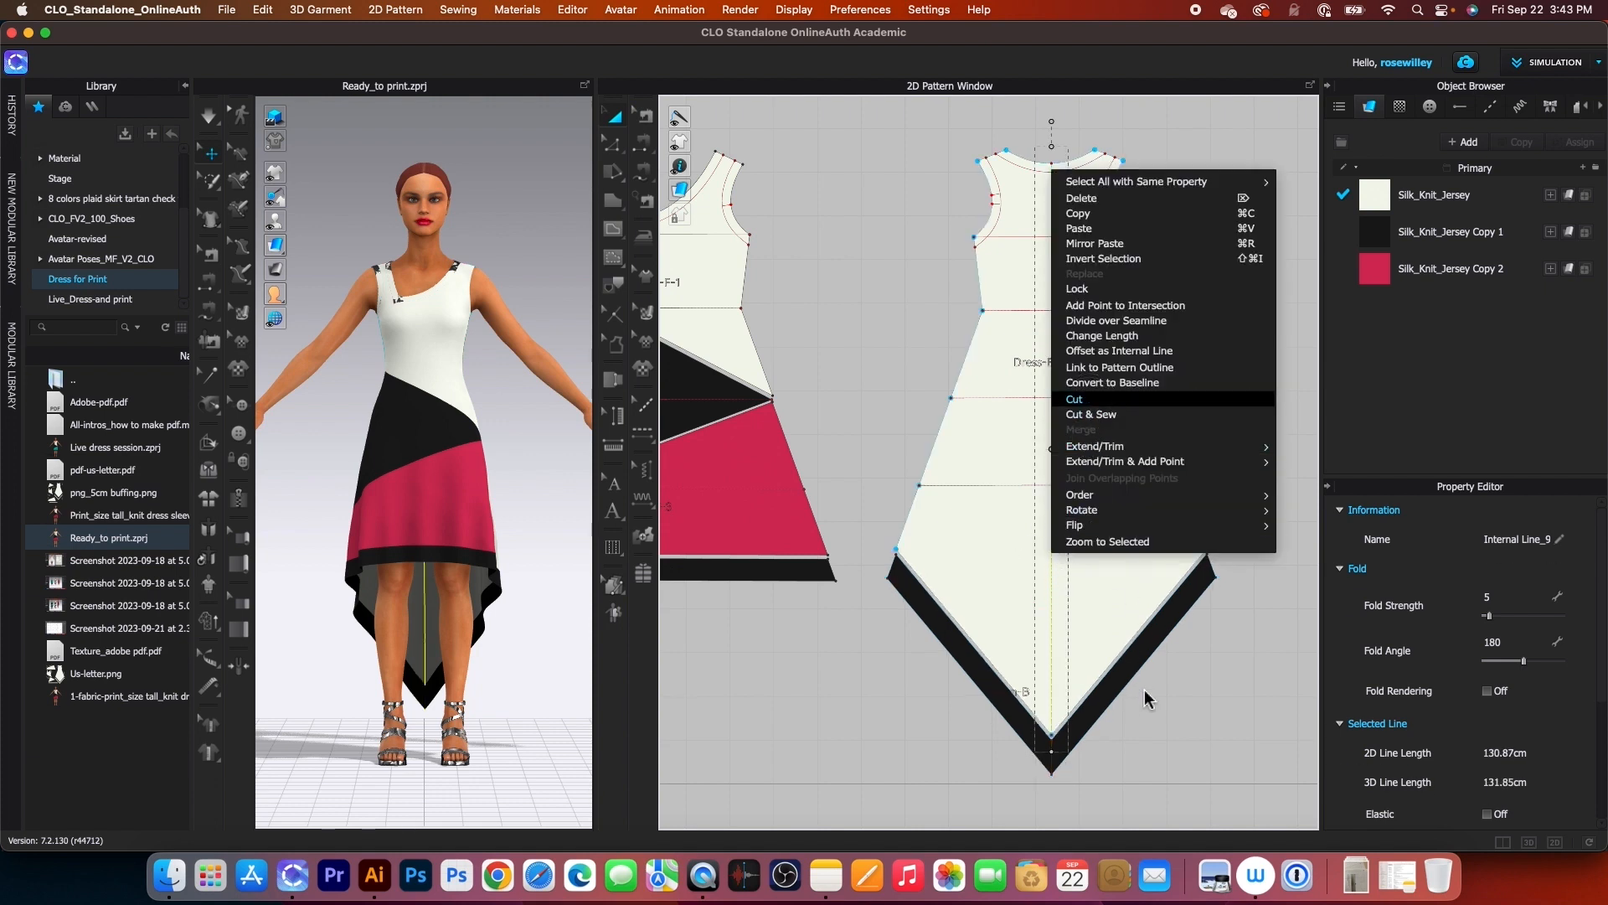
click(1092, 407)
Cut the back hem band in two along its traced centre line at the lower point
scroll(1032, 710, up, 5)
scroll(1032, 710, up, 2)
click(1028, 709)
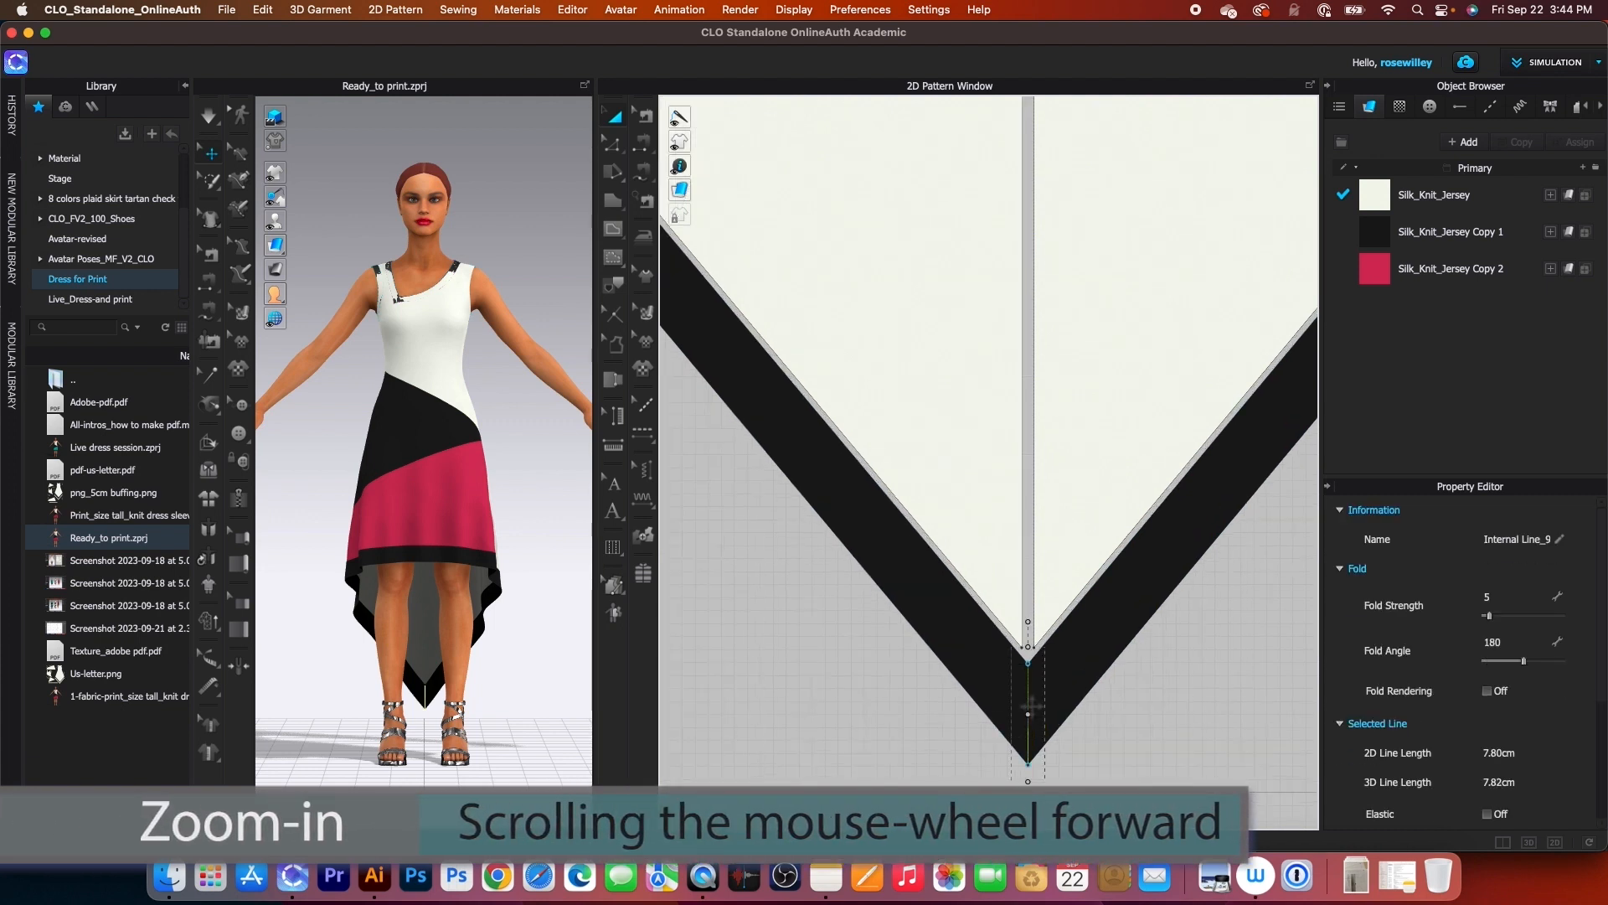
right_click(1029, 708)
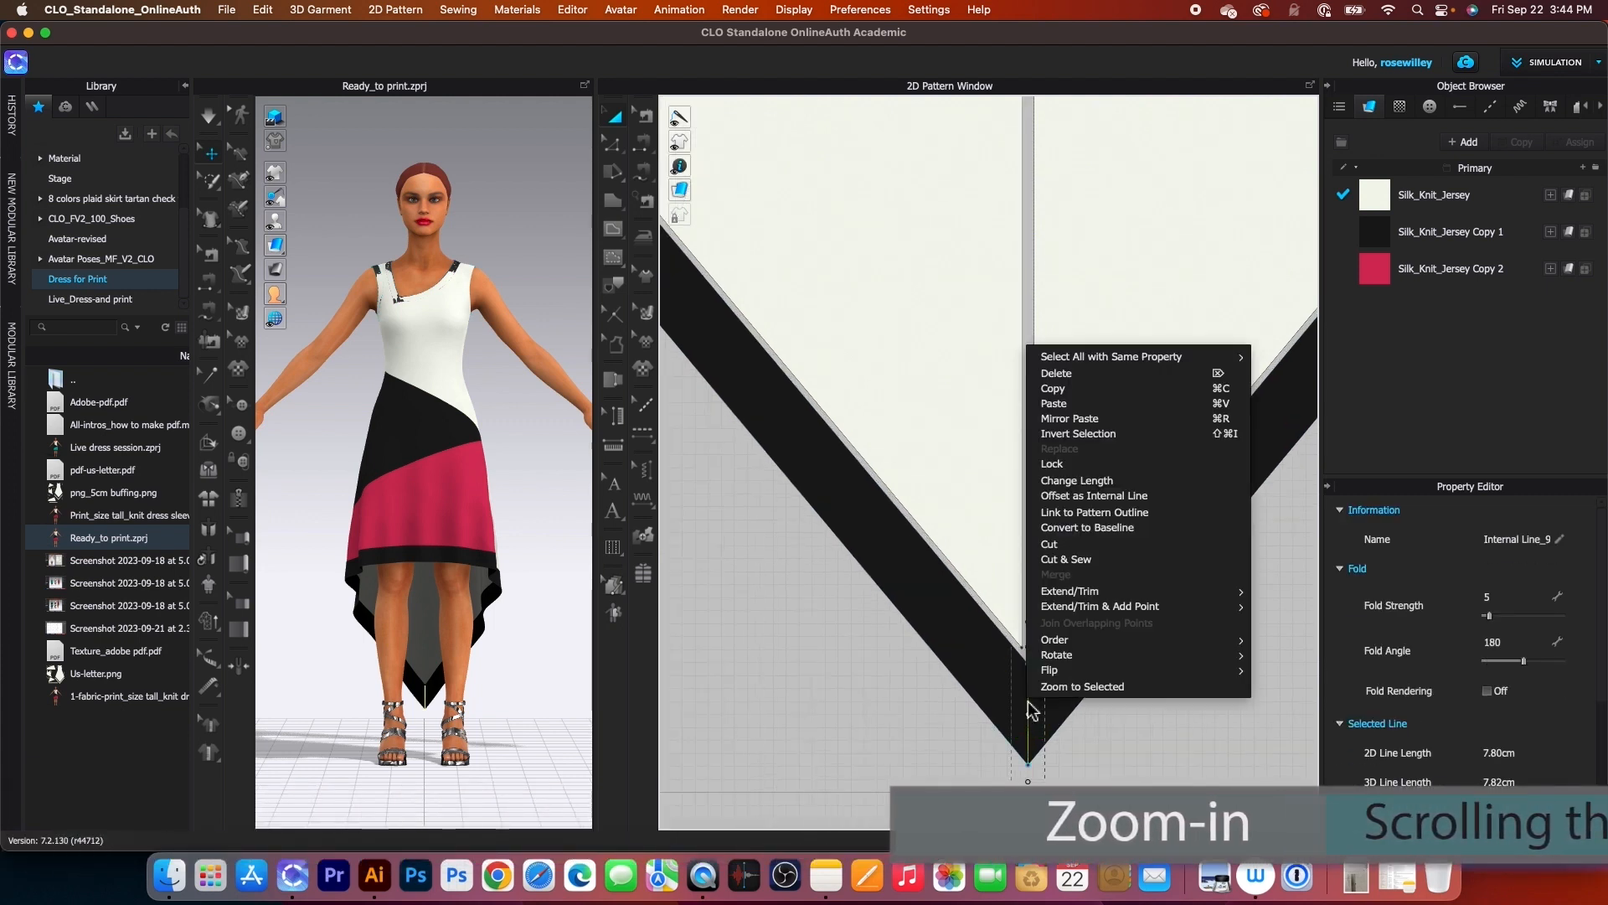
click(1069, 549)
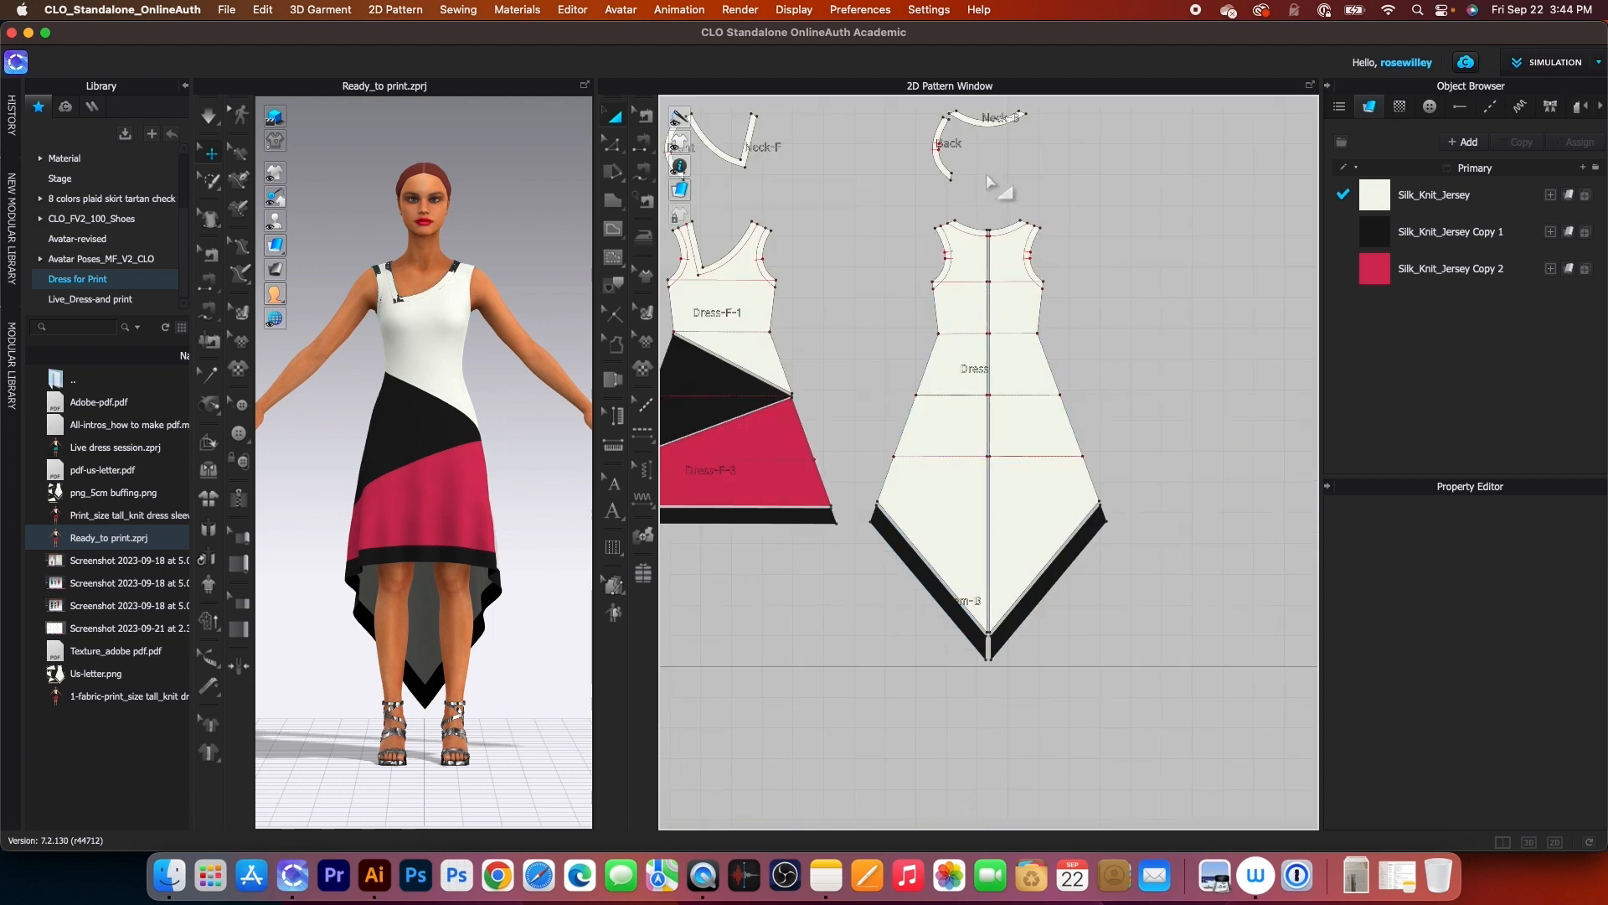
Delete the right half of the back dress panel together with the right half of its hem band
drag(988, 163, 1153, 725)
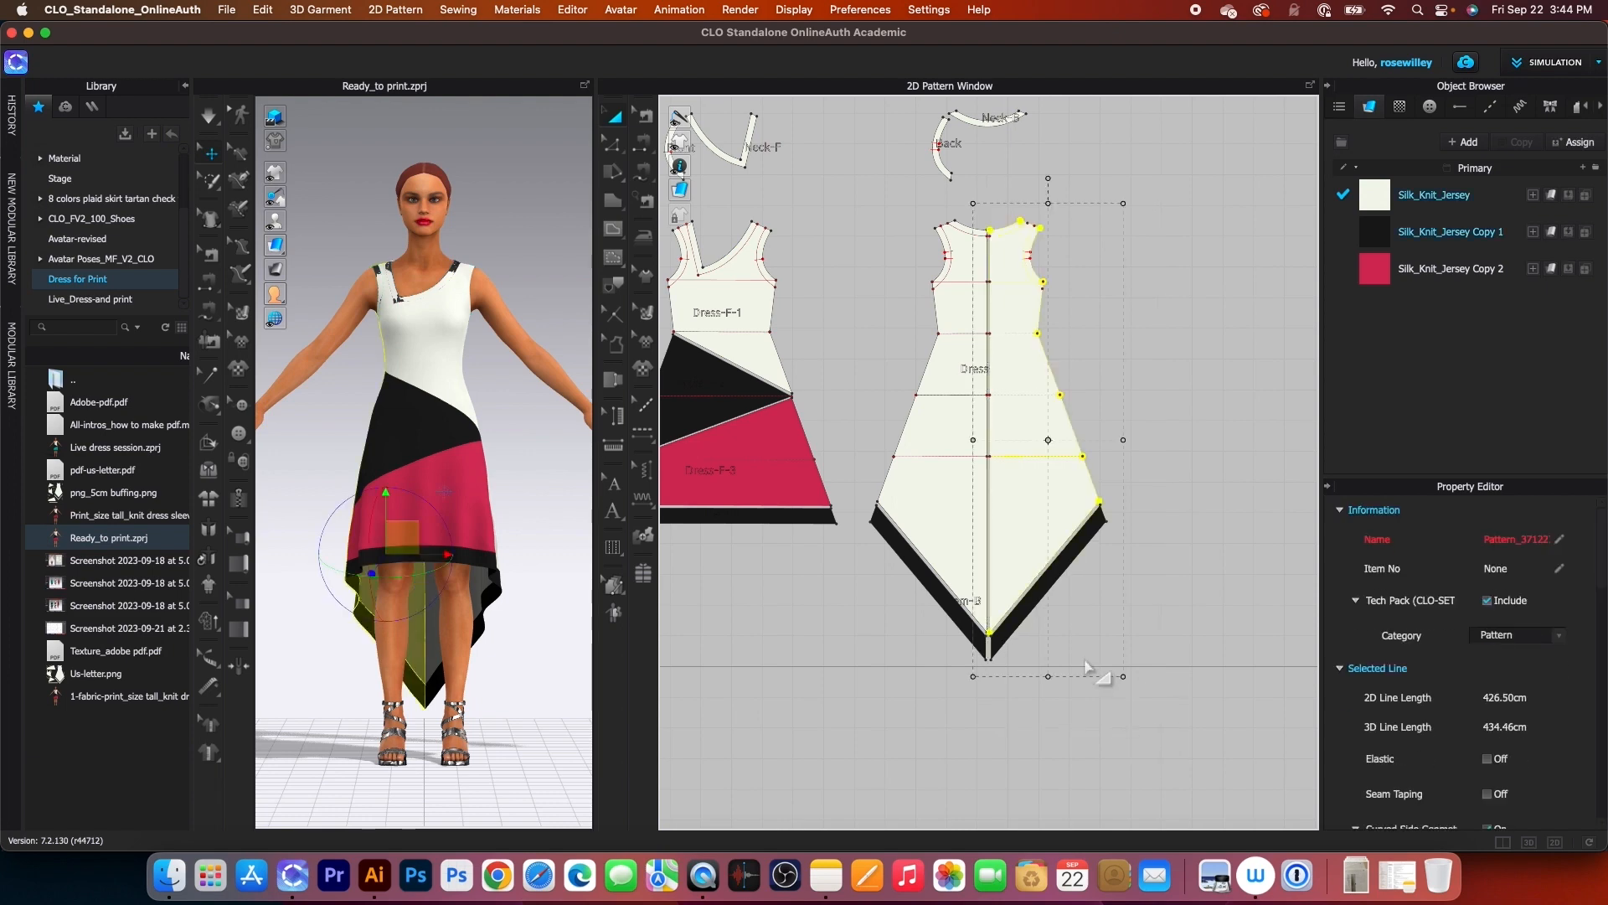
right_click(1046, 518)
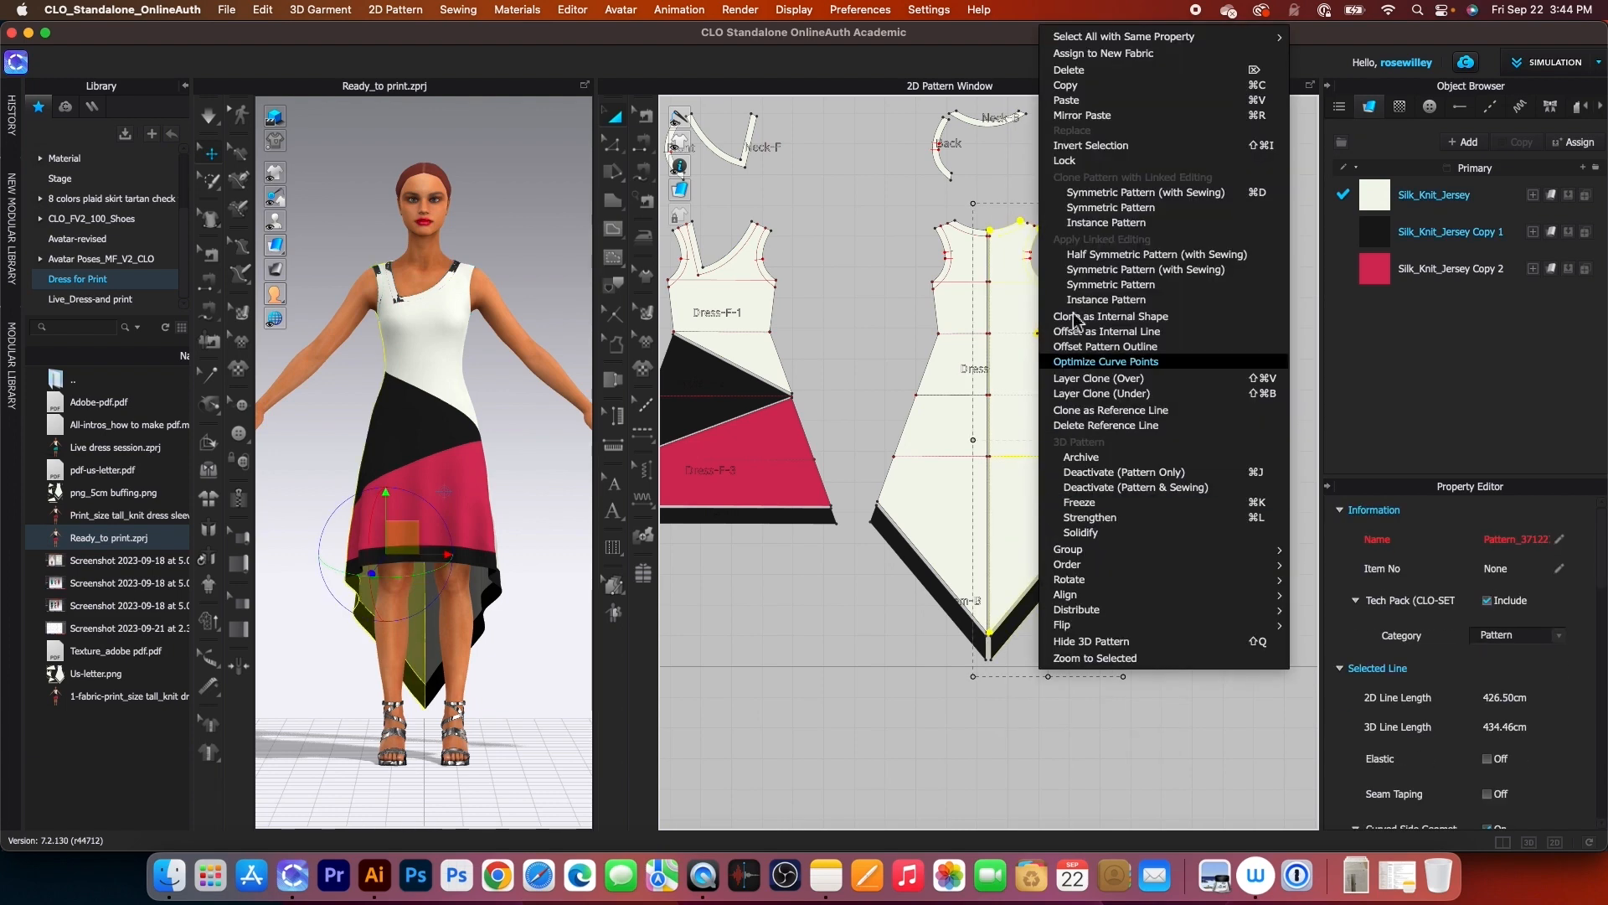
click(1099, 70)
scroll(1170, 261, up, 4)
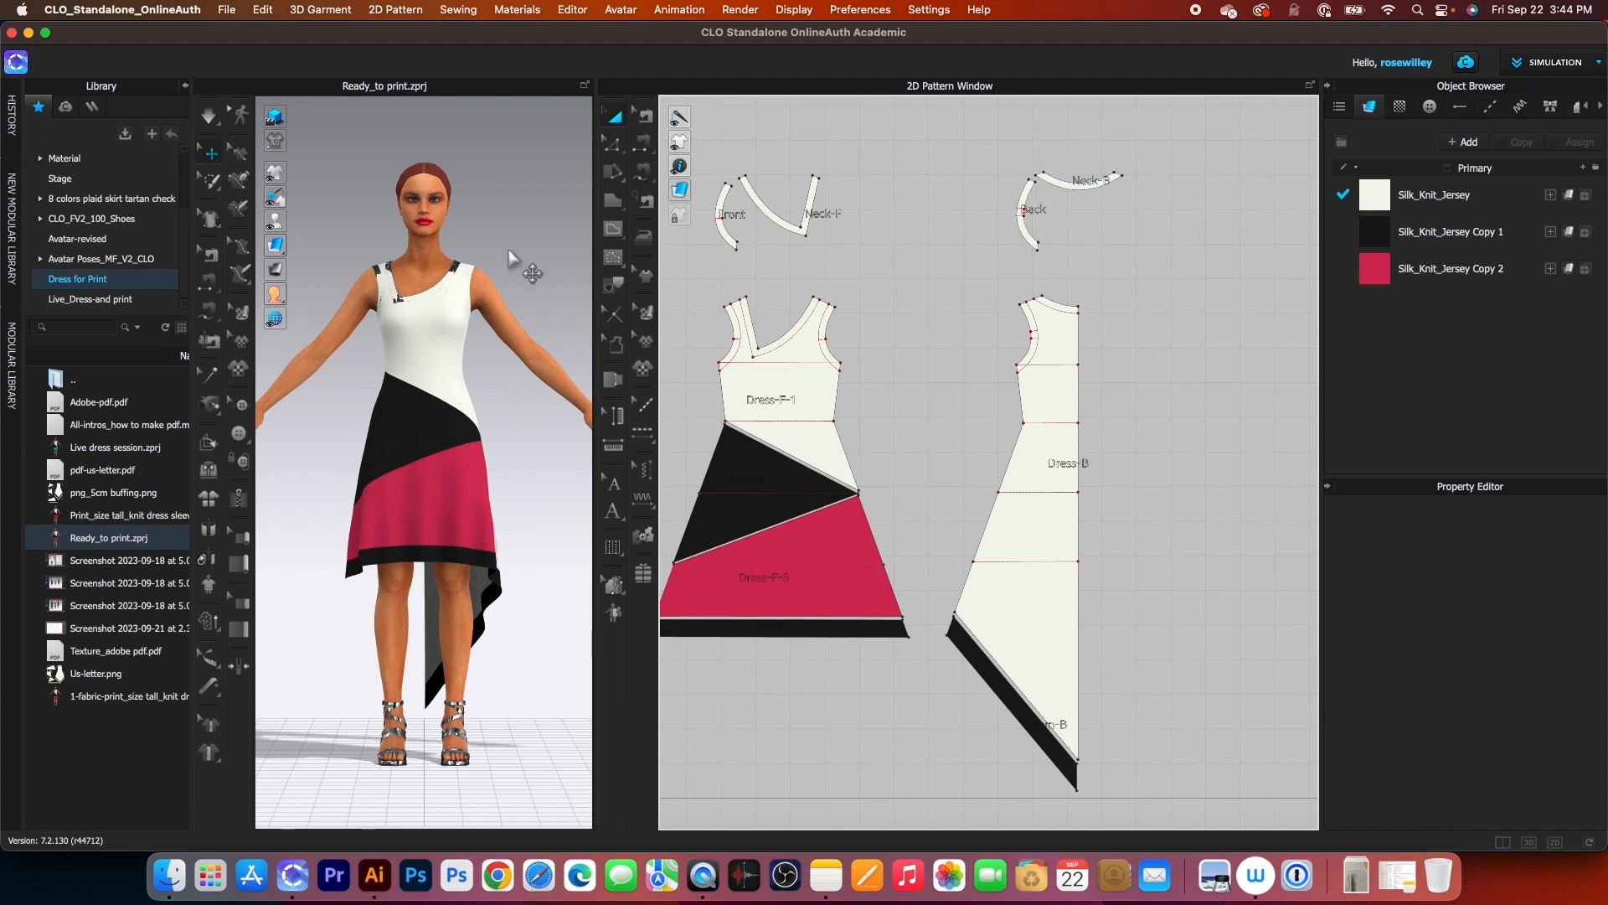
Start exporting the patterns as an AI File (*.pdf) and name the file Knit dress
click(227, 9)
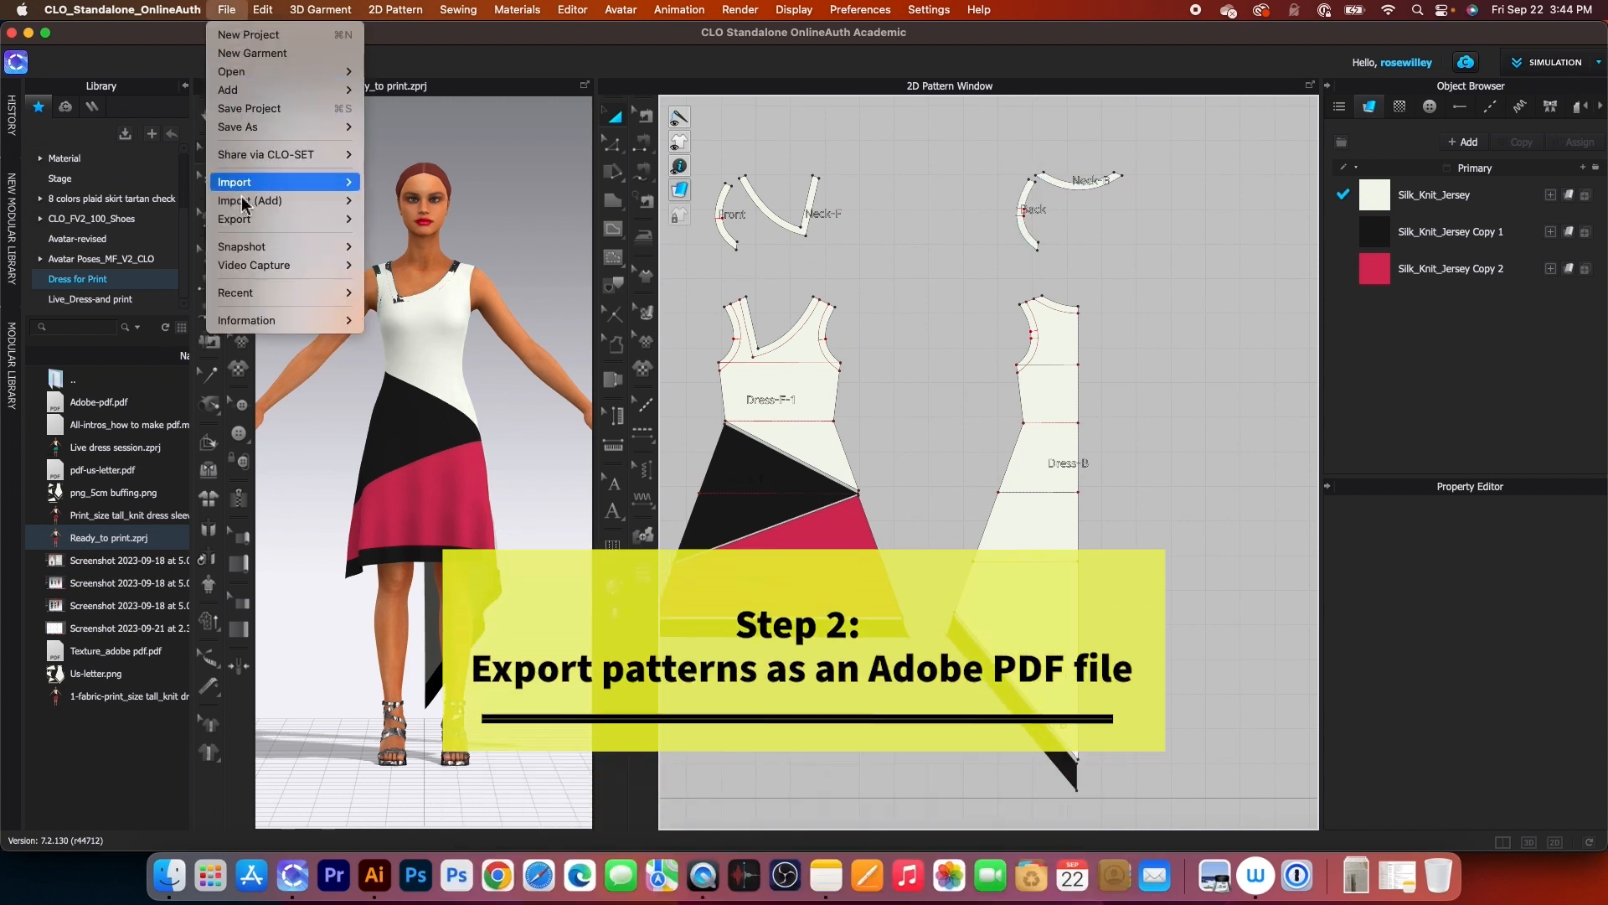
mouse_move(263, 219)
click(457, 246)
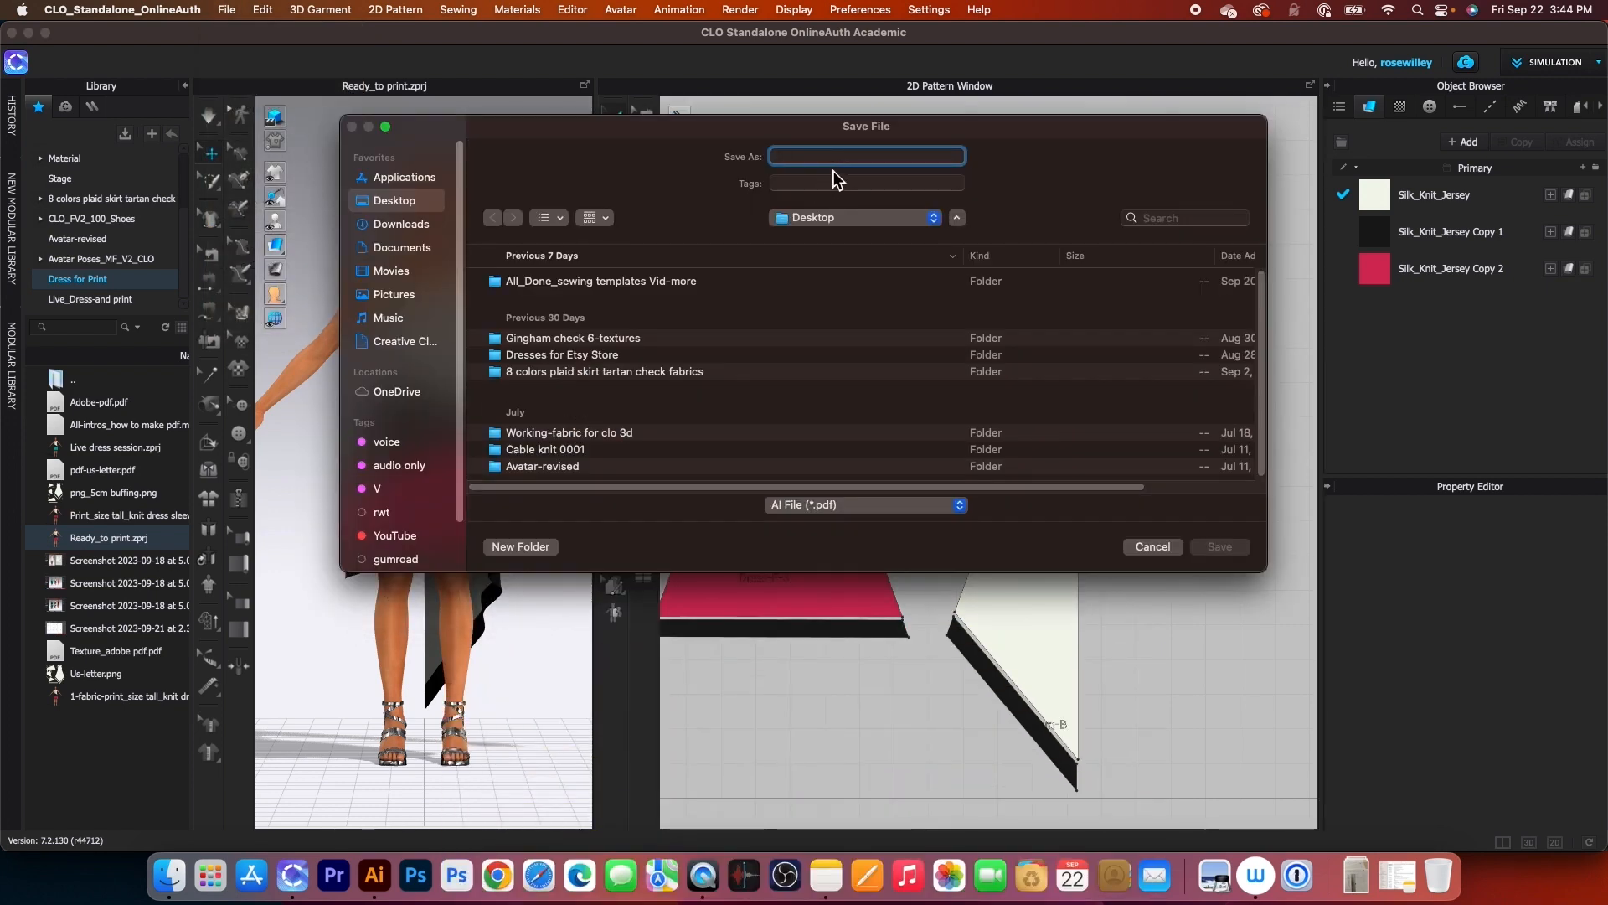
text(Knit dress)
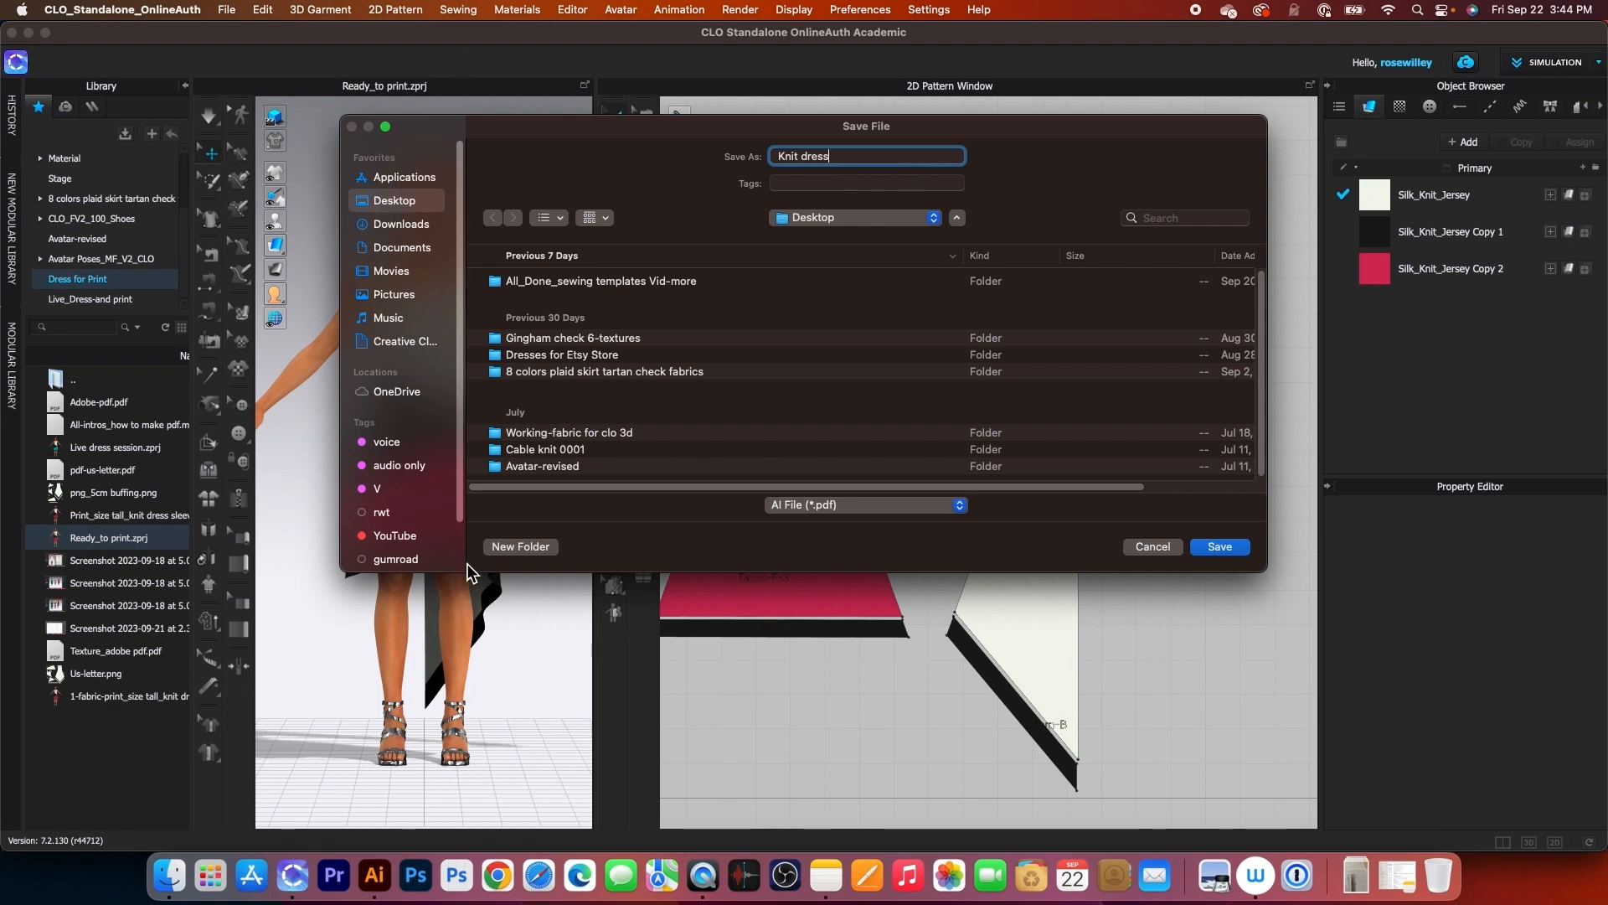
Create a folder named Ready to print dress on the Desktop and save the PDF into it
click(521, 547)
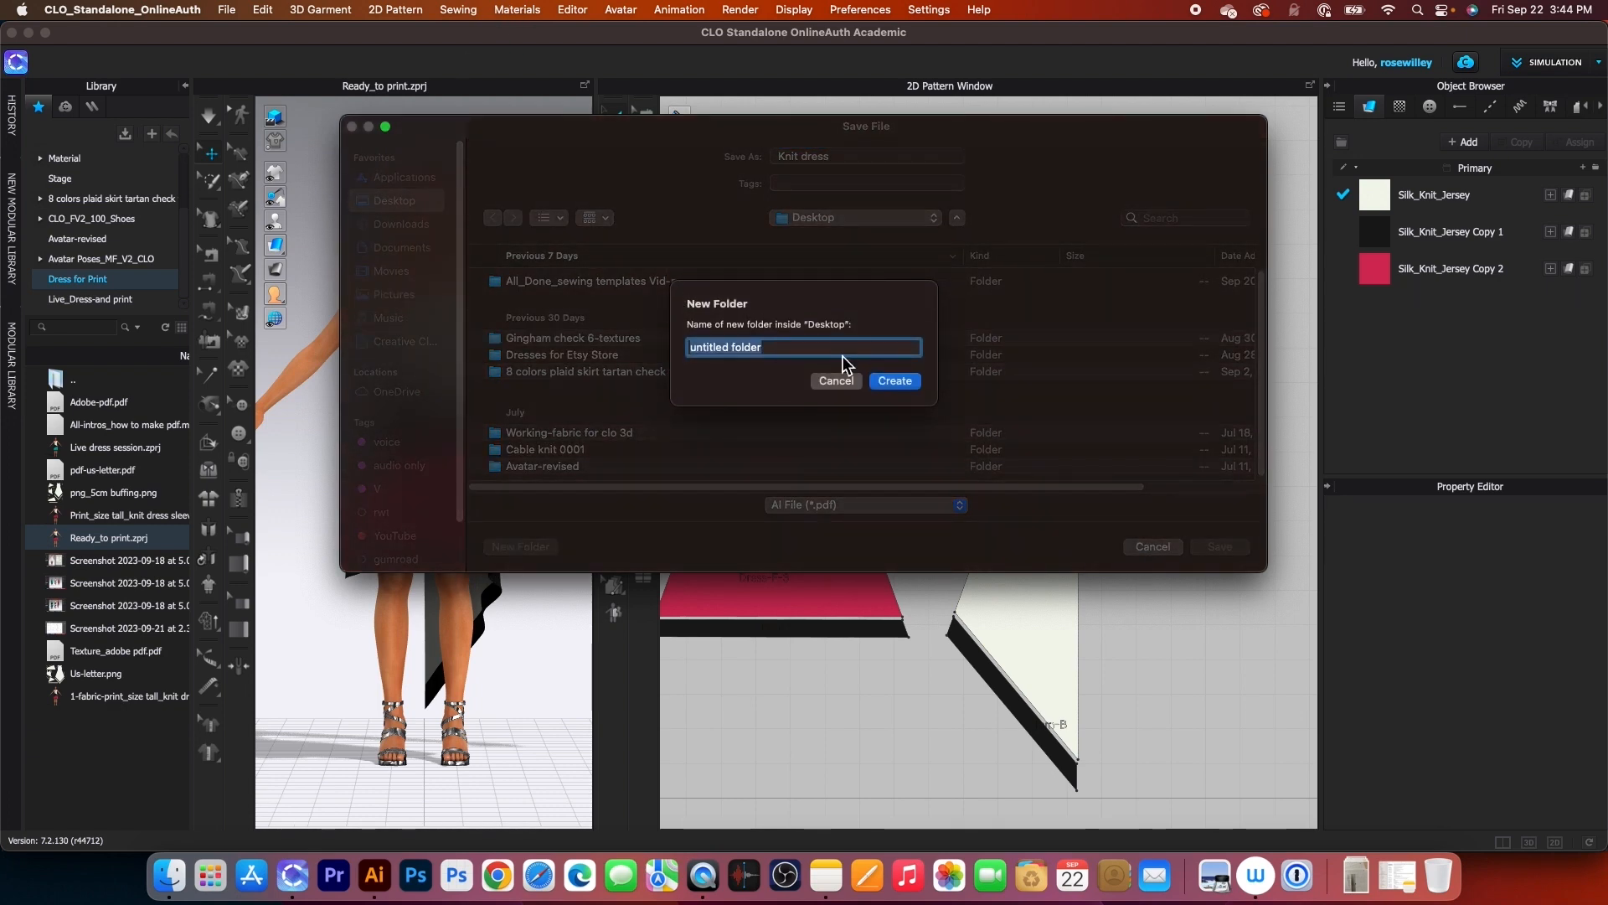
text(Ready to pr)
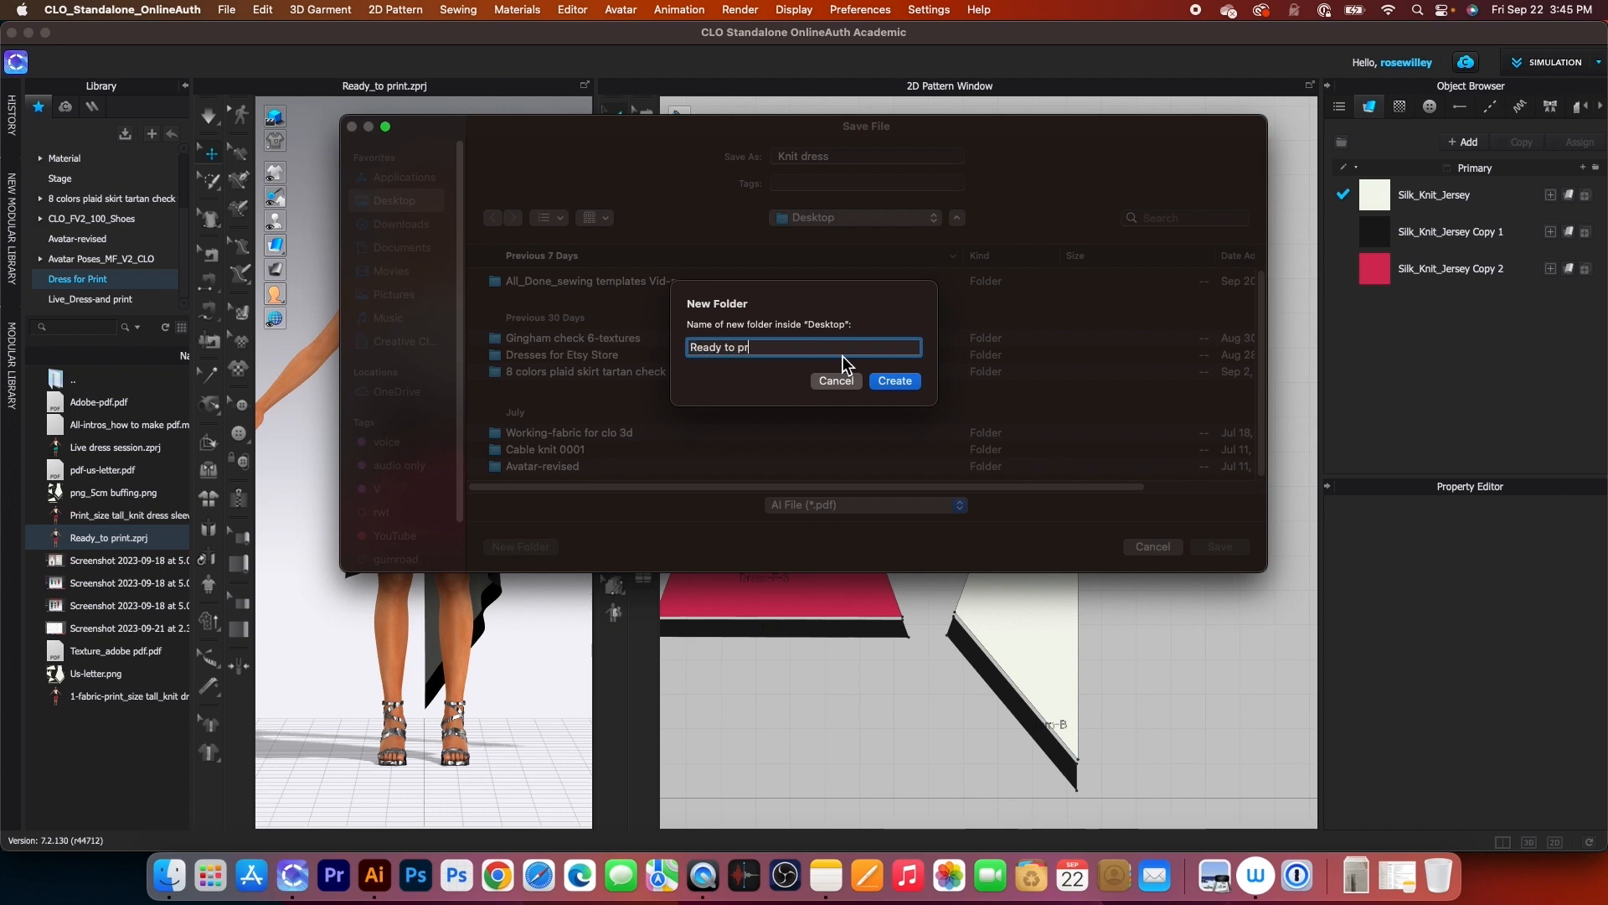
text(int dress)
click(895, 381)
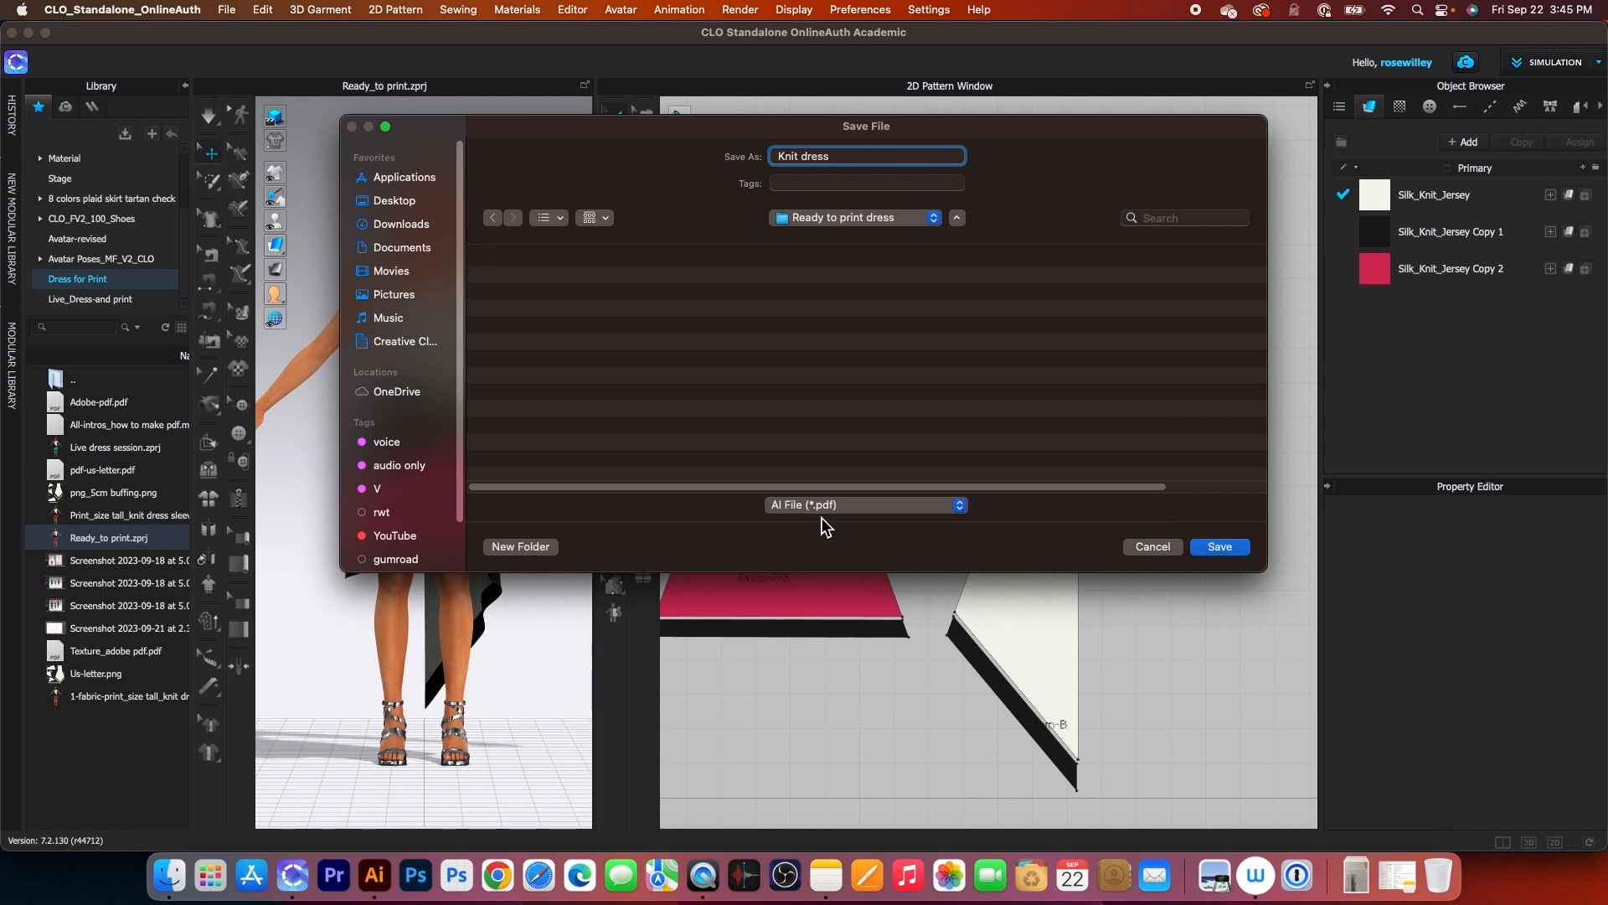
click(1244, 553)
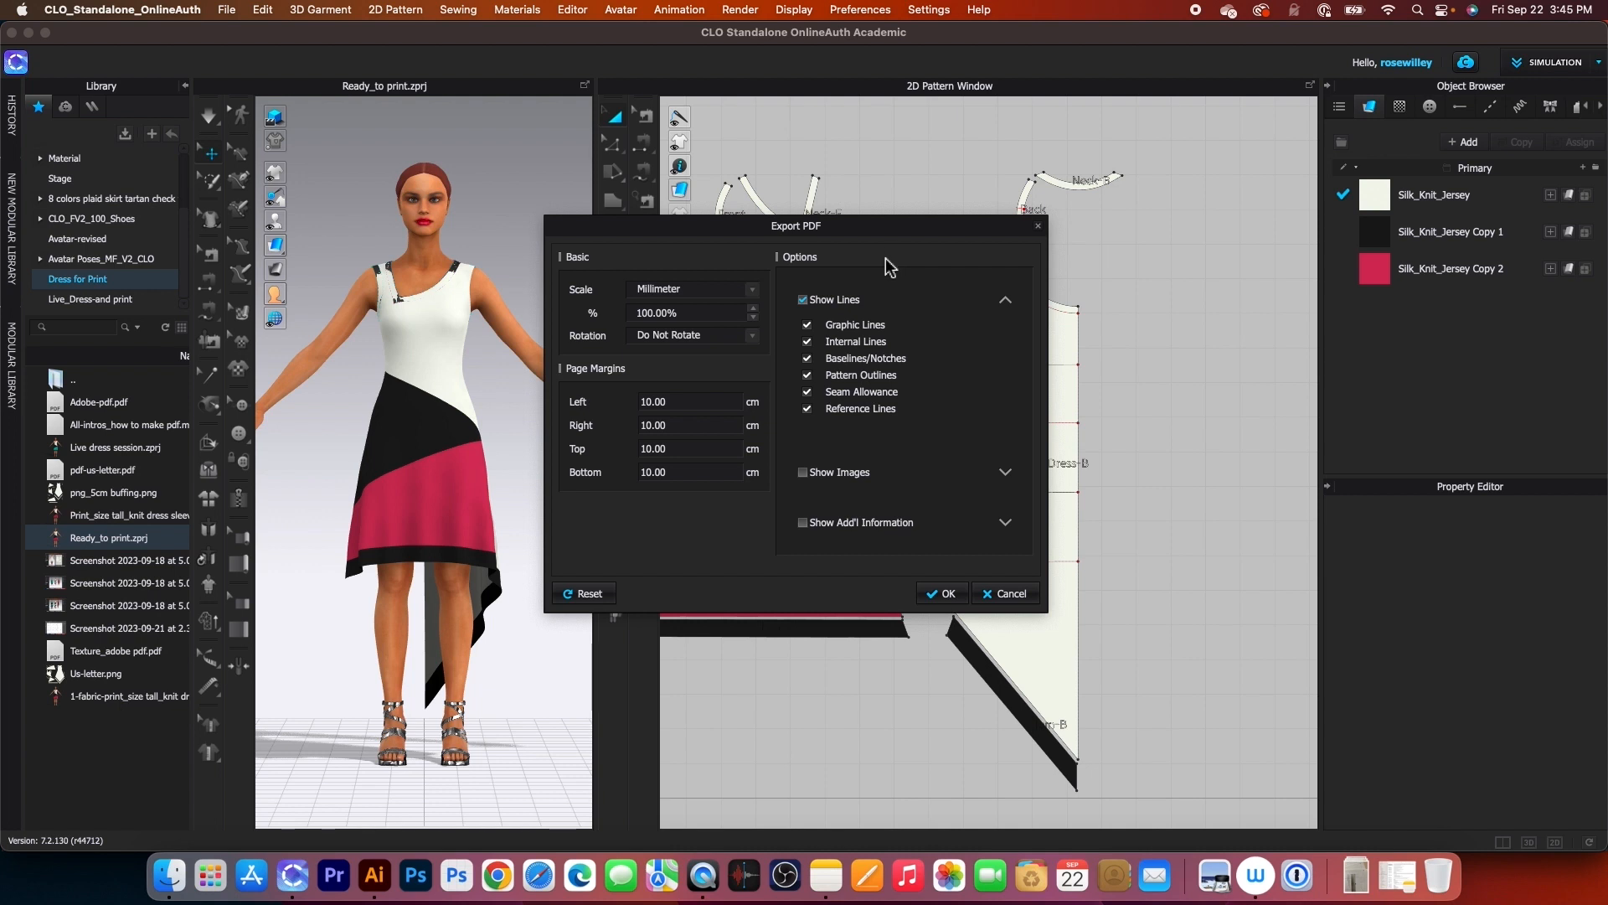
Expand the image and additional information options, then complete the PDF export with the existing settings
click(1006, 474)
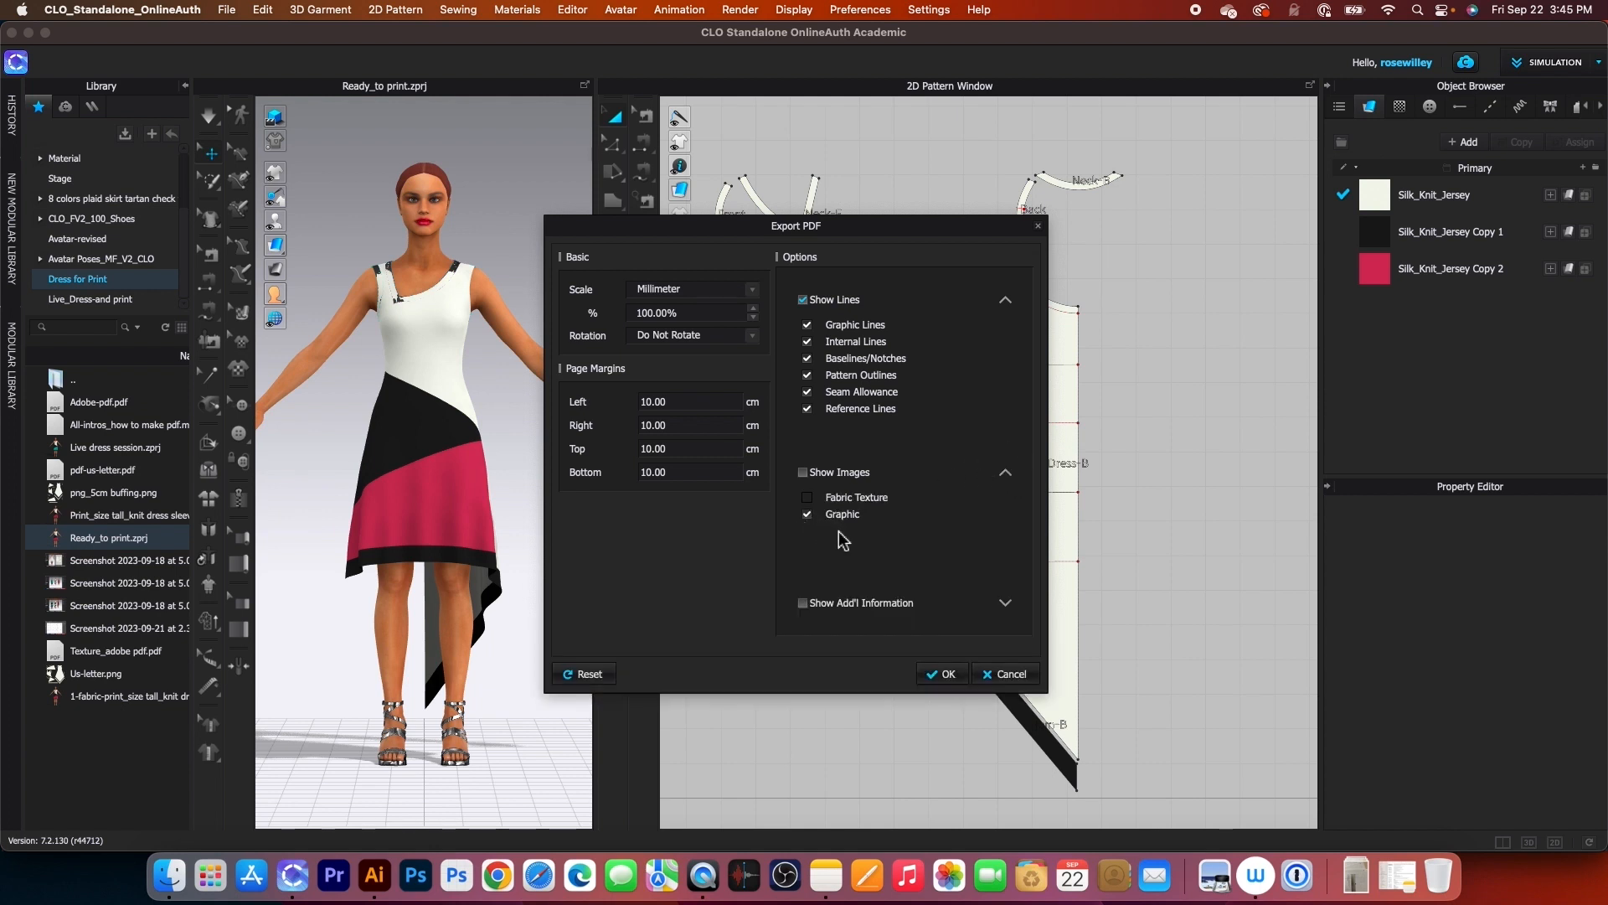
click(1008, 605)
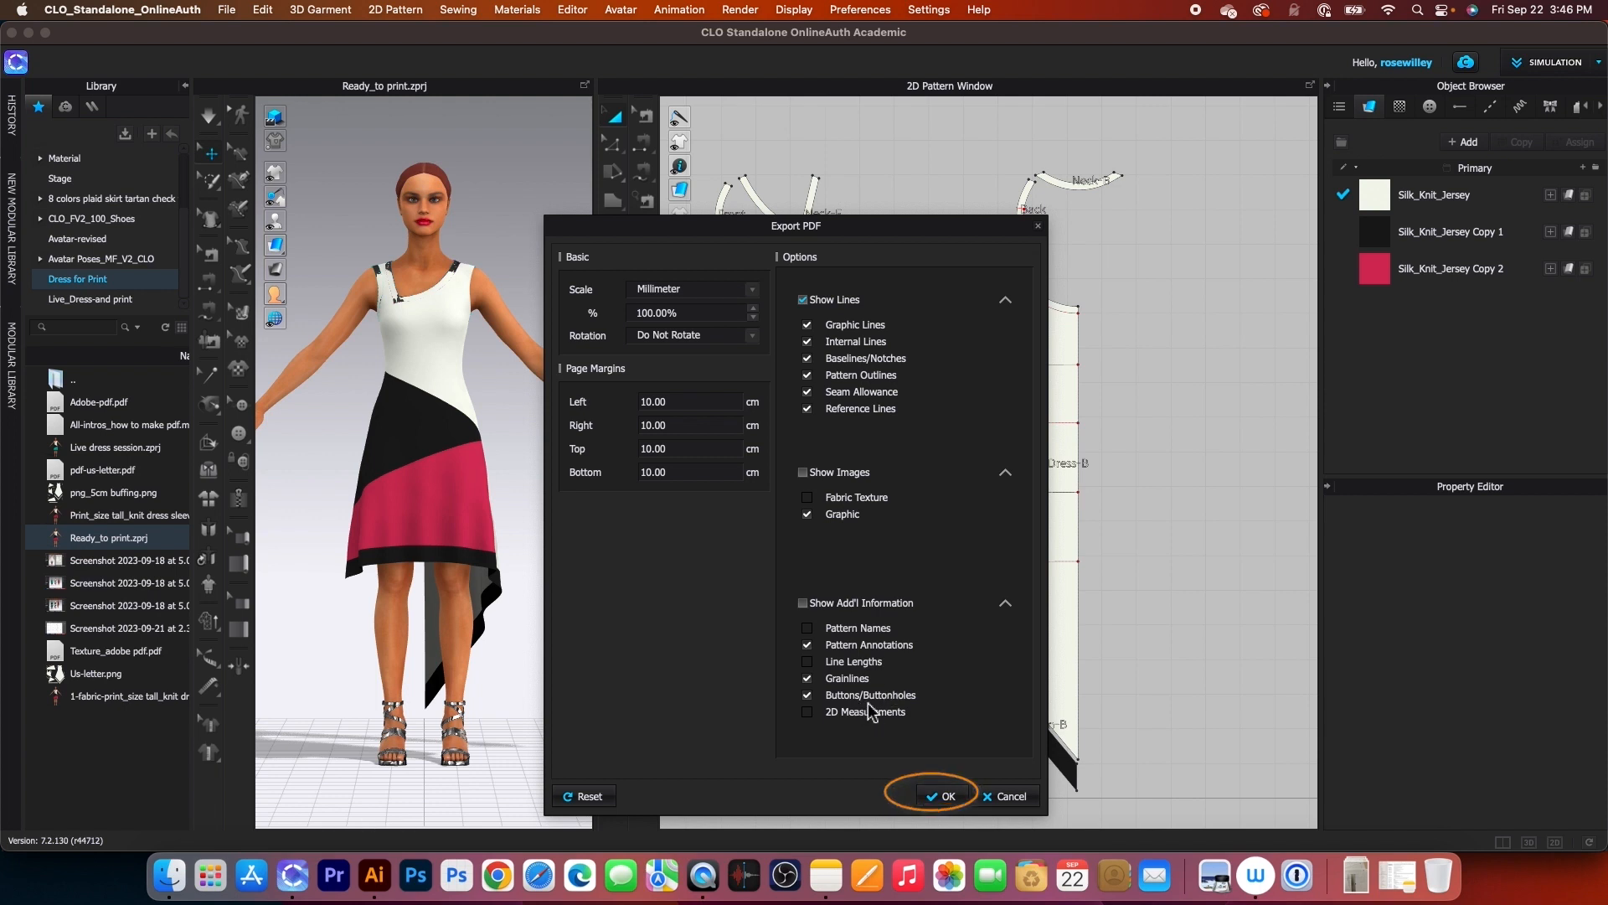
click(943, 796)
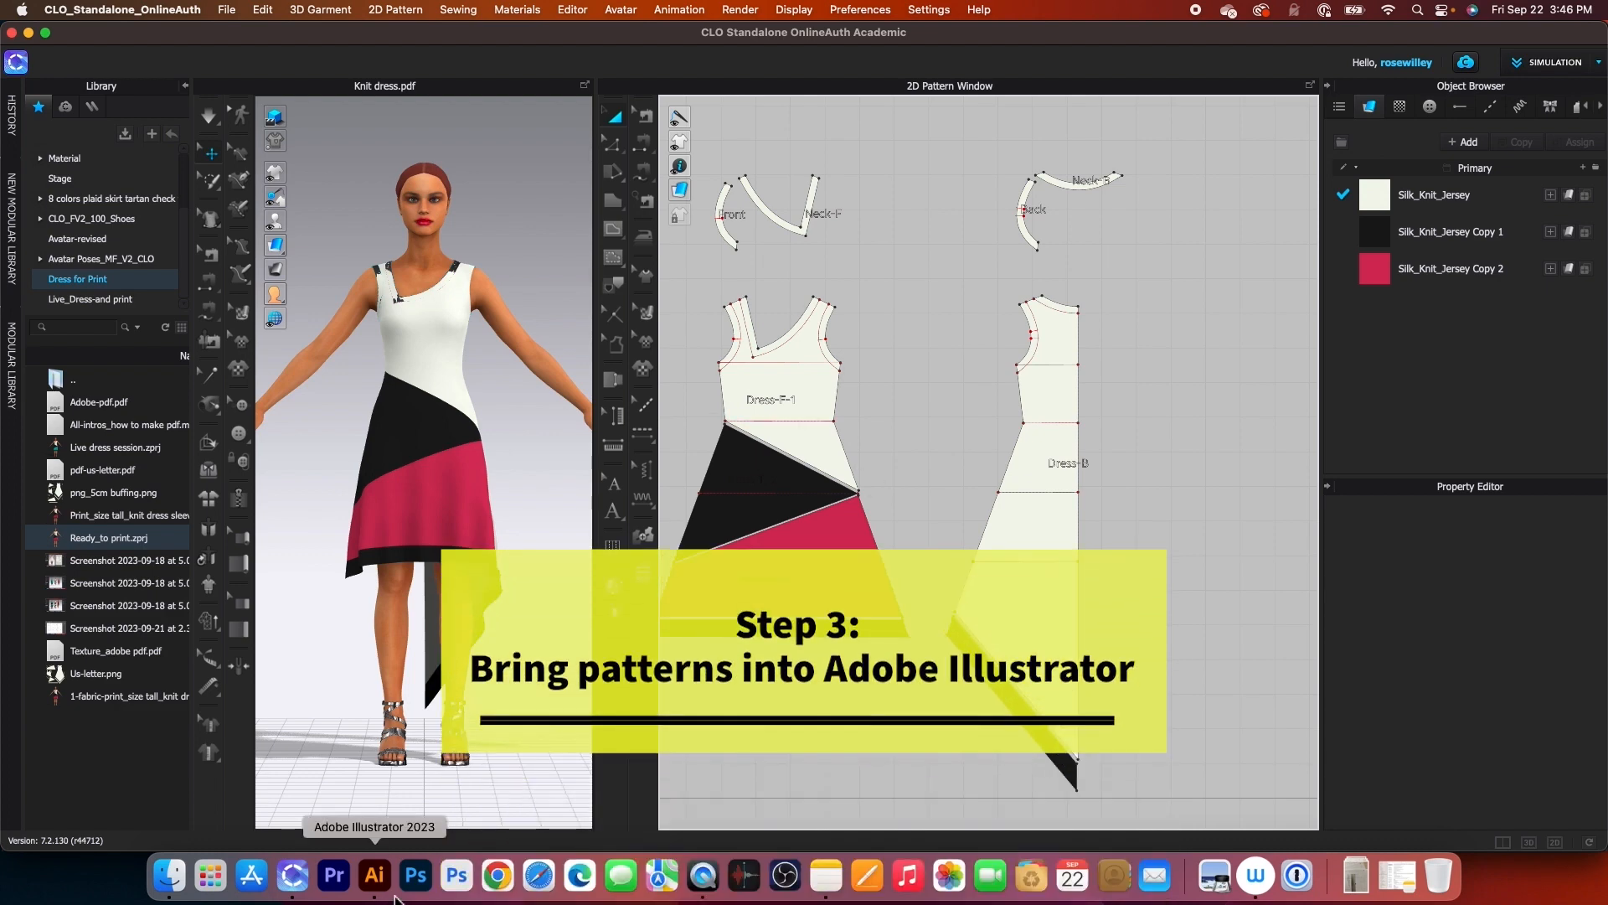
Switch to Adobe Illustrator and make the Patterns layer active in the US-letter paper size template
click(377, 886)
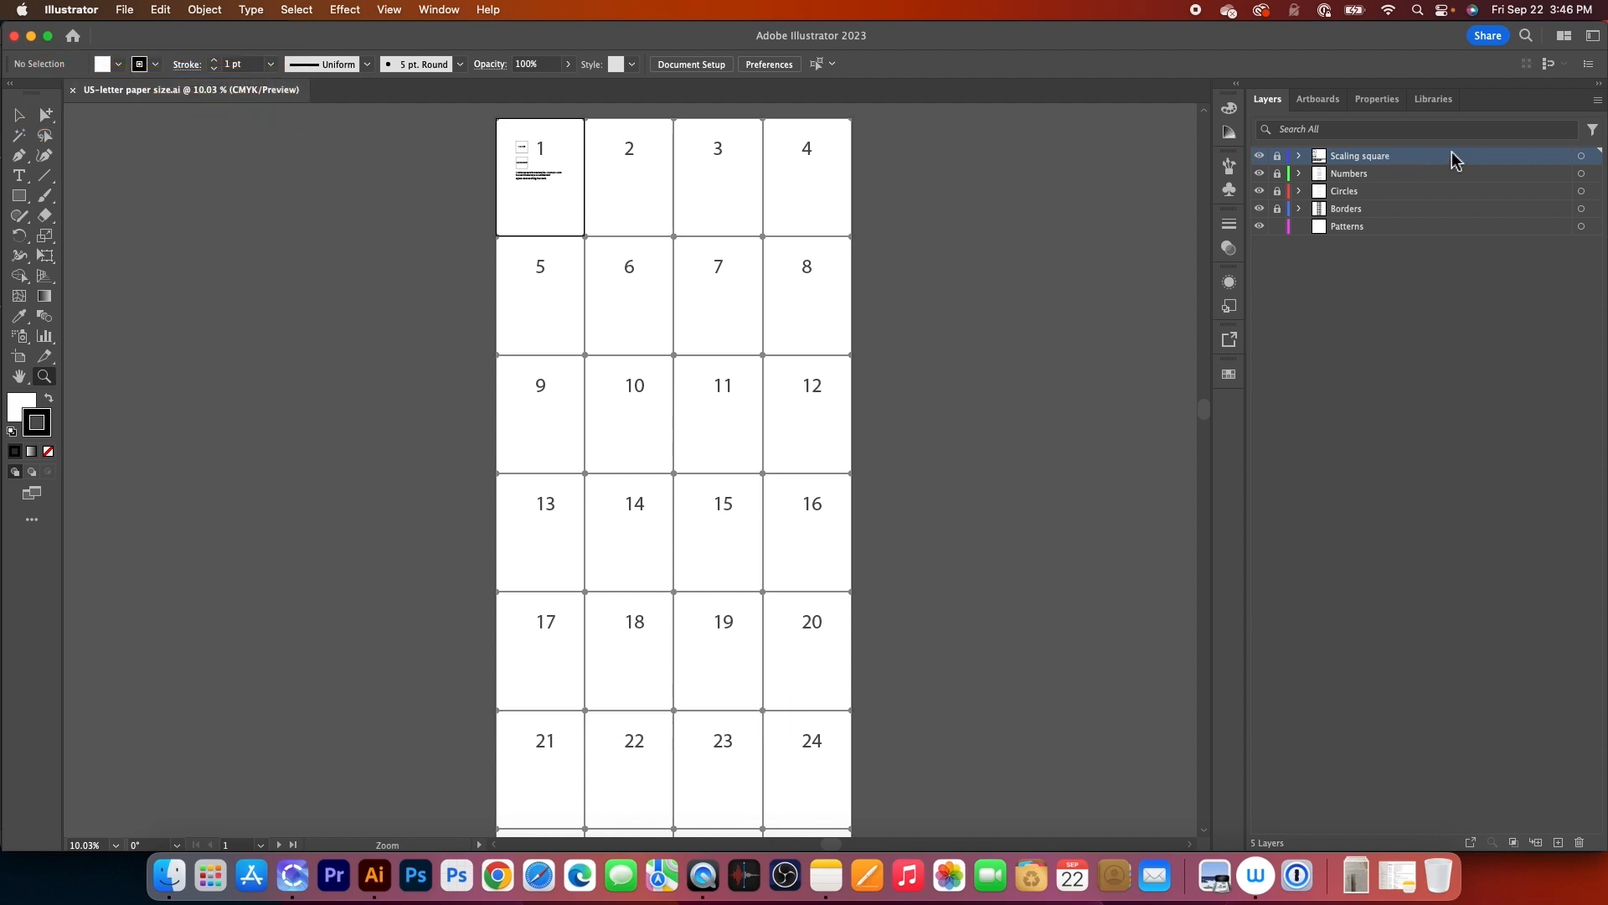
click(1398, 234)
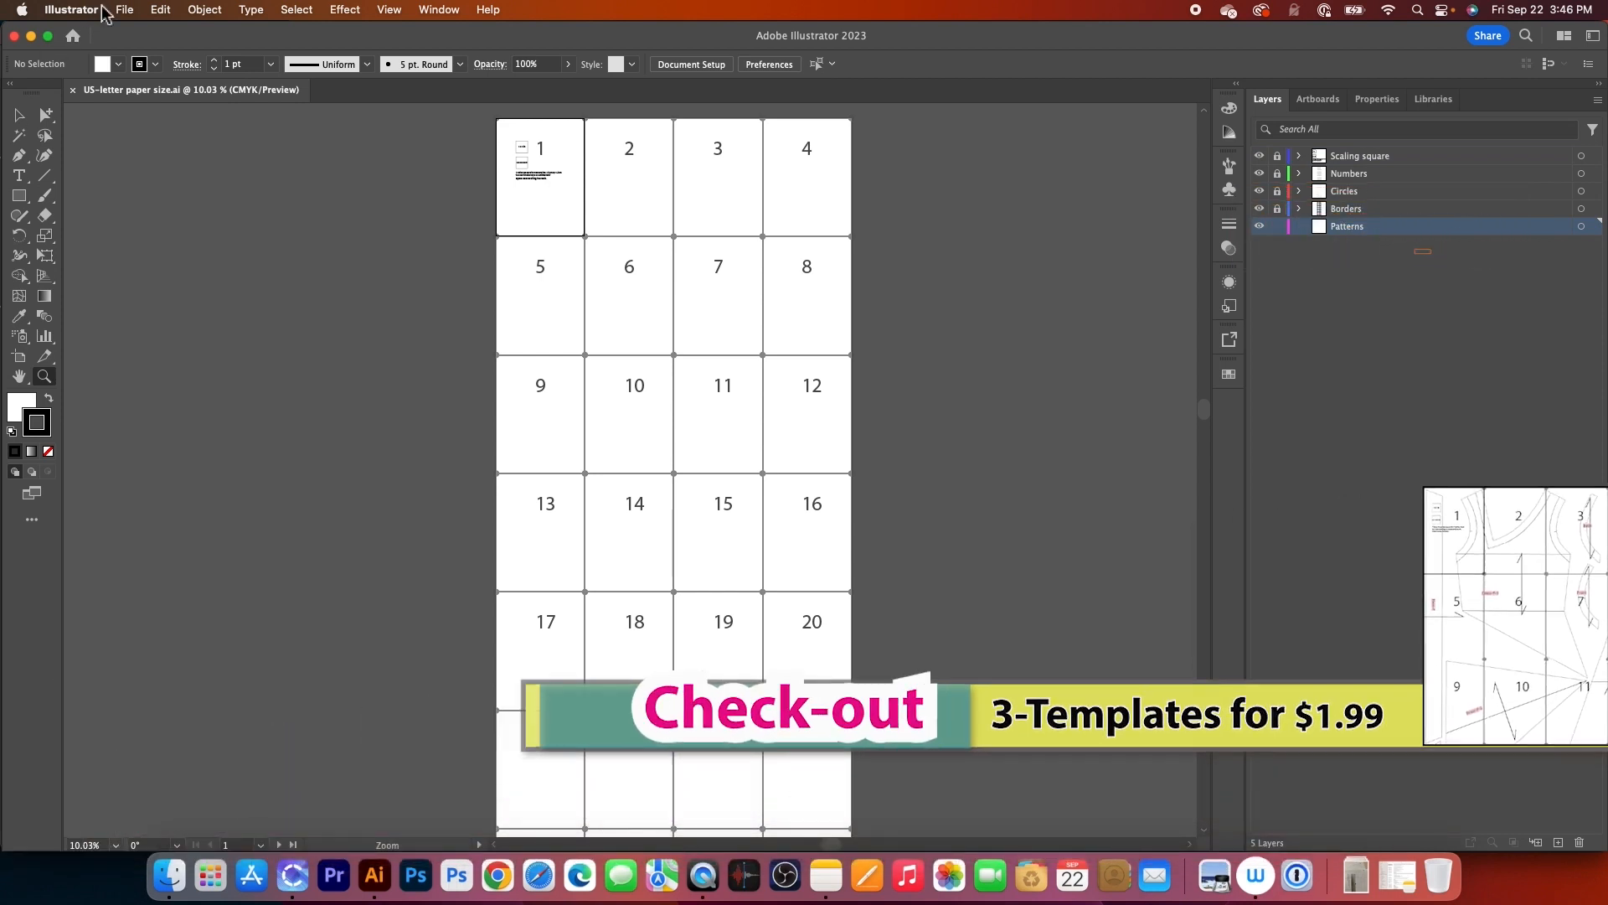
Open Knit dress.pdf from the Ready to print dress folder on the Desktop
click(124, 10)
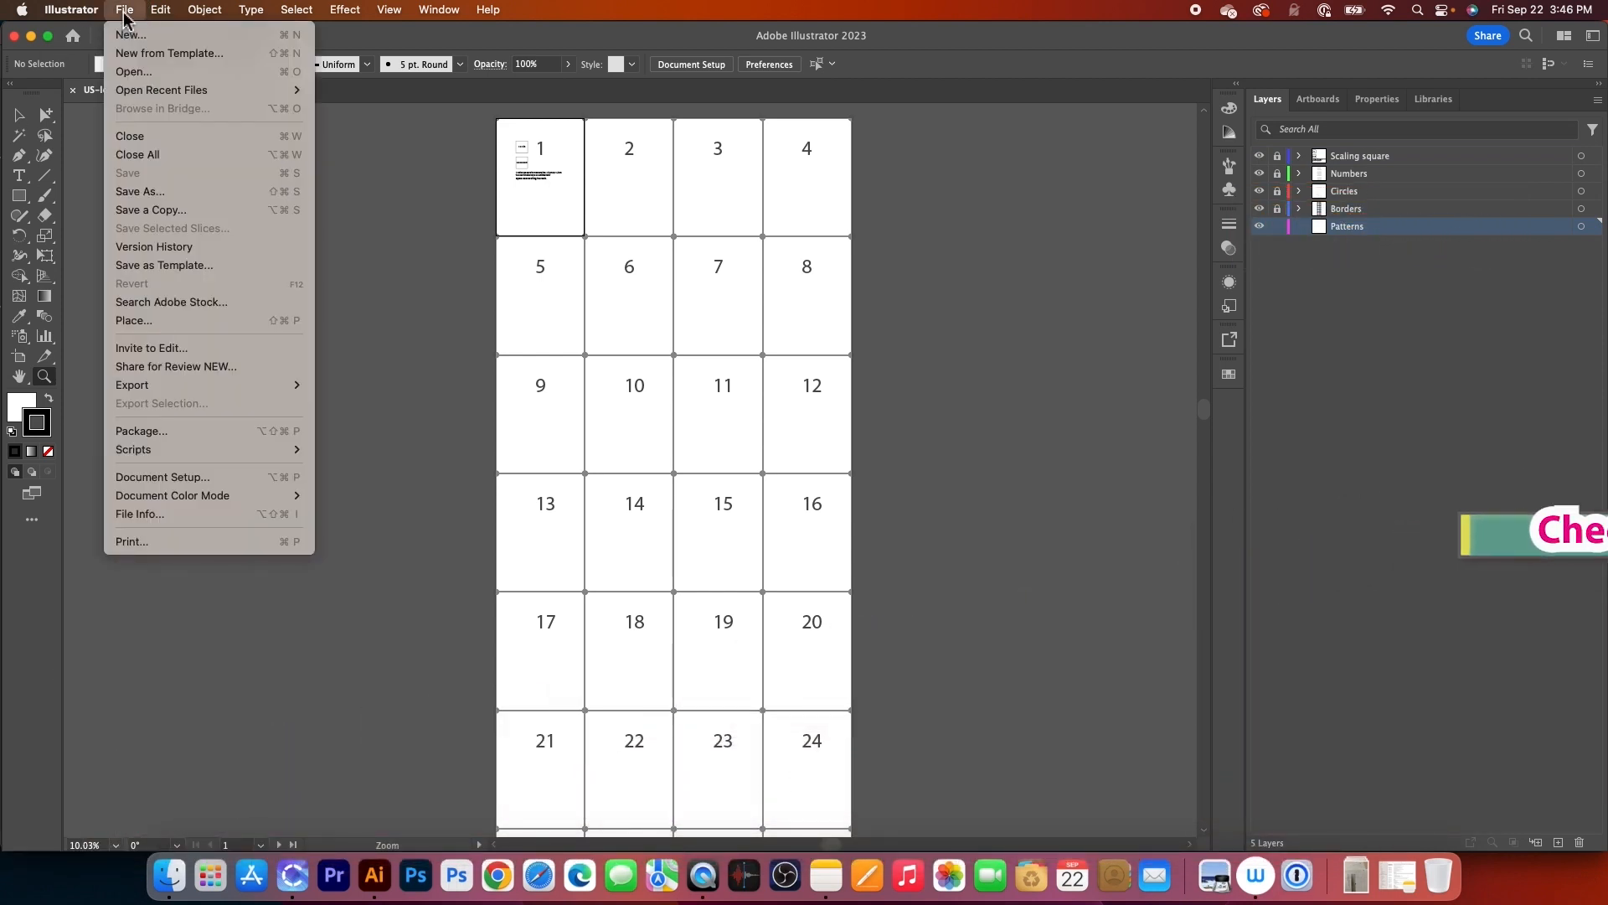
click(167, 72)
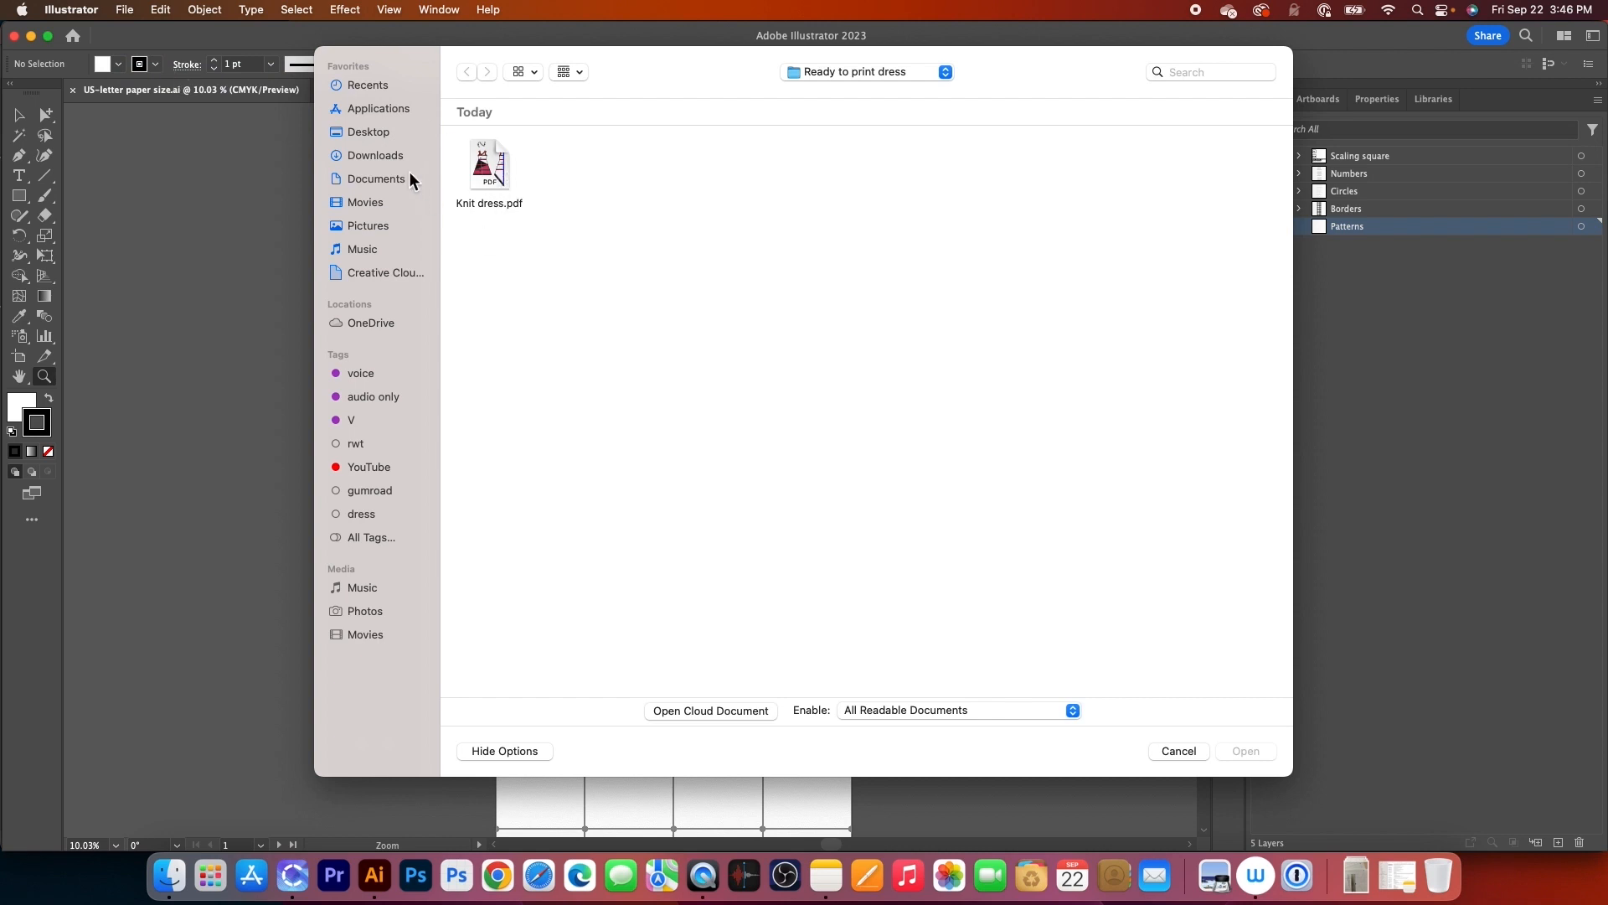
click(385, 134)
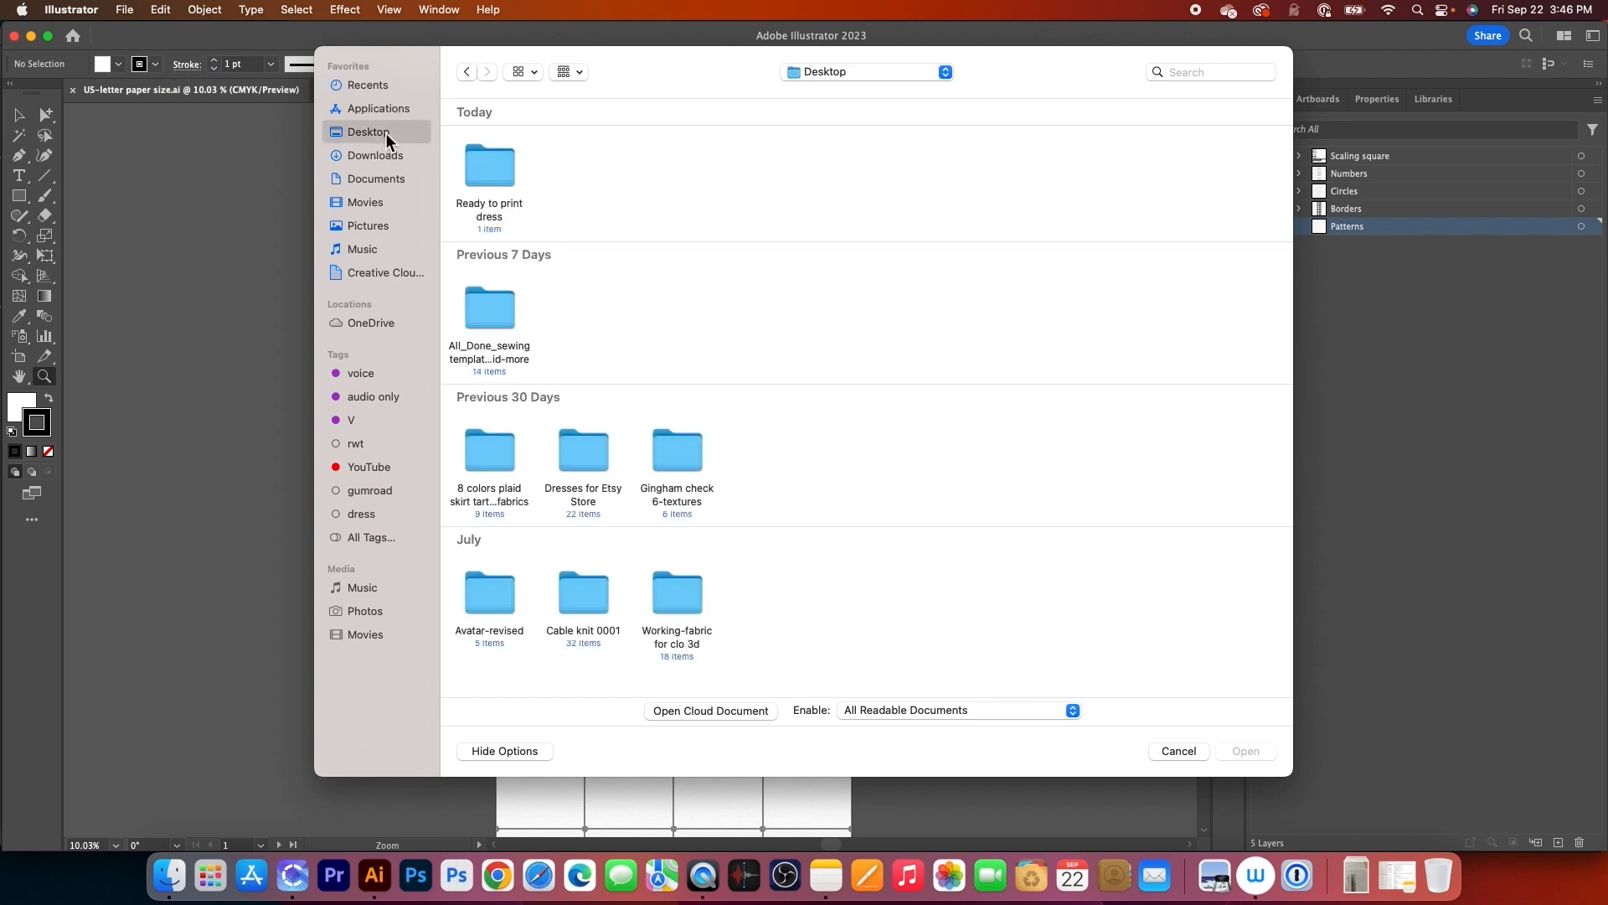
double_click(492, 168)
click(495, 170)
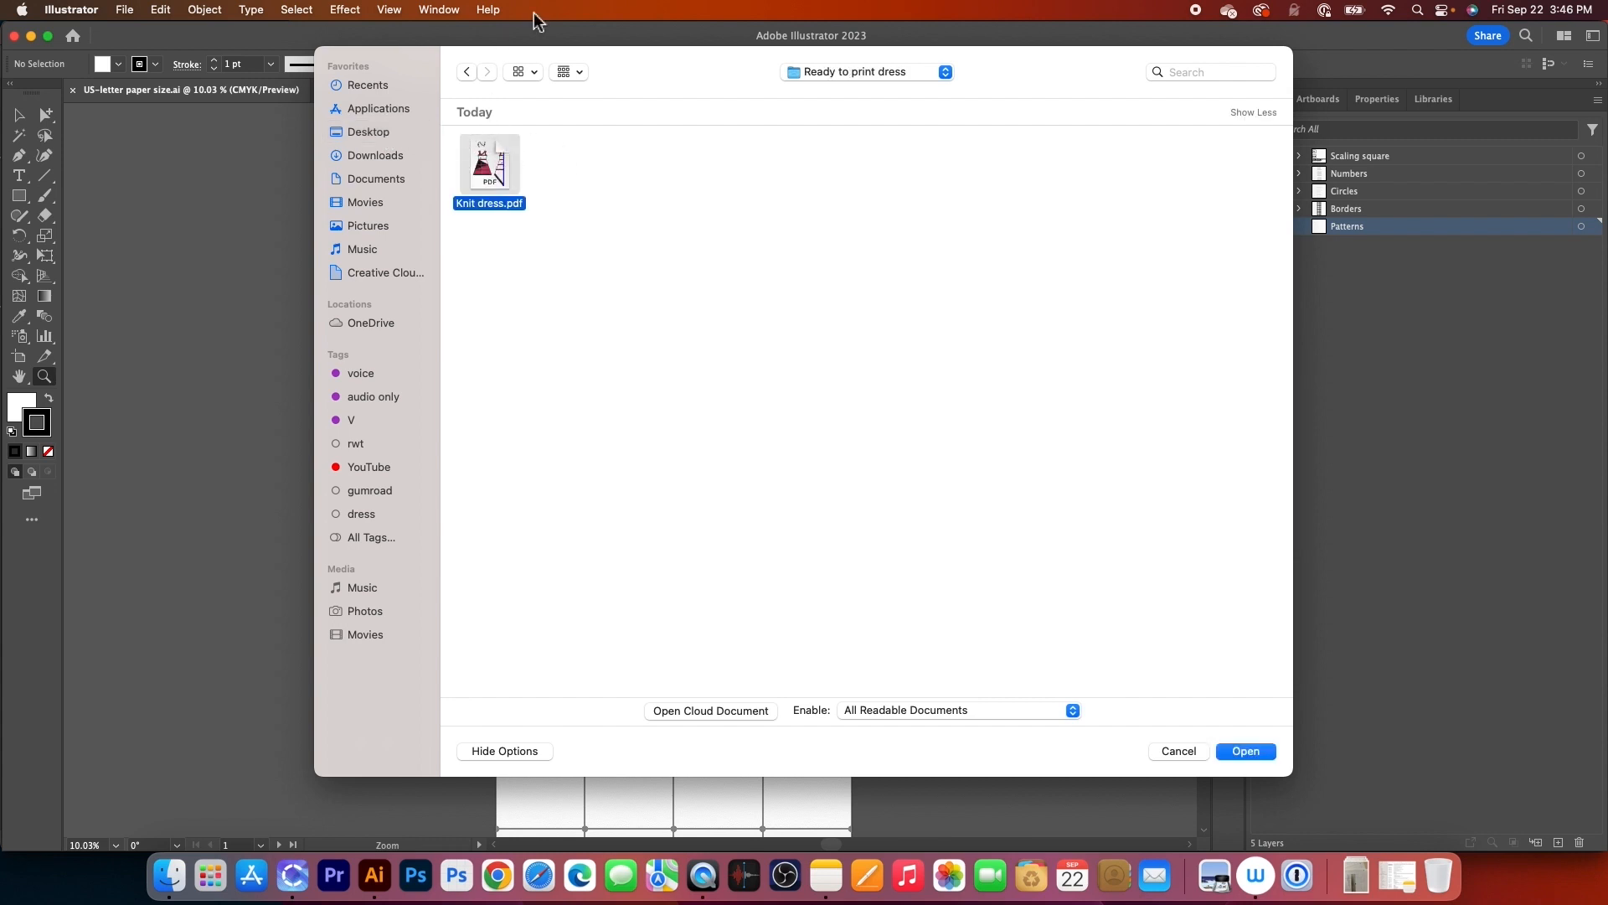
click(1246, 753)
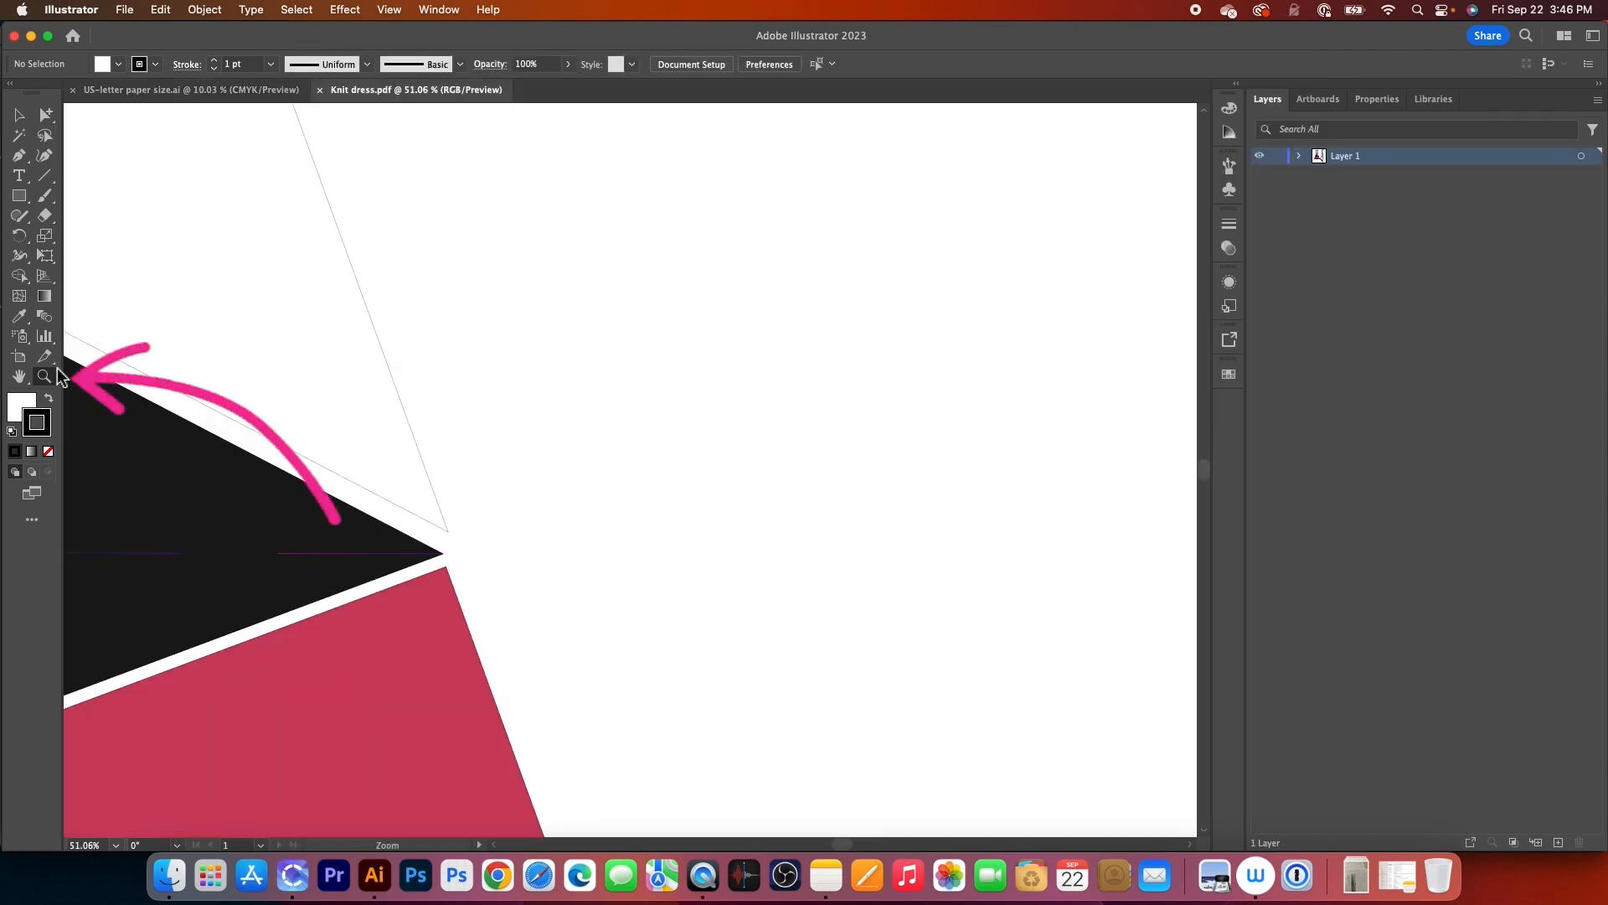
Select all the artwork in the Knit dress PDF and release its clipping mask
drag(368, 196, 134, 289)
drag(767, 350, 465, 469)
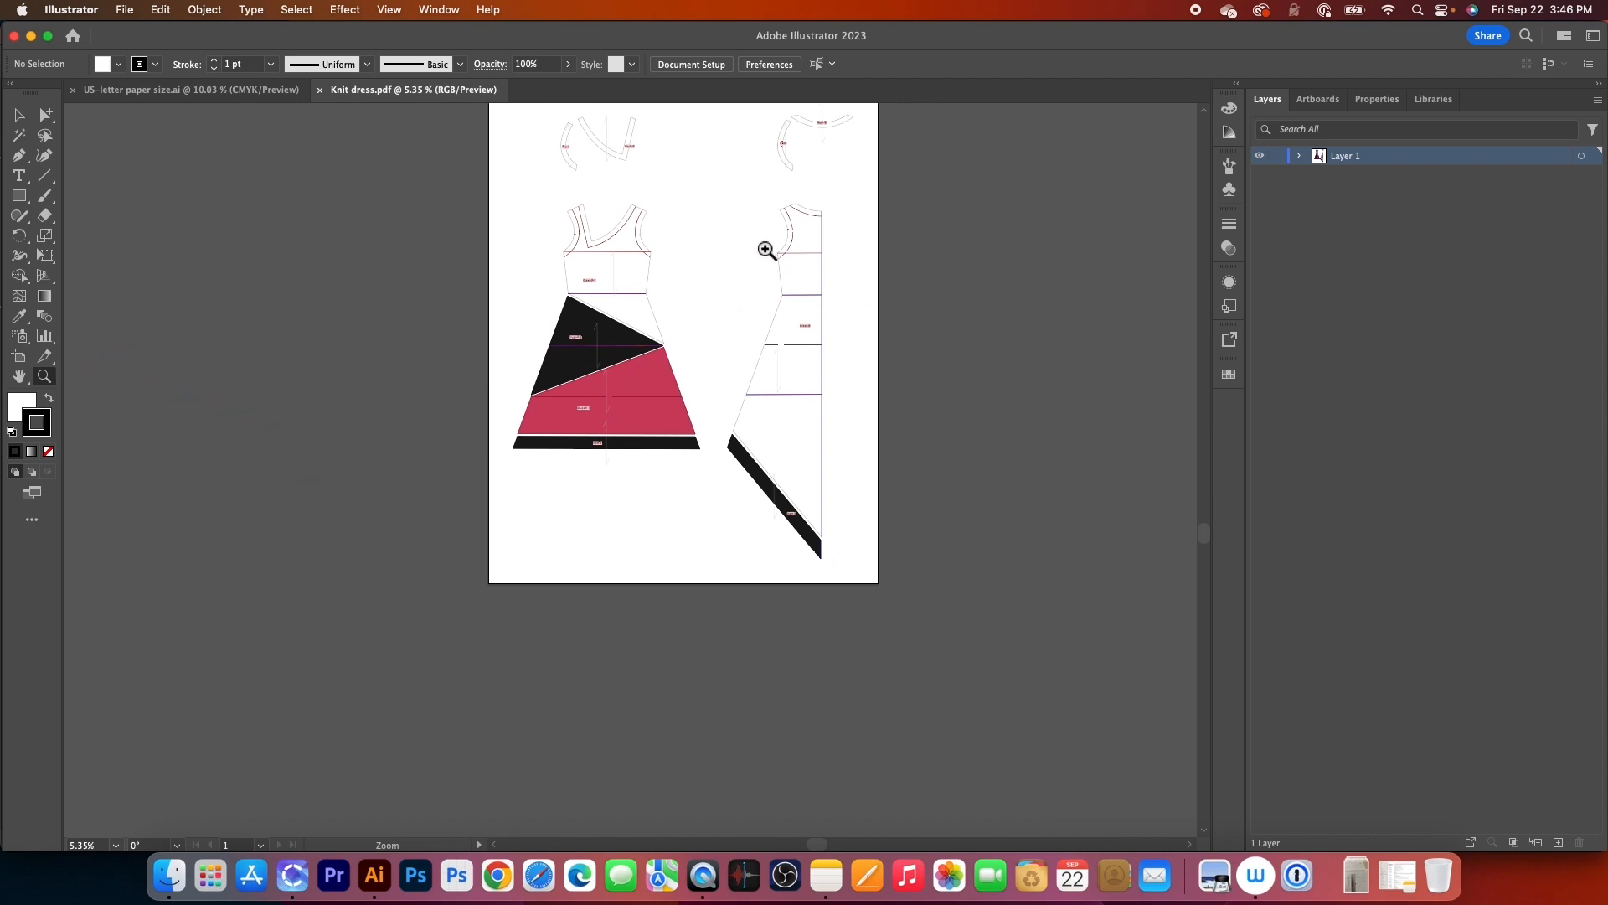
scroll(762, 266, up, 5)
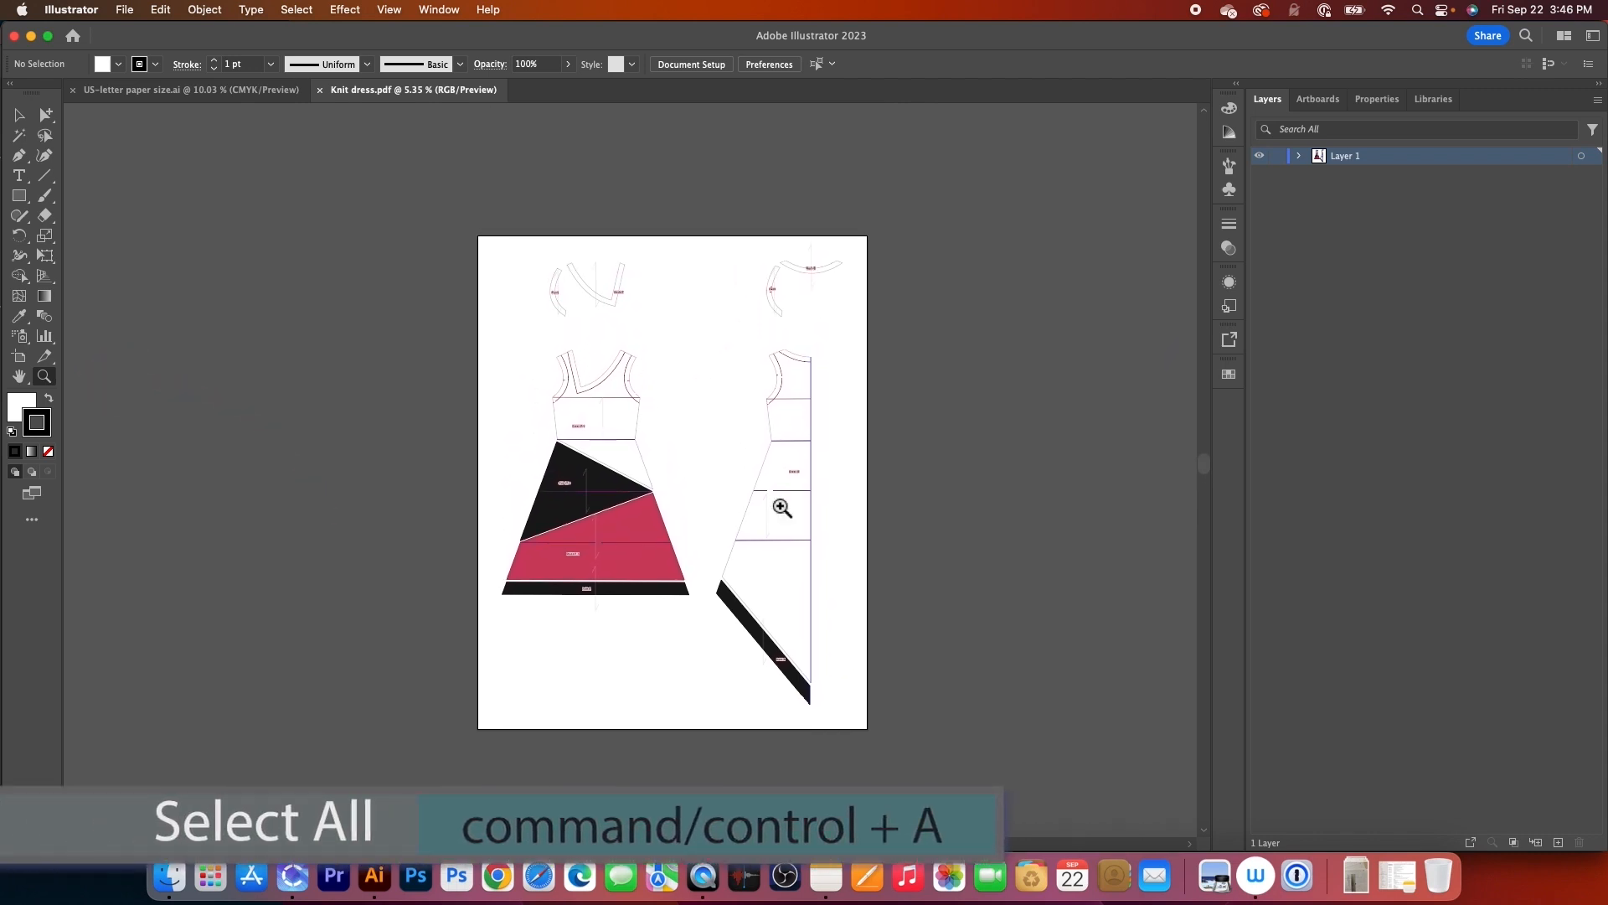
key(super+a)
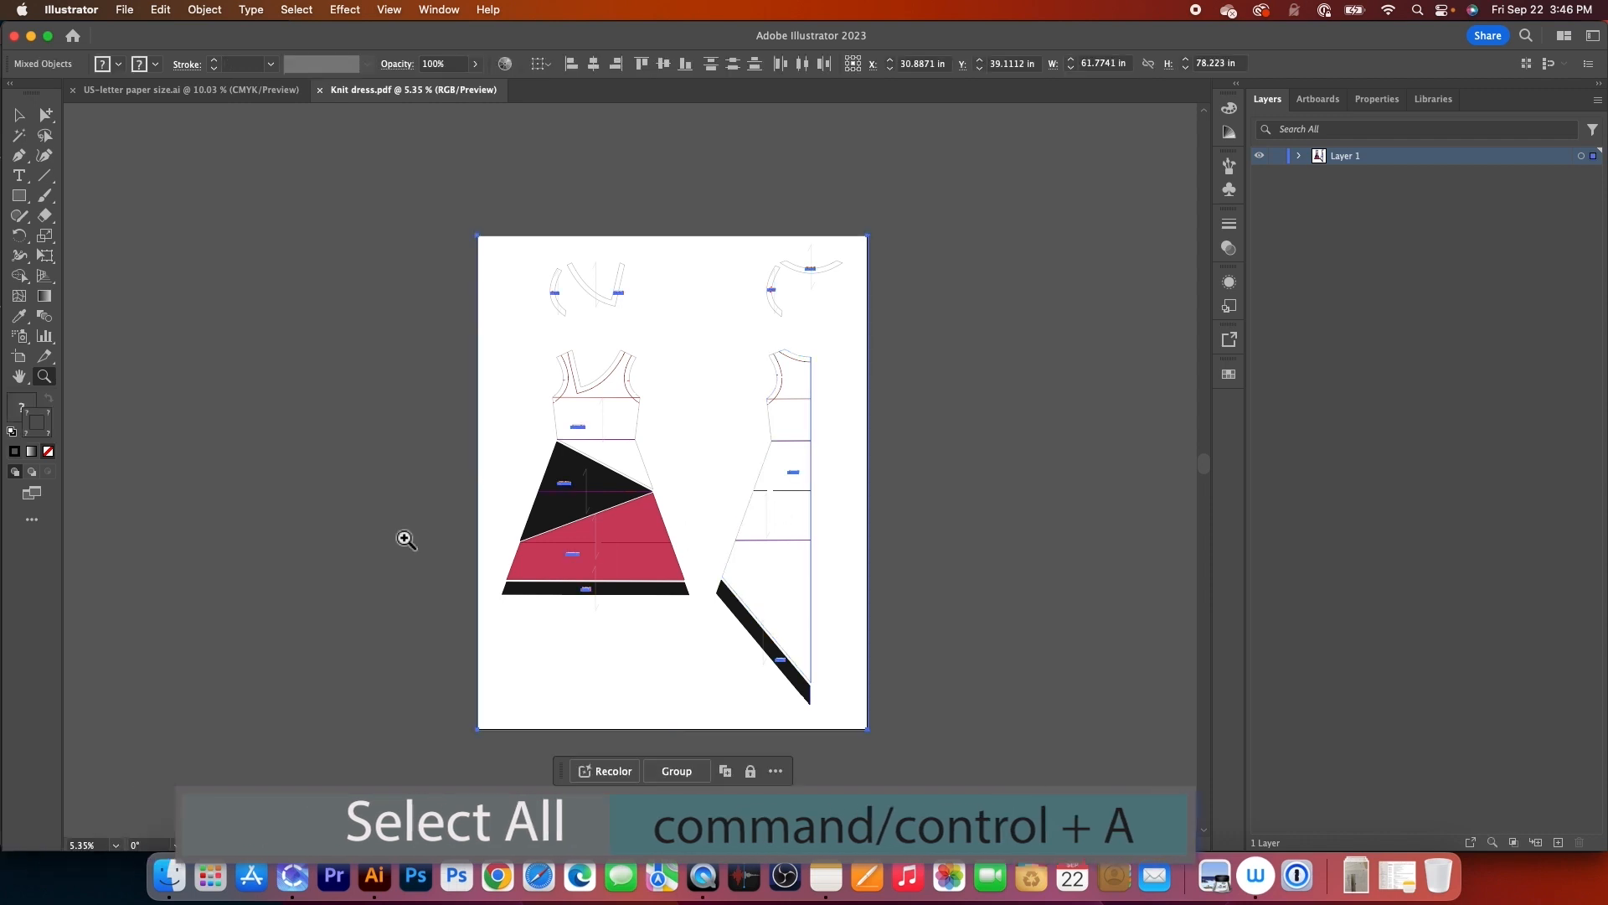
click(205, 9)
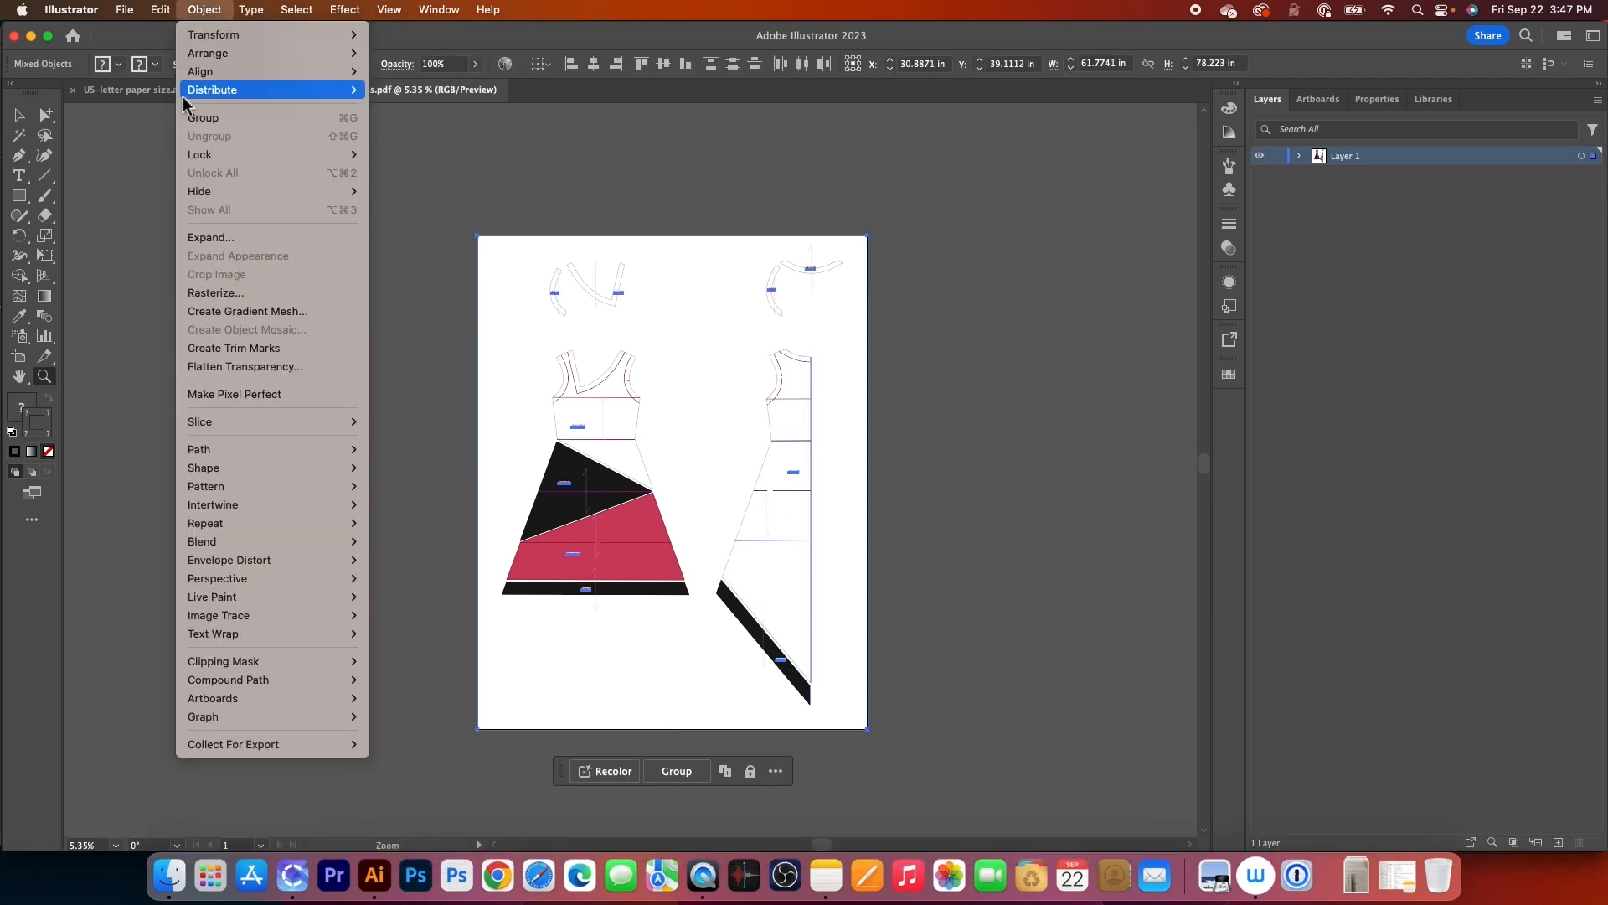
mouse_move(253, 666)
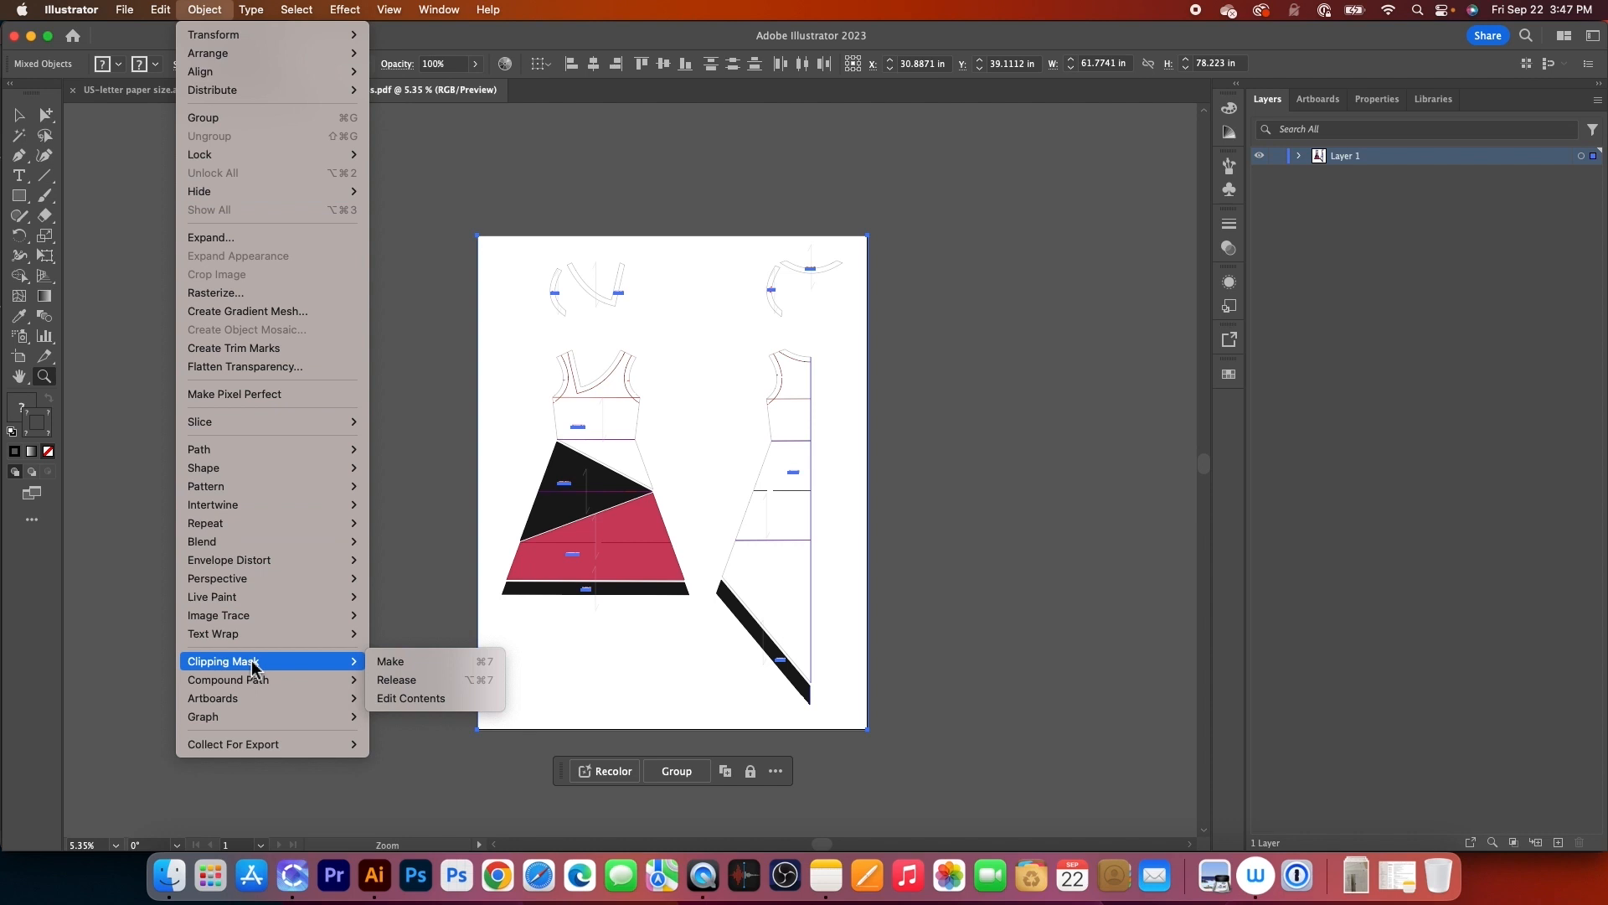
click(444, 685)
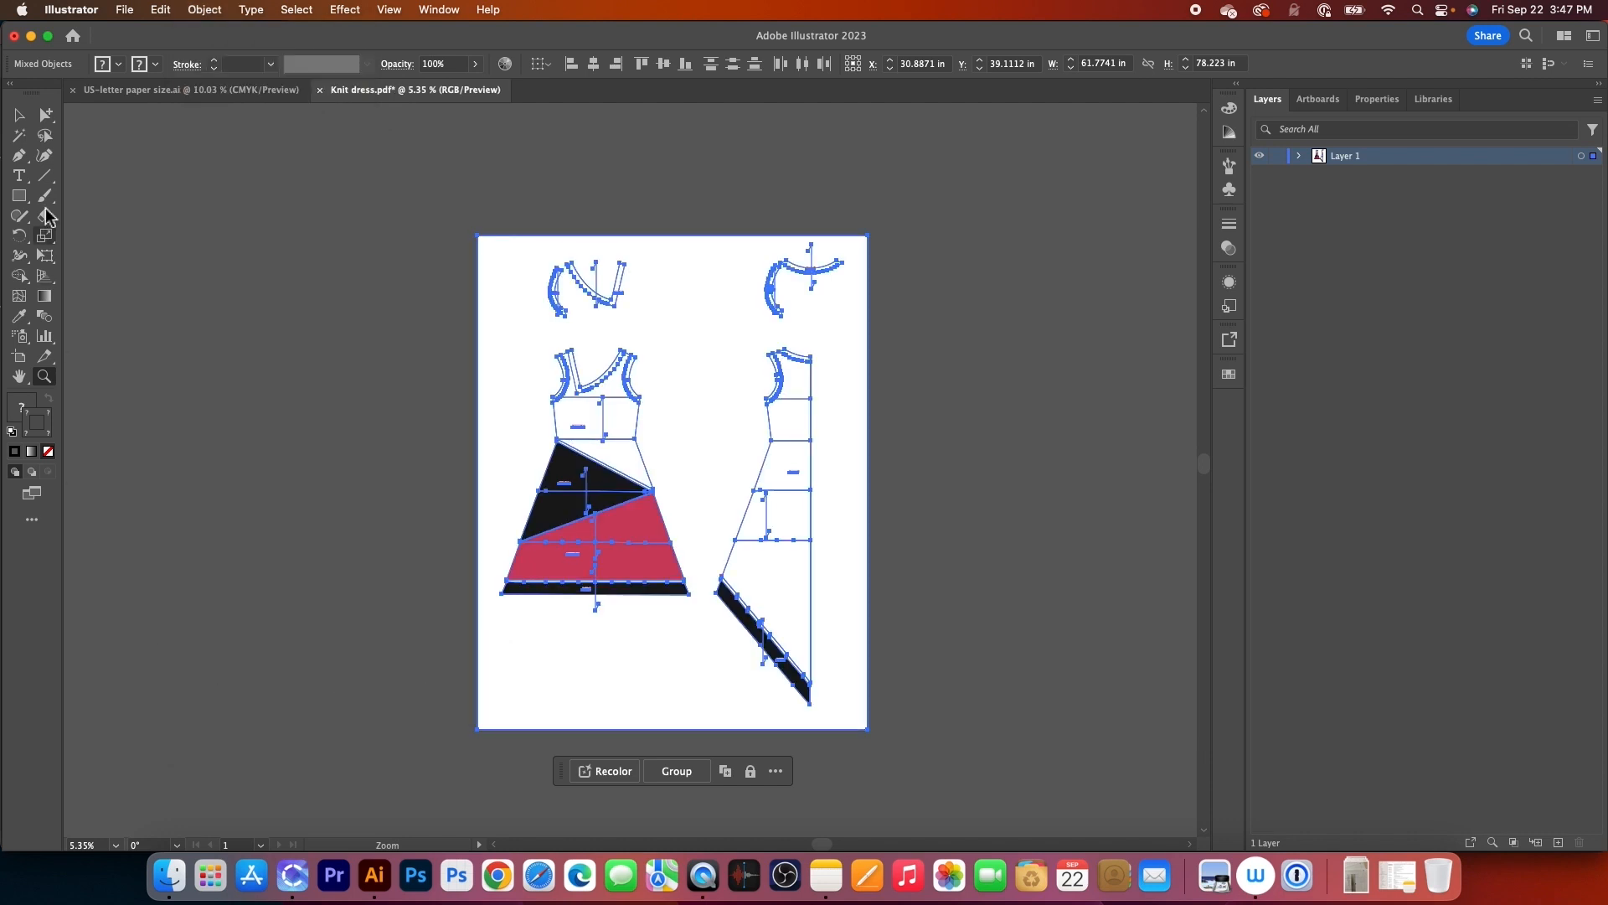
Delete the rectangular frame path around the patterns using the Group Selection tool
click(47, 119)
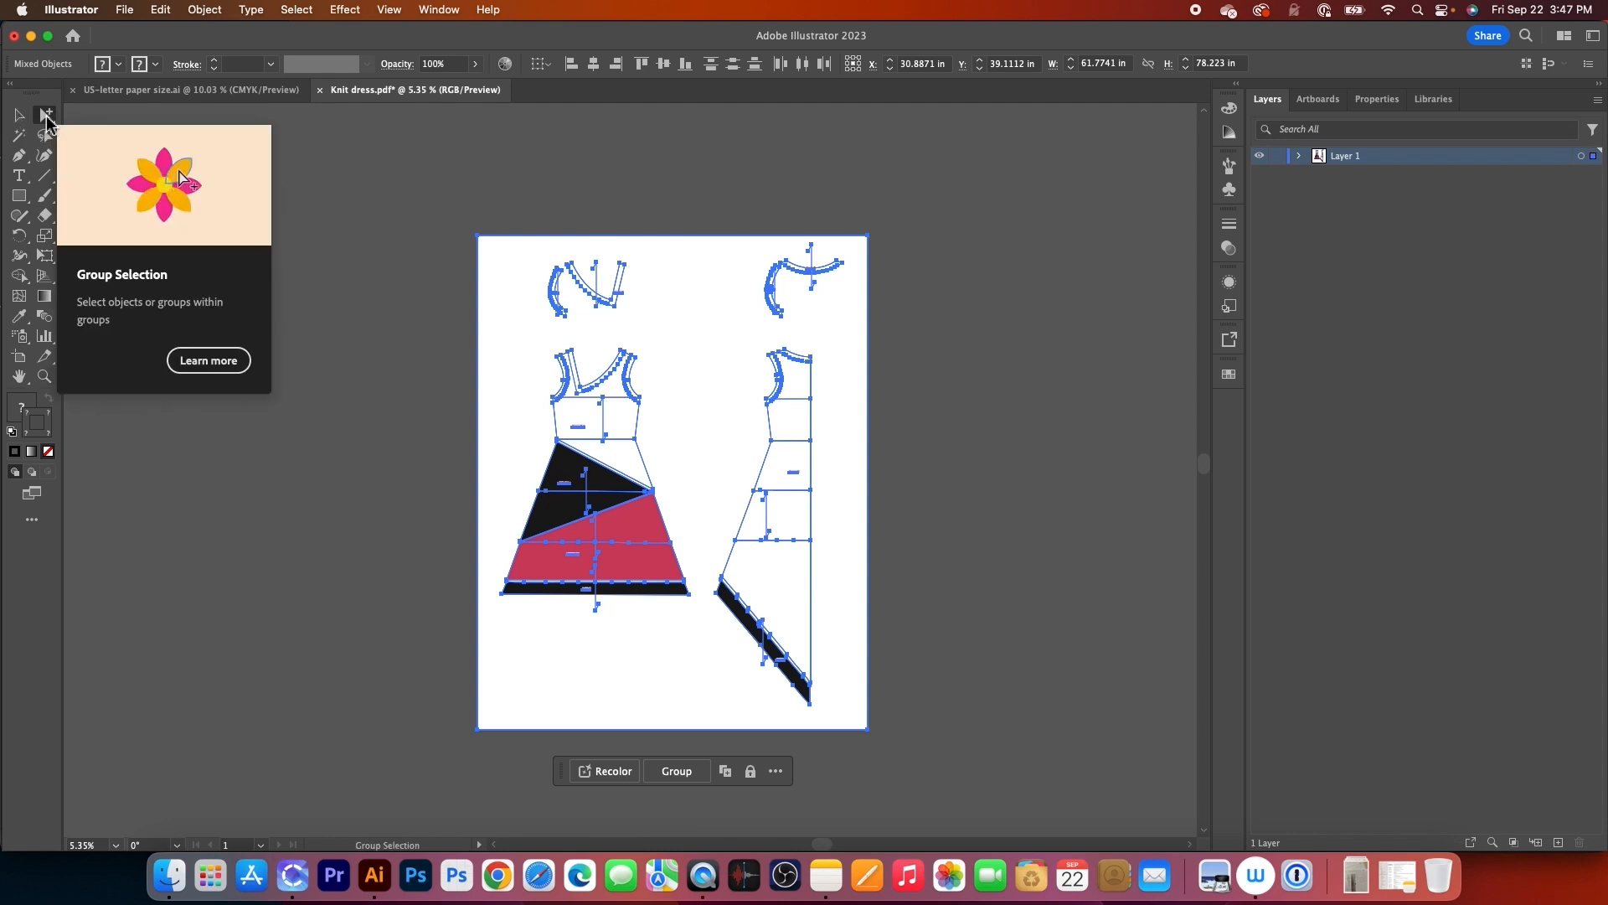
drag(374, 156, 497, 280)
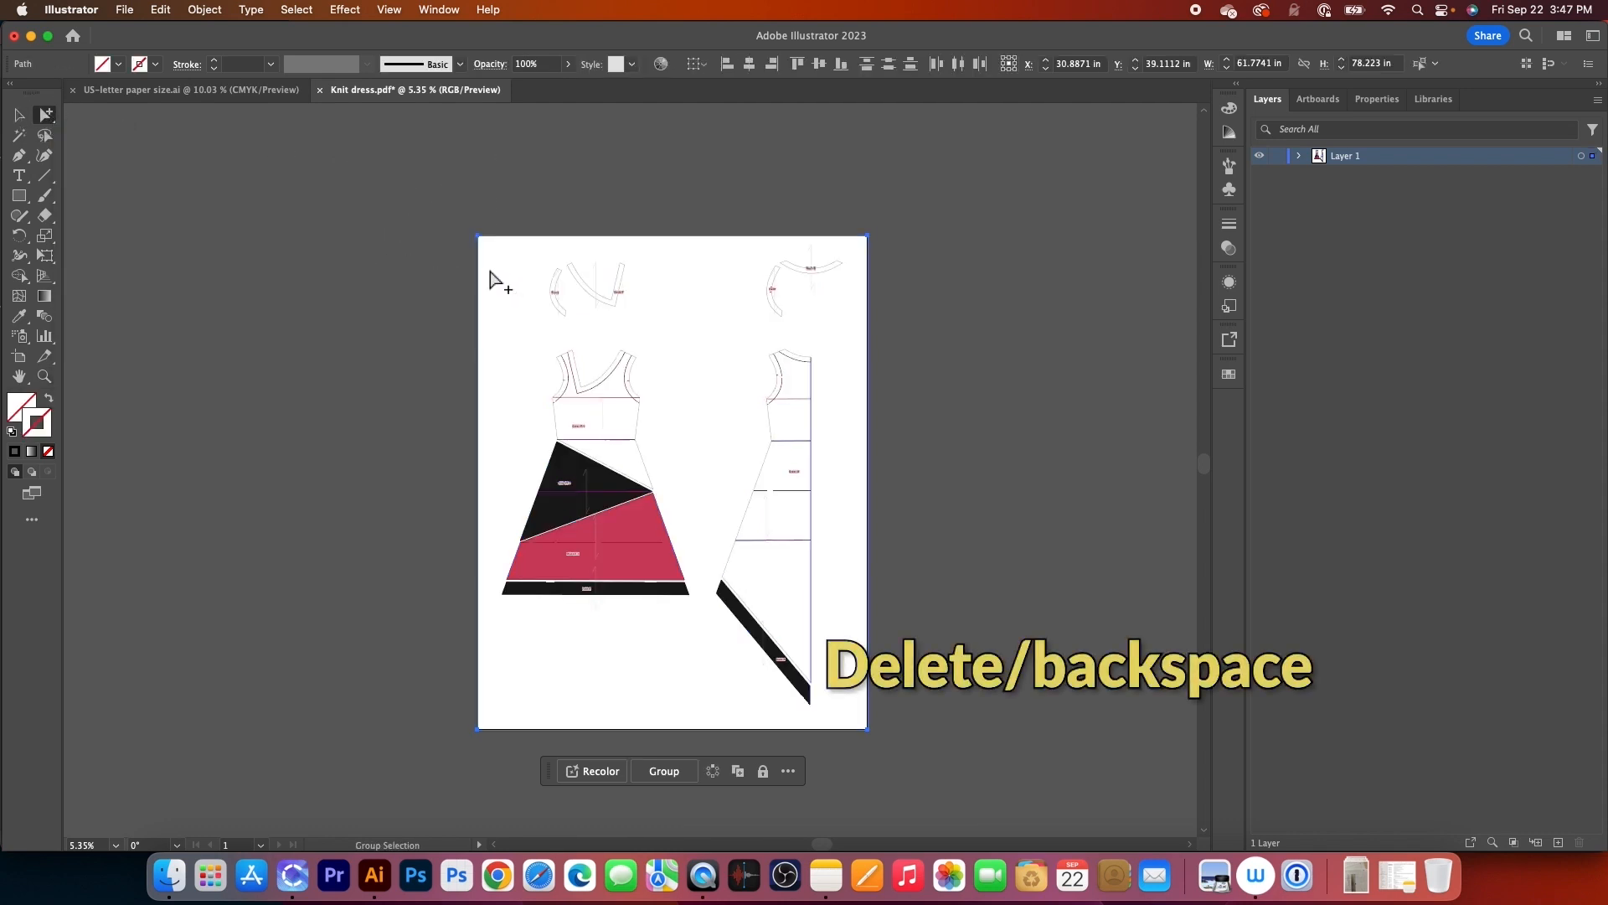
key(BackSpace)
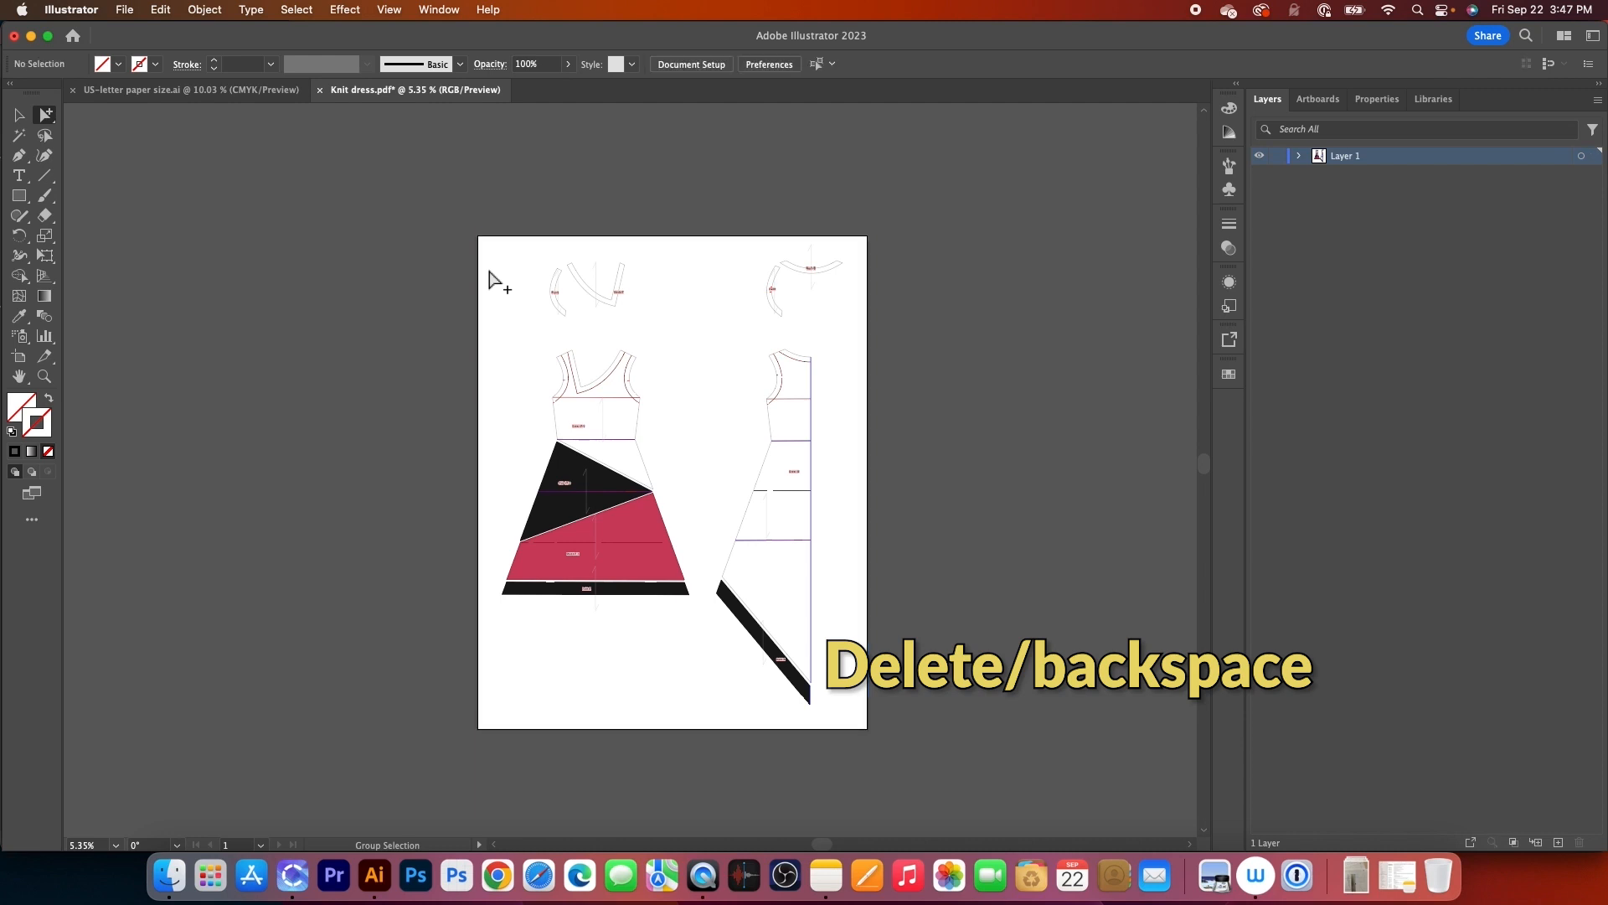
Remove the fill from all pattern pieces and set their stroke weight to 2 pt
click(21, 118)
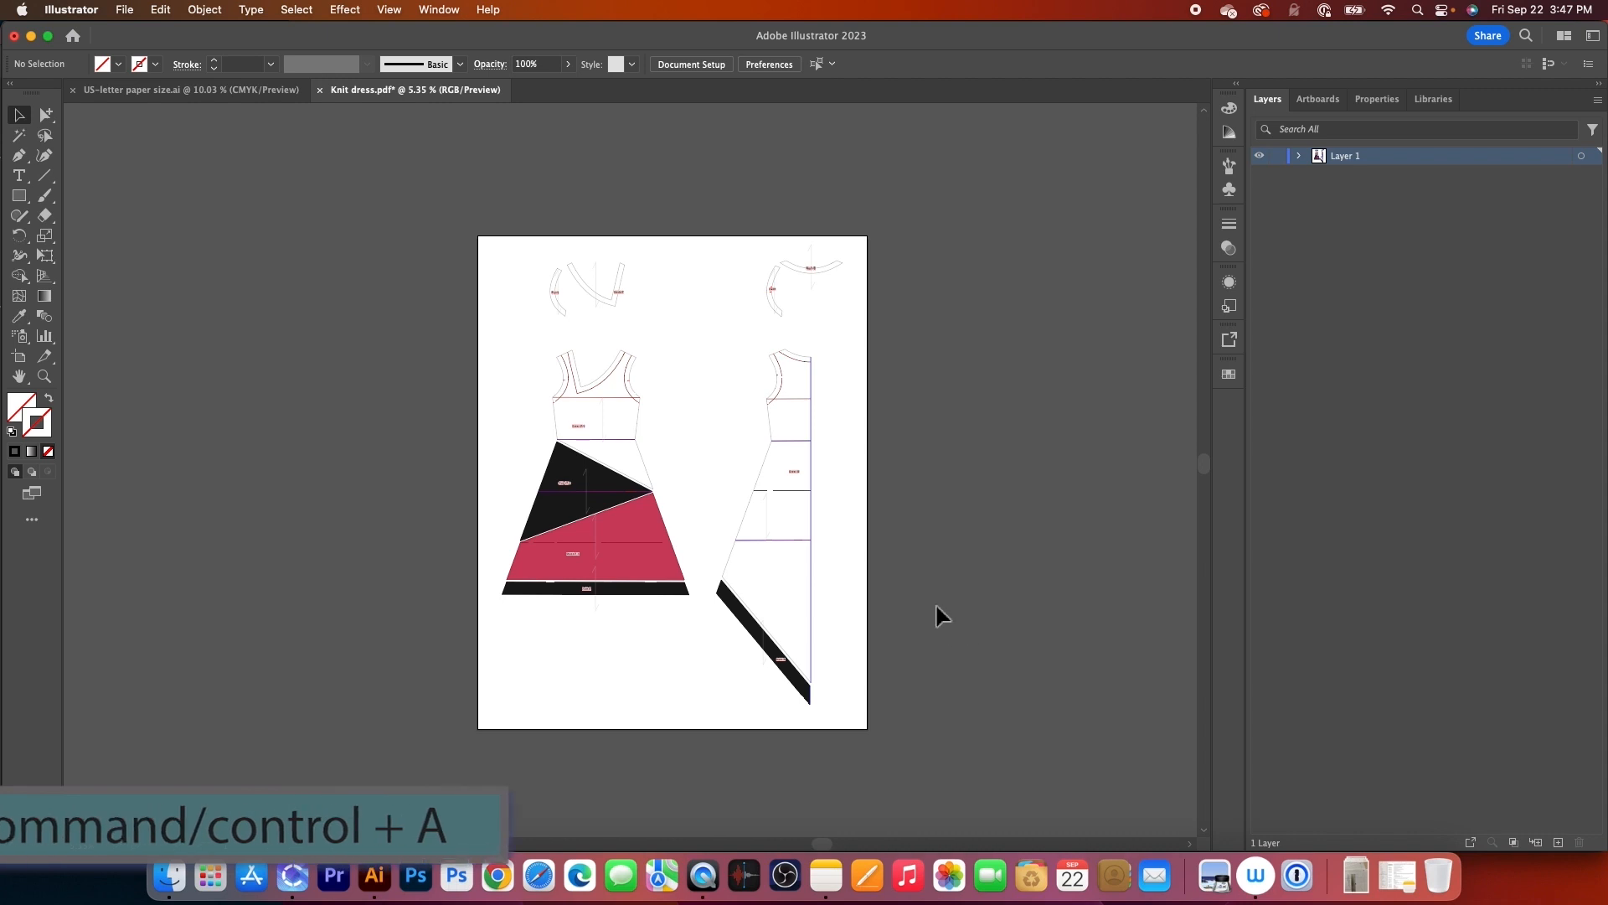
drag(366, 180, 1005, 772)
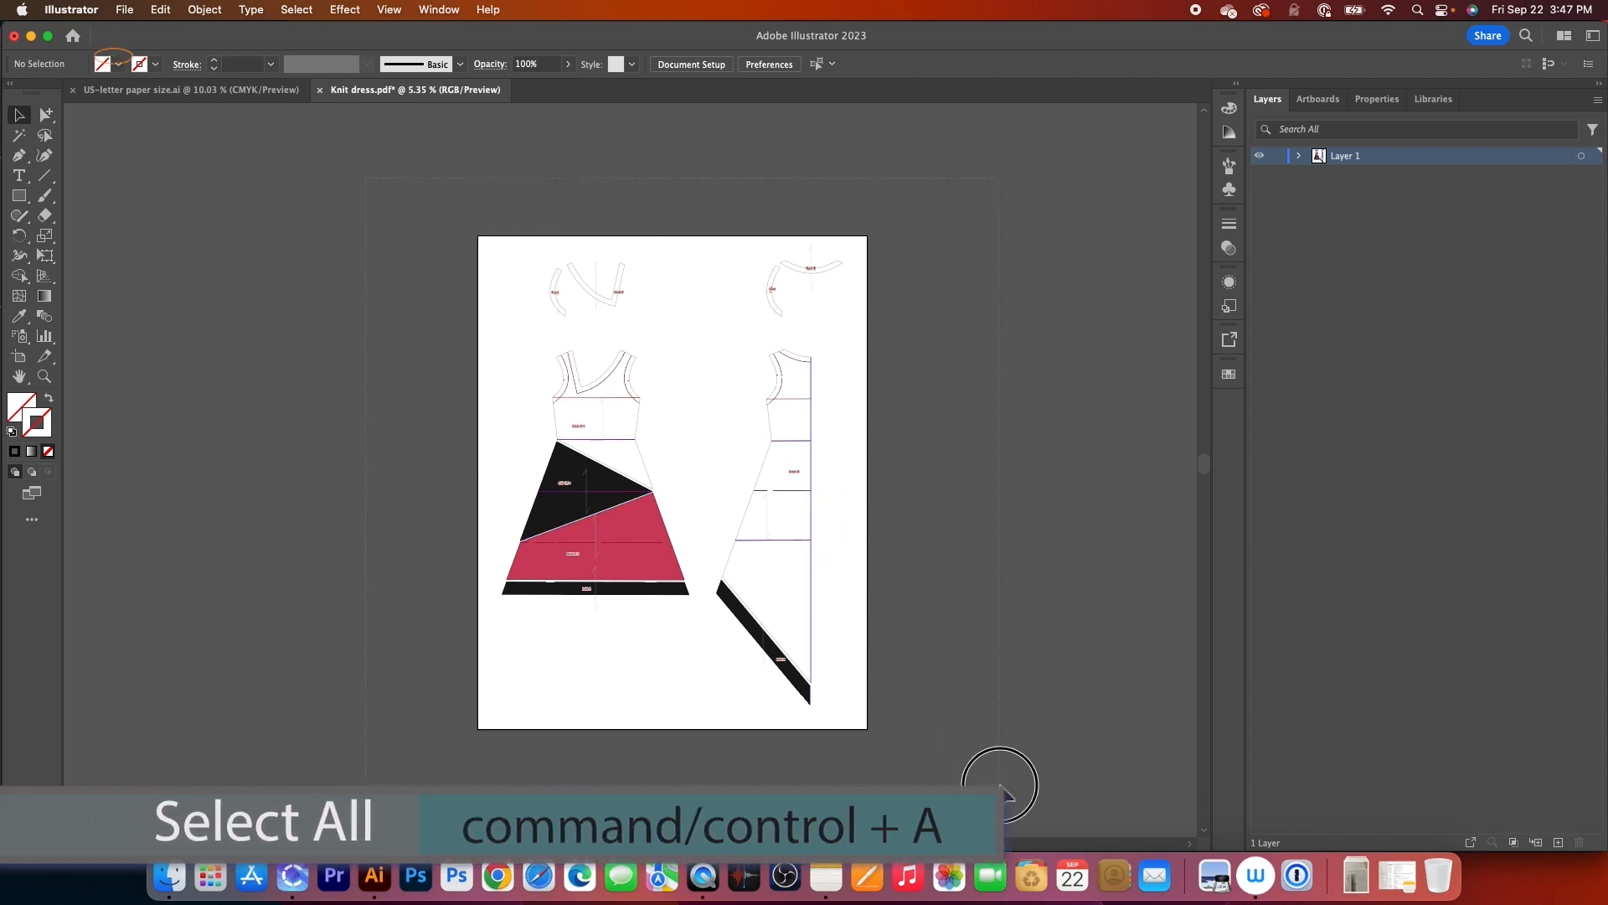
click(118, 65)
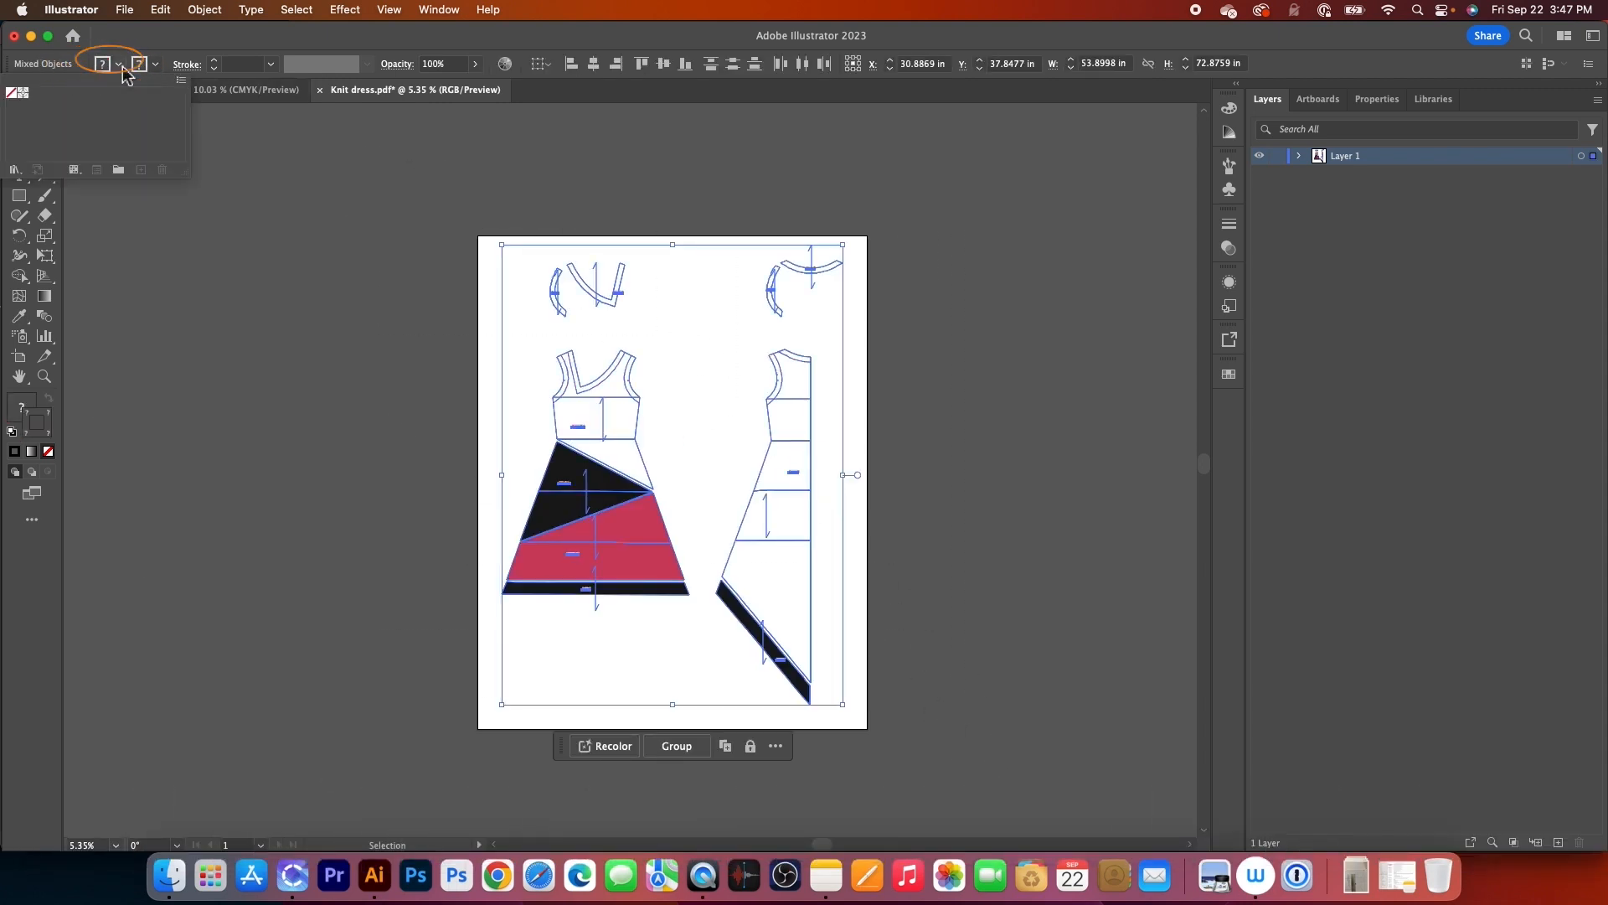
click(12, 94)
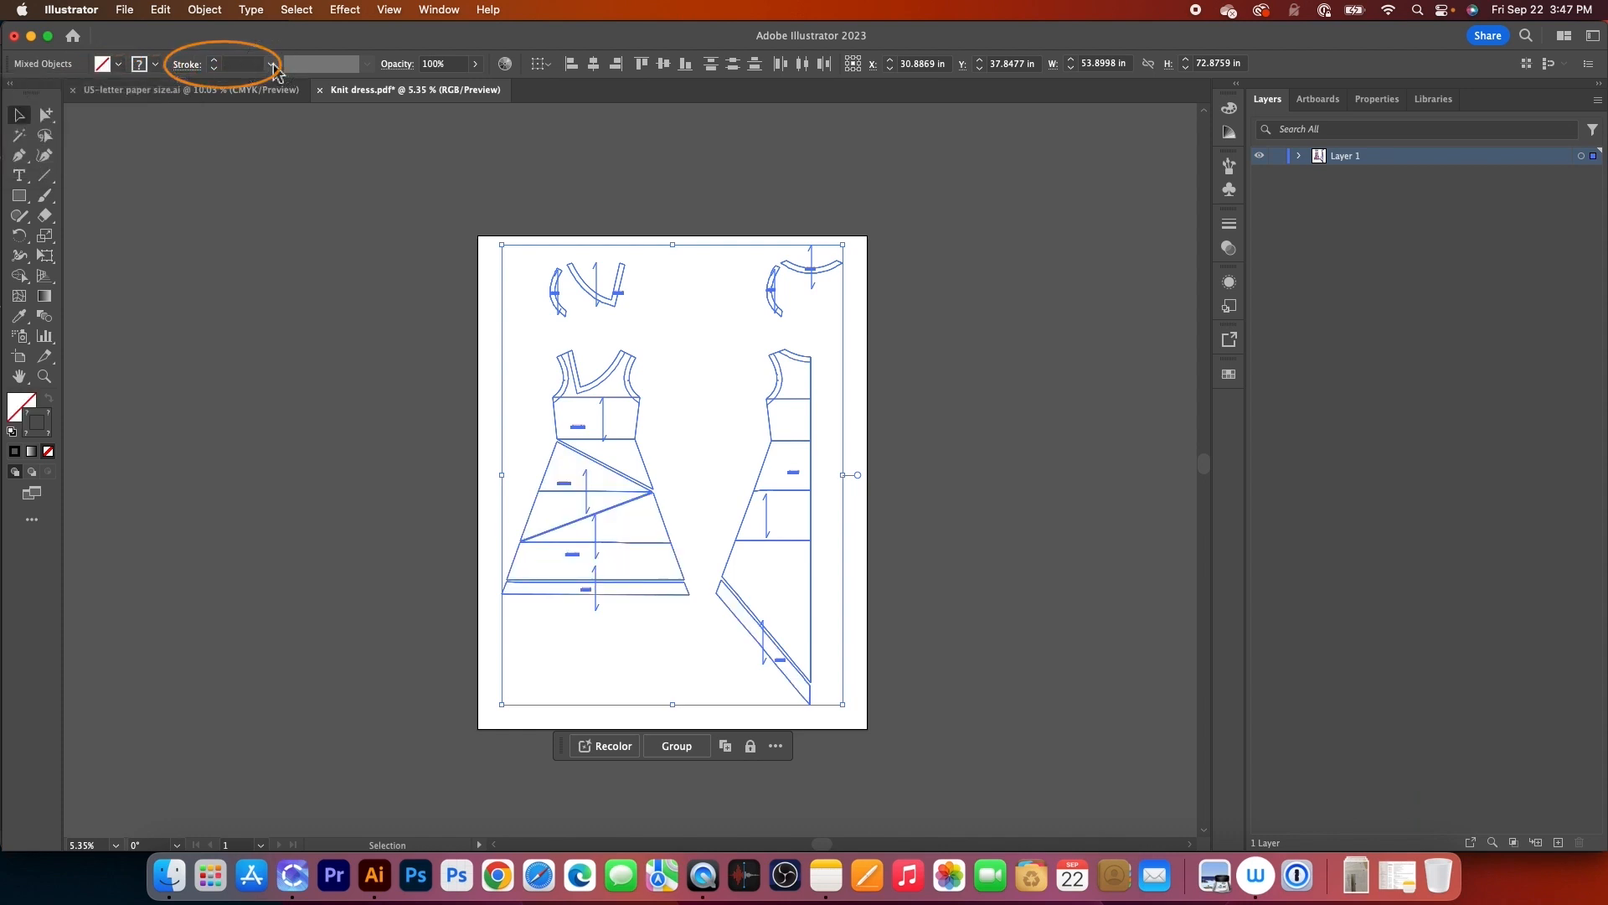
click(272, 65)
click(301, 157)
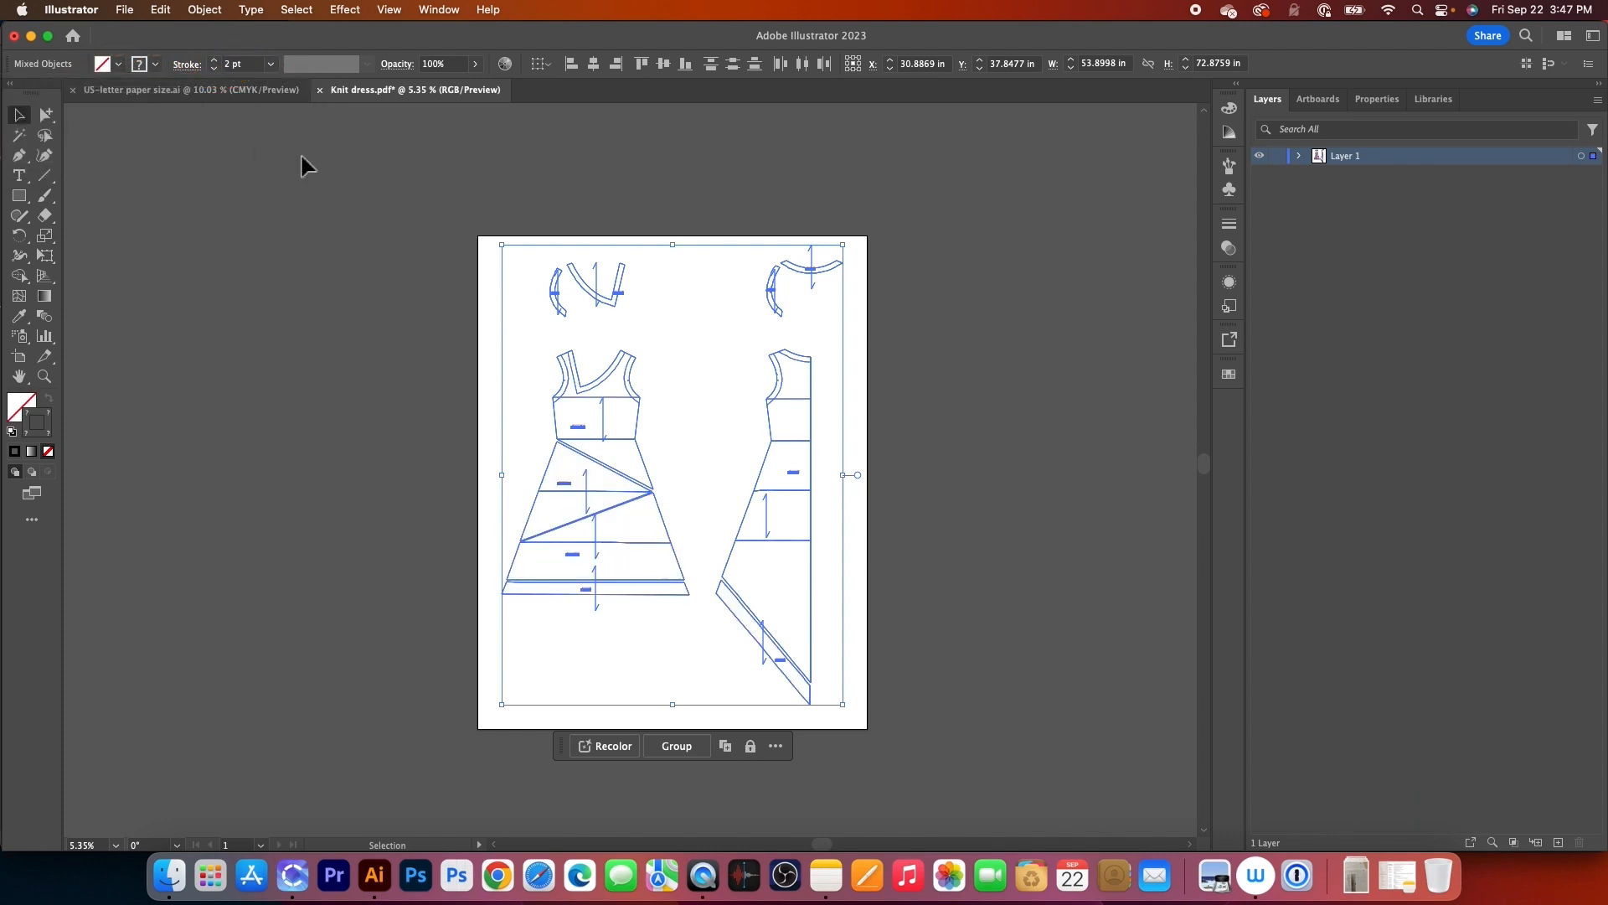
Set the stroke colour of all pattern pieces to near-black 0F0E0E, then deselect them
double_click(42, 425)
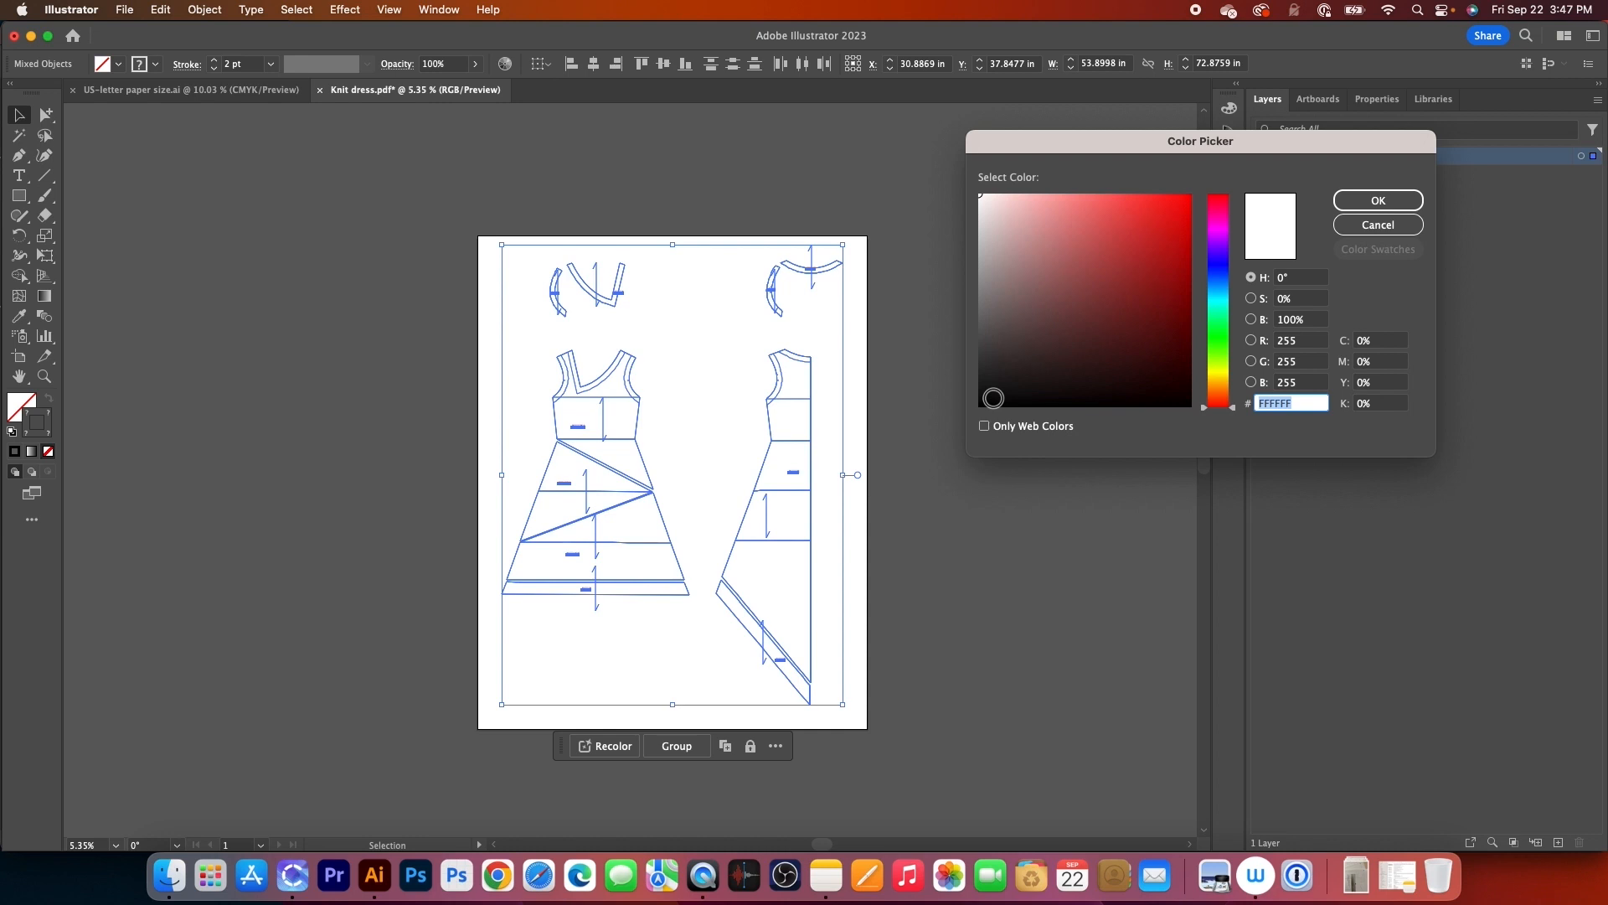
click(988, 395)
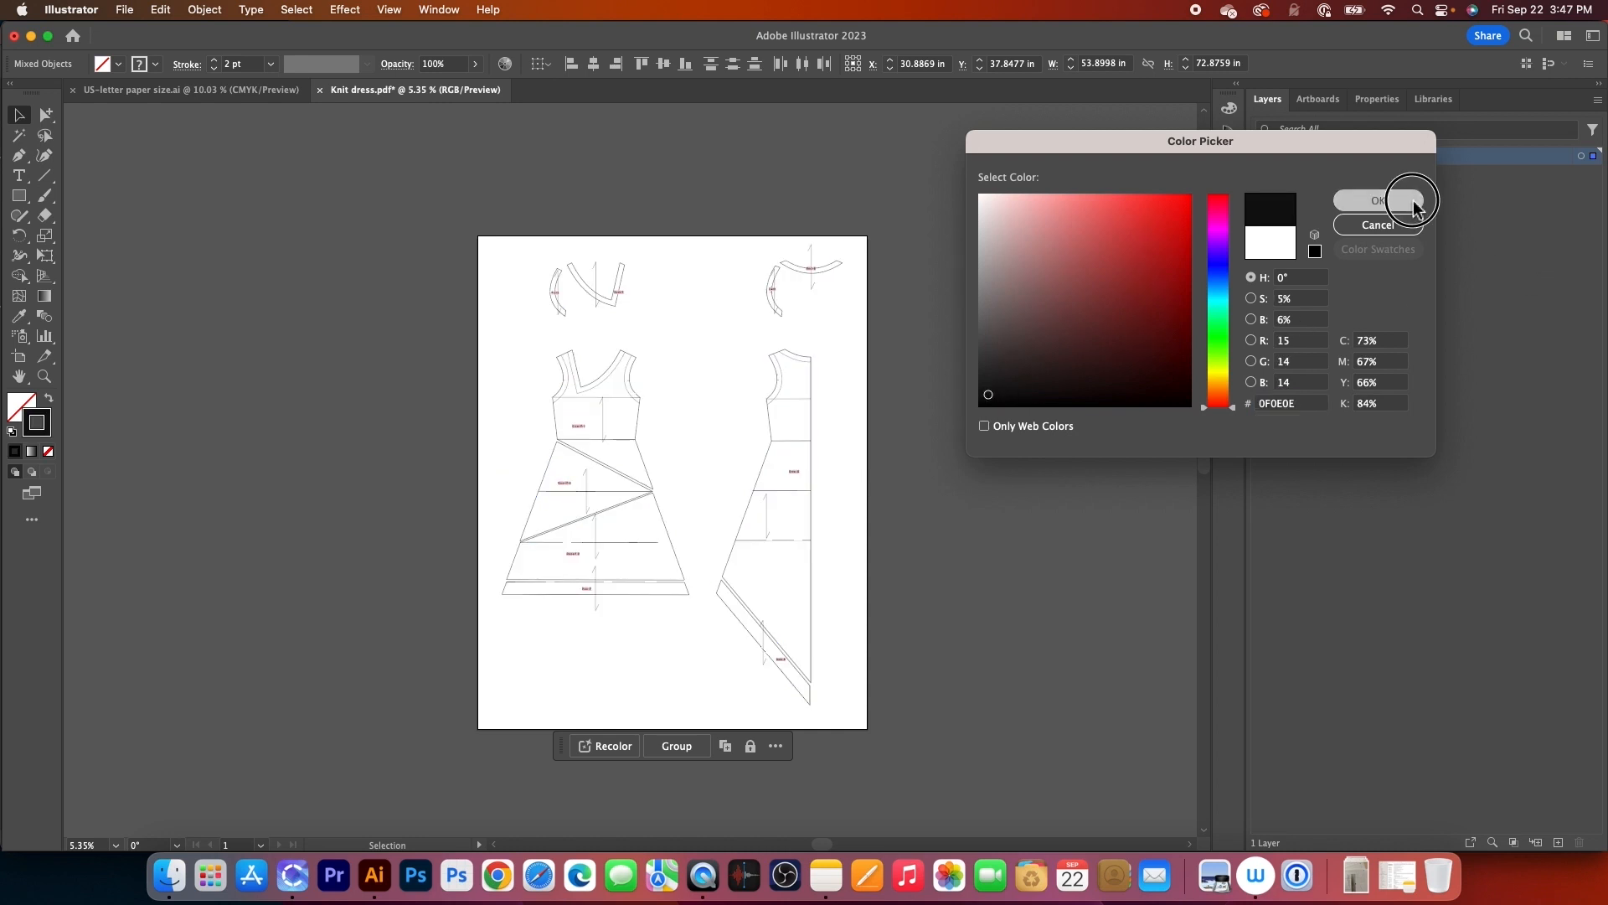
click(1382, 201)
click(931, 339)
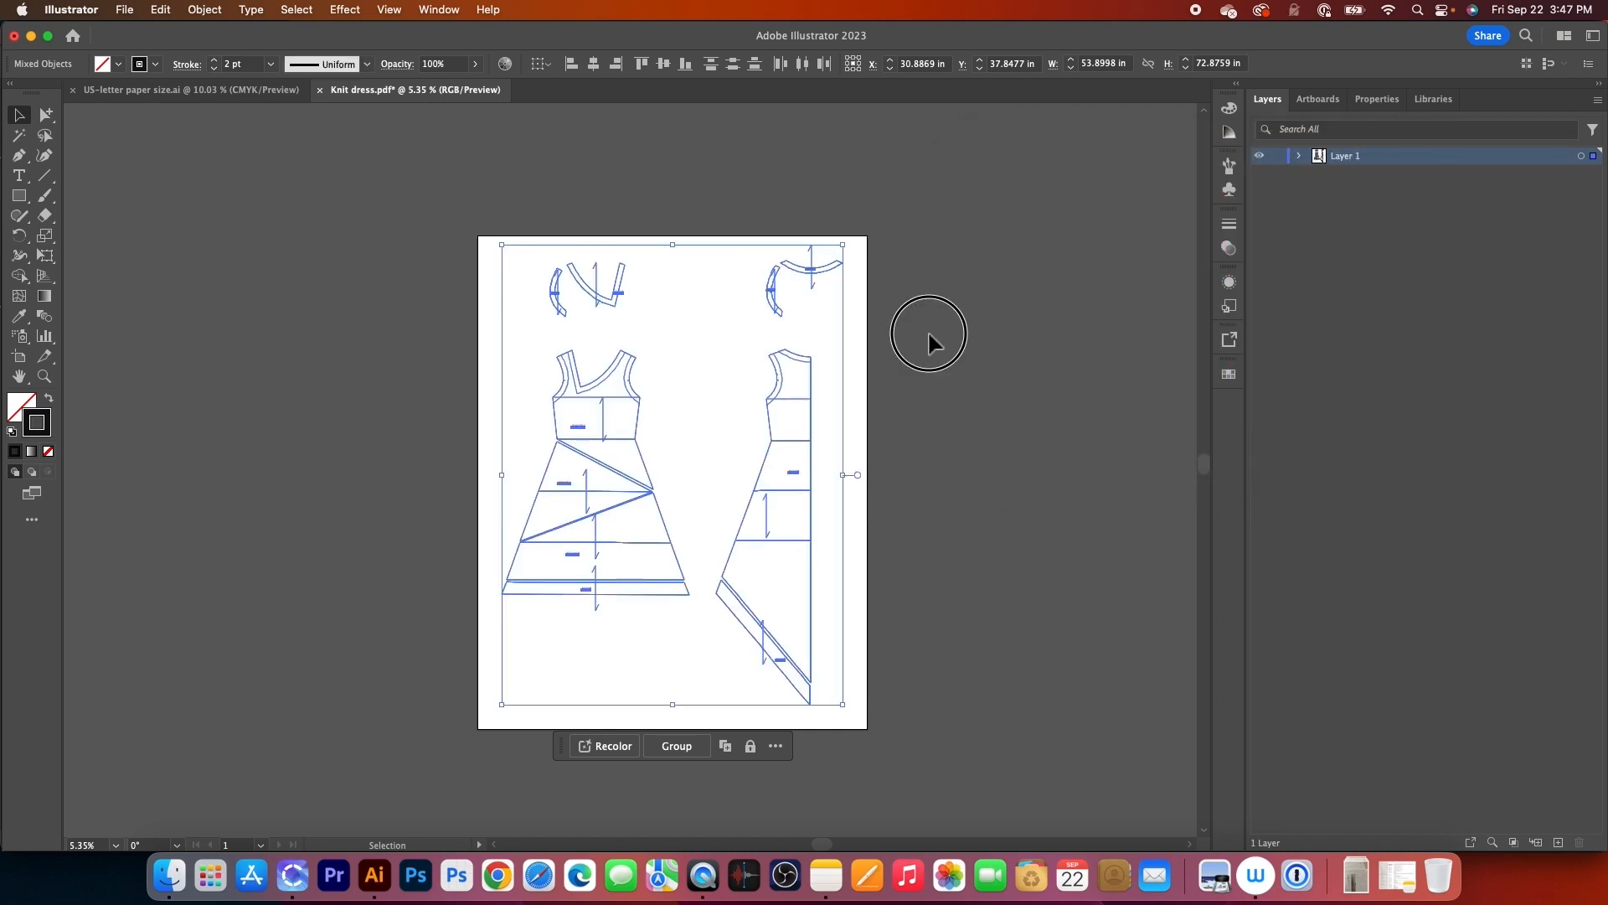
Group the front armhole binding and the Neck-F binding, each as its own separate piece
click(46, 379)
drag(573, 298, 815, 348)
key(v)
drag(423, 258, 568, 389)
click(536, 411)
drag(630, 145, 767, 344)
click(667, 376)
Group all parts of the Dress-F-1 bodice and move it up, clear of the skirt pieces
key(super+minus)
drag(419, 199, 719, 471)
click(203, 10)
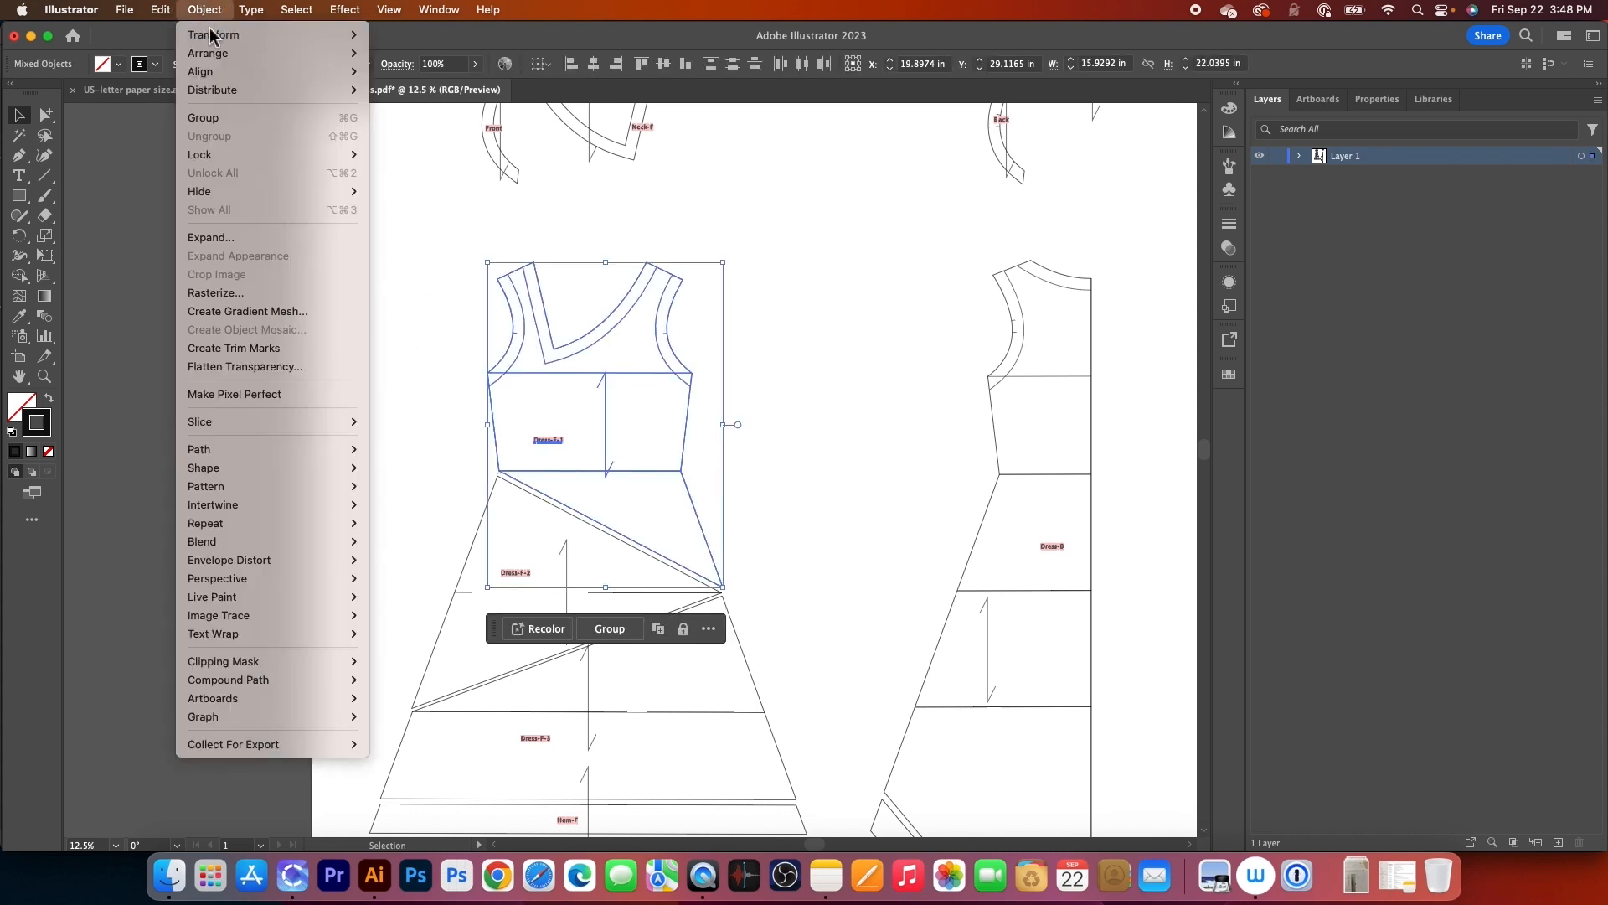
click(239, 118)
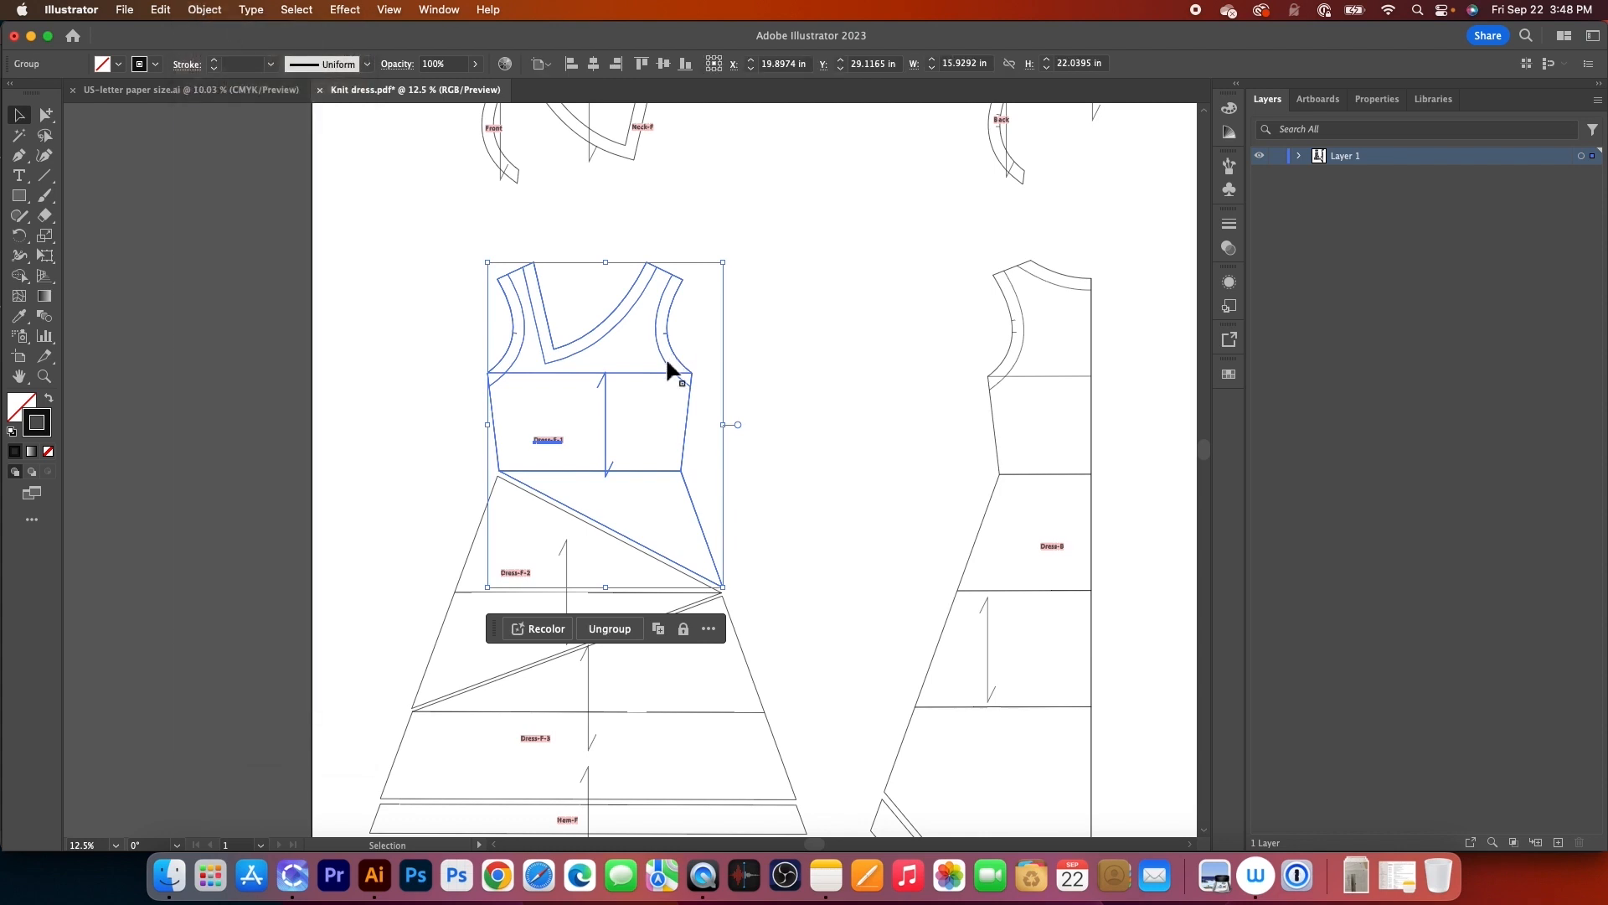
drag(668, 360, 658, 277)
click(824, 455)
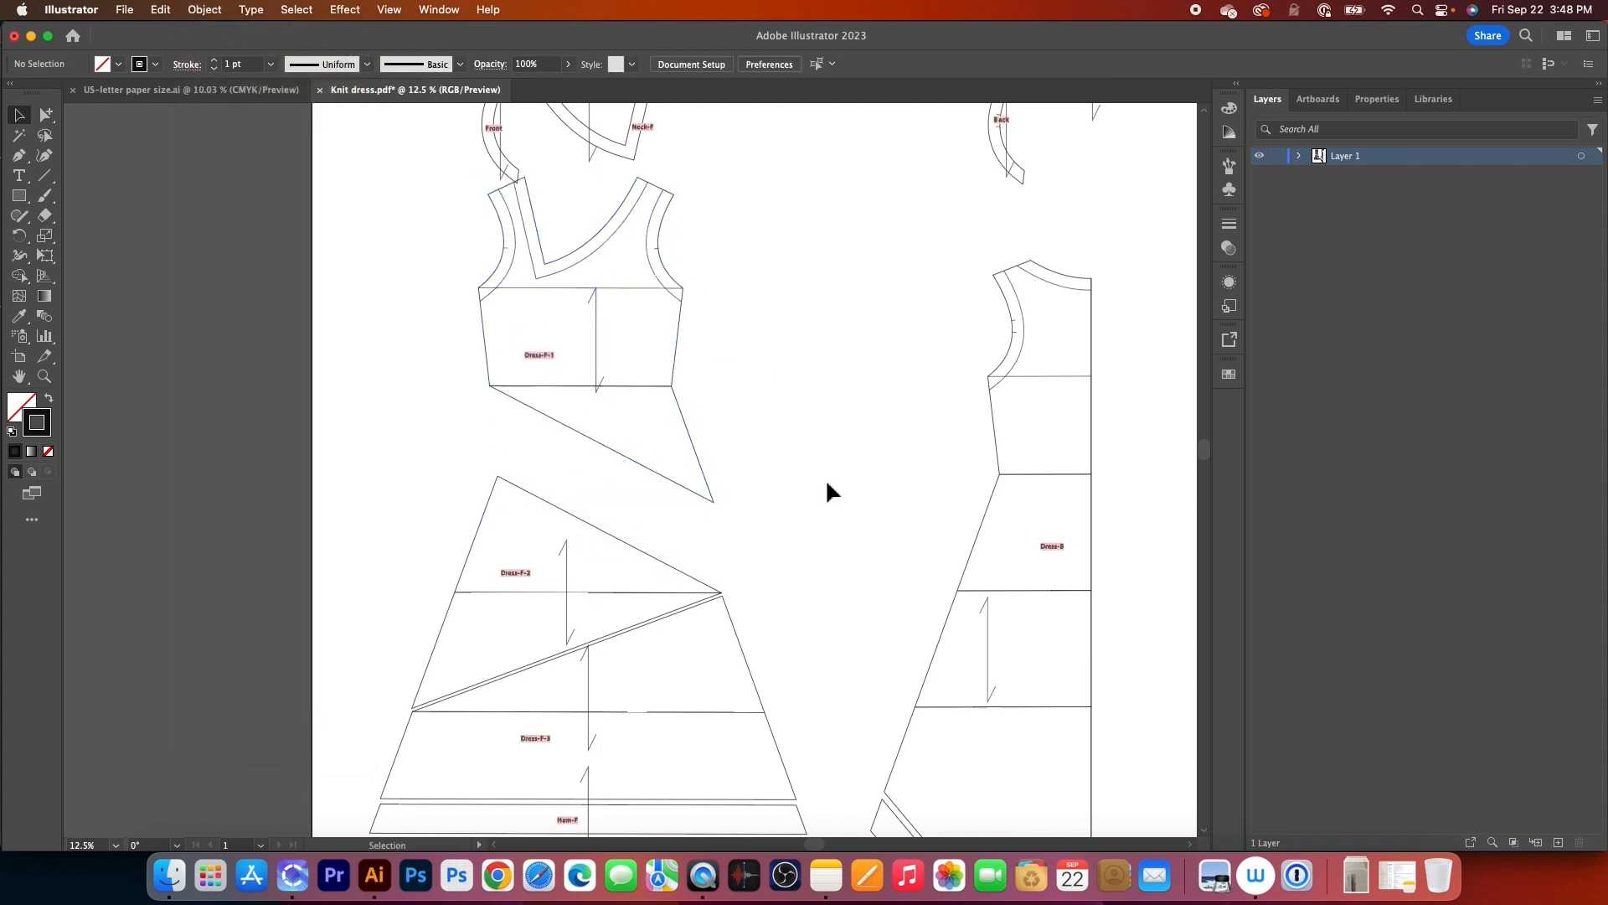
Group all parts of the Dress-F-2 piece and move it up toward the bodice
drag(353, 485, 621, 620)
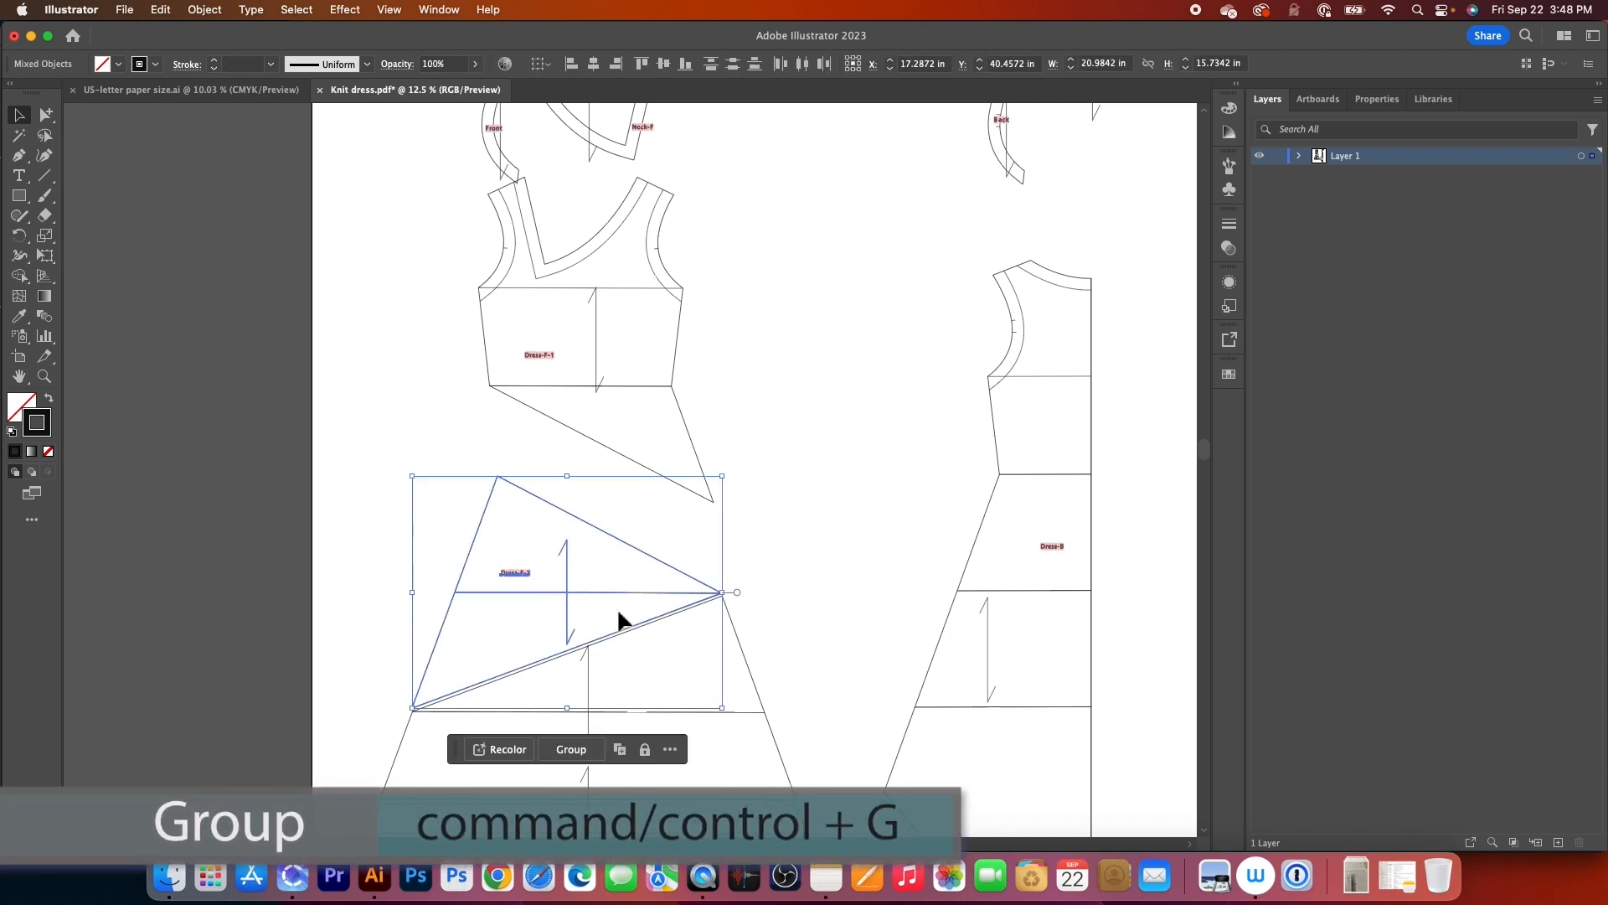
key(super+g)
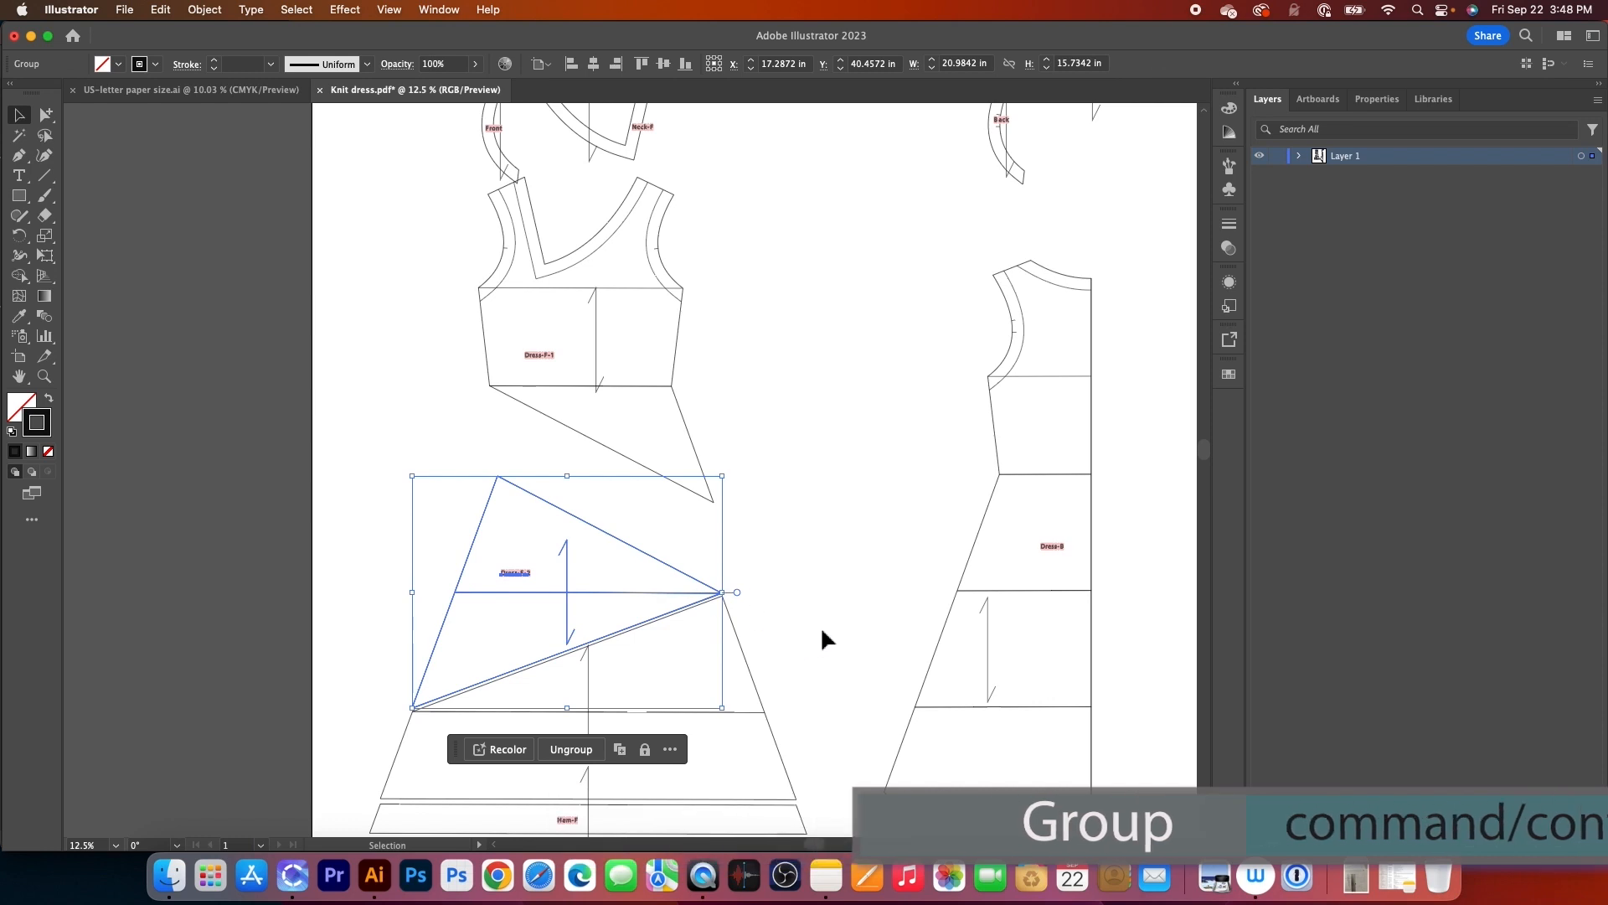
drag(654, 559, 649, 472)
Group the Dress-F-3 piece, front hem band, back armhole binding and Neck-B binding as separate pieces
scroll(817, 553, down, 5)
click(848, 335)
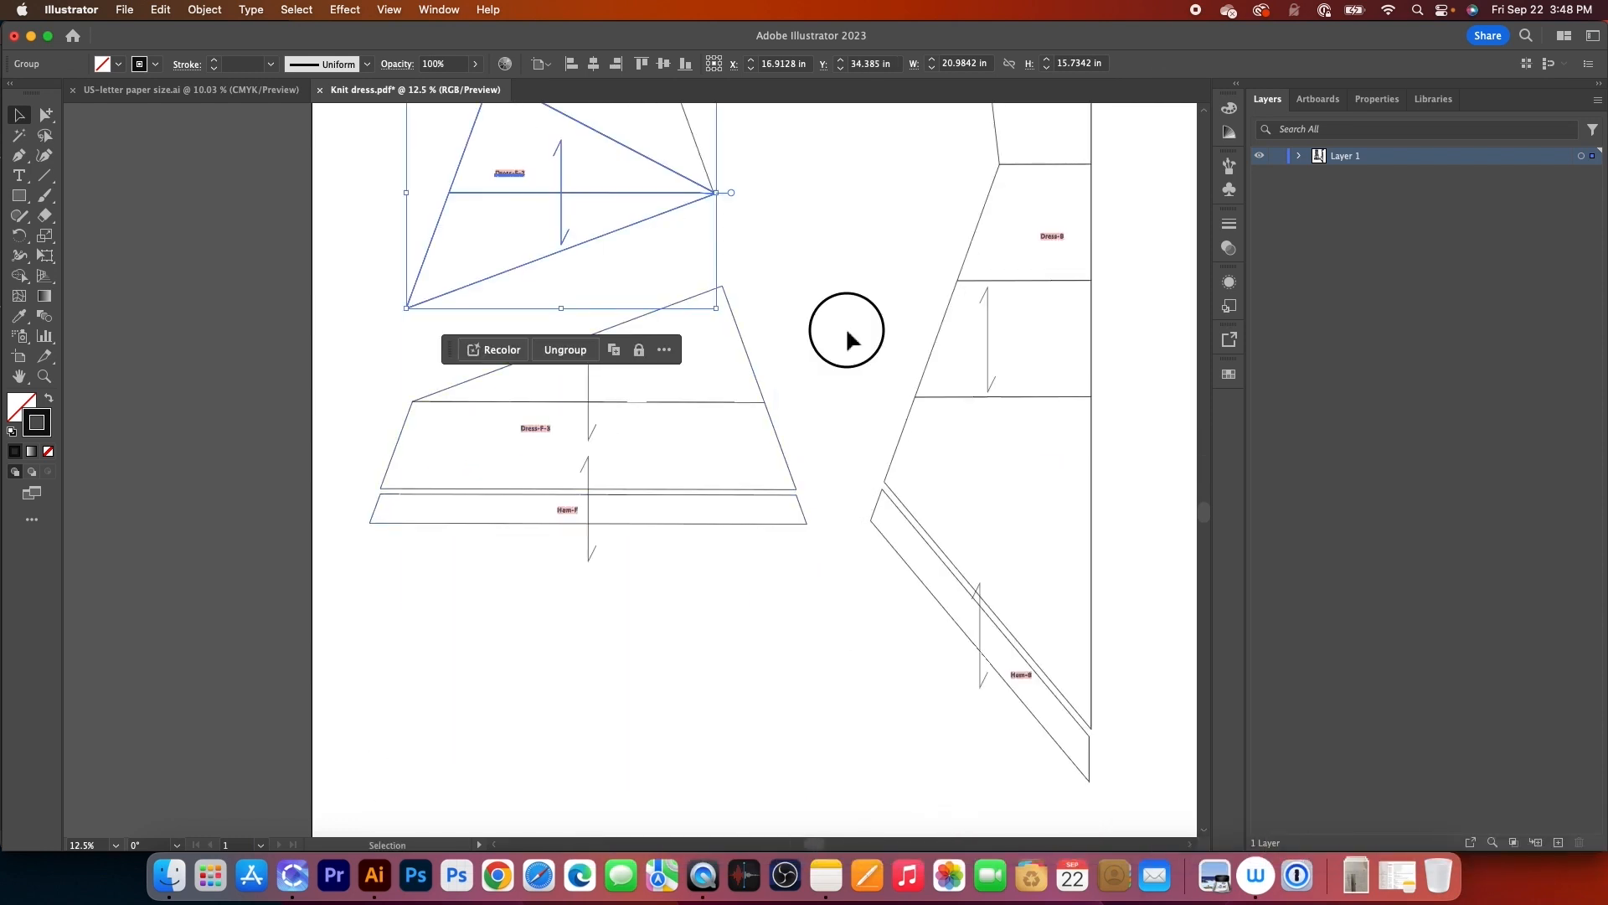
drag(355, 347, 796, 442)
scroll(794, 444, up, 8)
scroll(794, 444, right, 4)
click(771, 391)
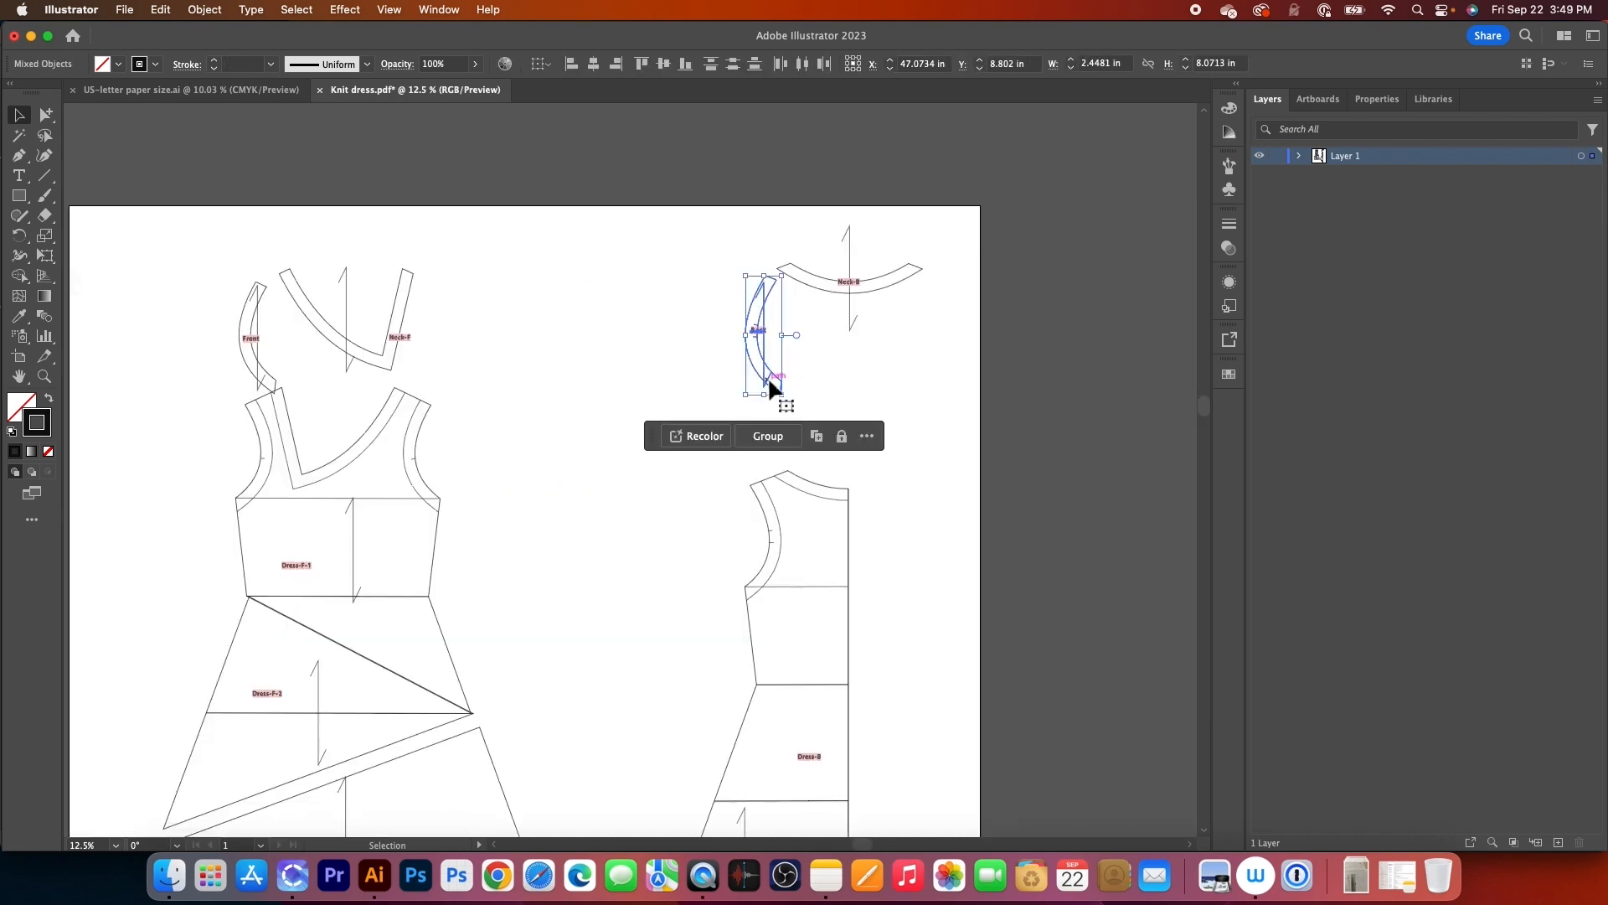
click(903, 320)
Group the Dress-B piece and the back hem band separately, moving them apart from each other
scroll(904, 523, down, 5)
drag(952, 691, 759, 173)
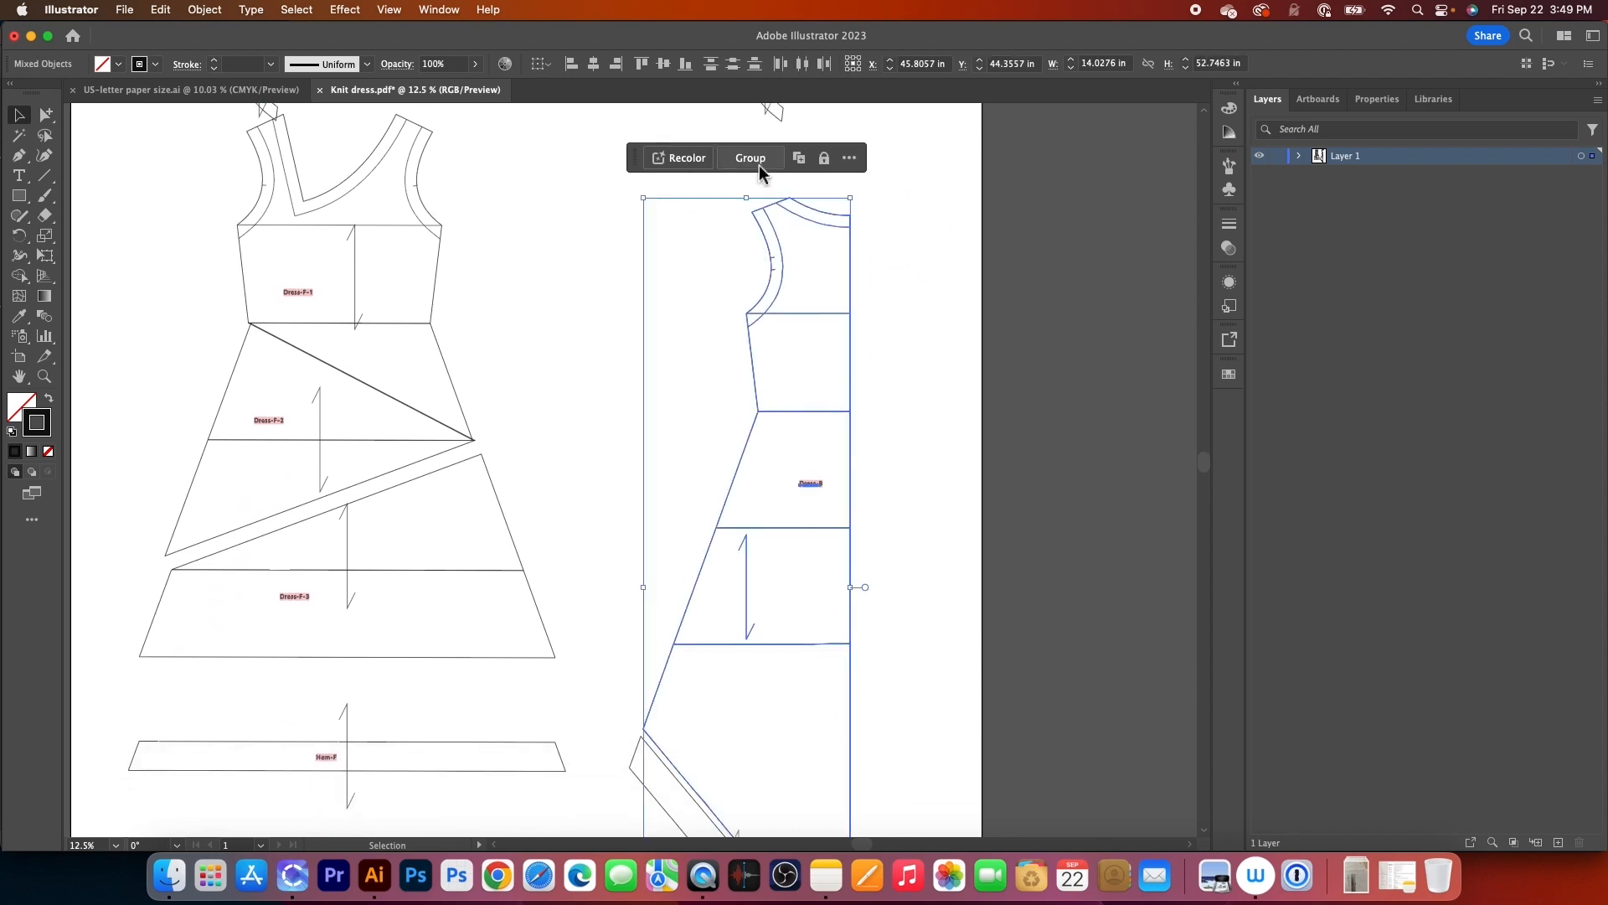
drag(820, 319, 883, 243)
scroll(848, 605, down, 6)
drag(637, 486, 792, 702)
key(super+minus)
key(super+minus)
key(super+minus)
click(681, 808)
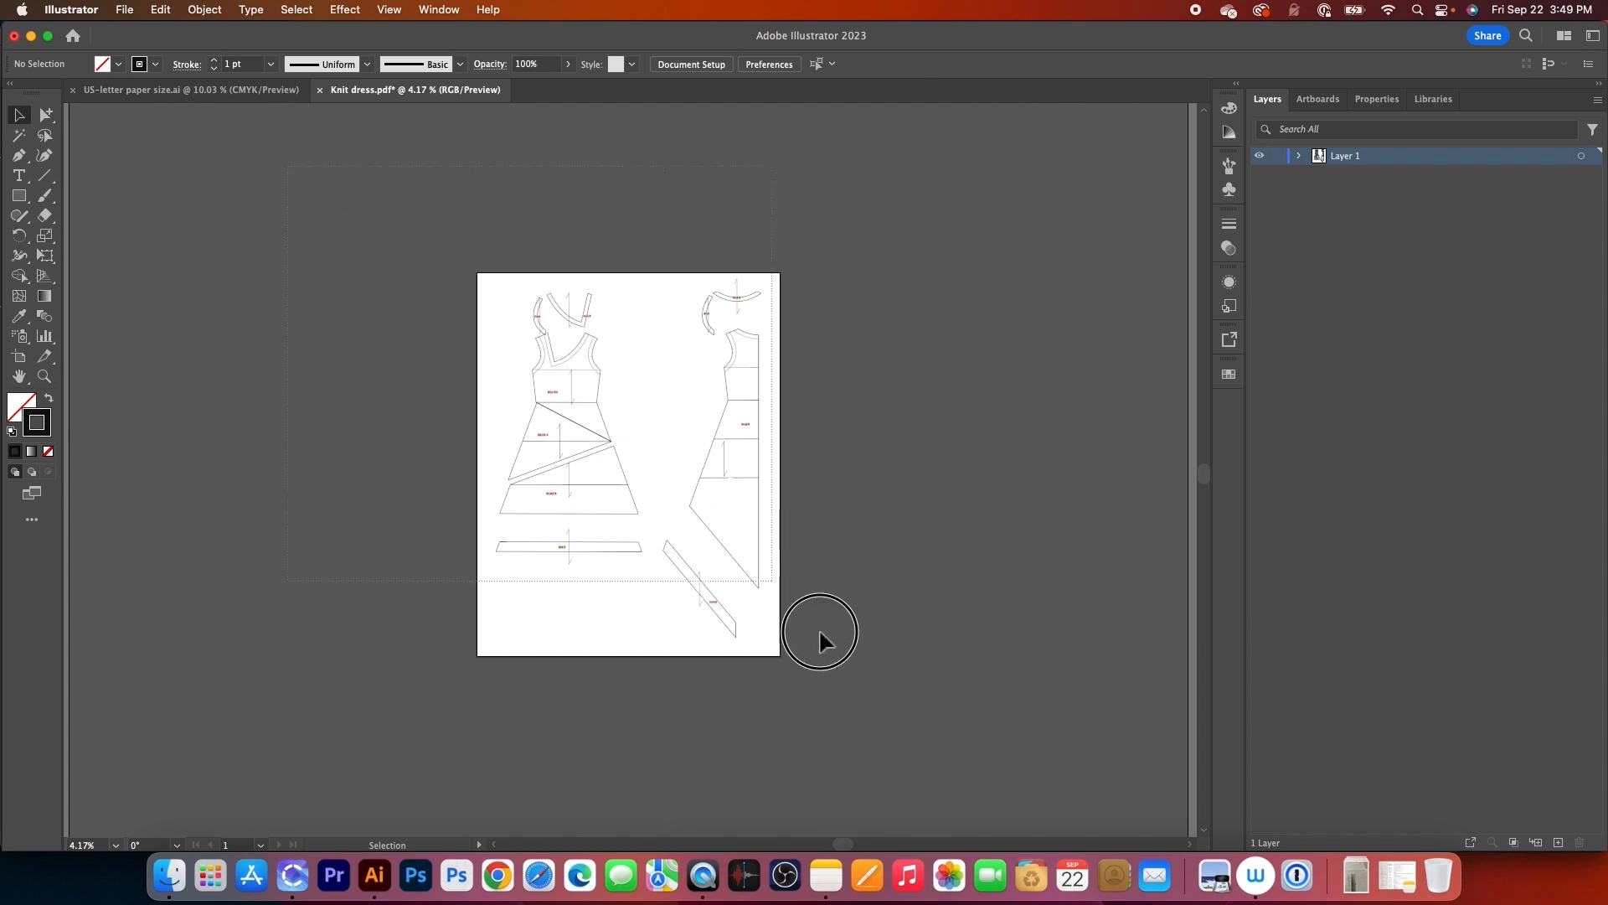
Select all the grouped pattern pieces and bring them into the Patterns layer of the US-letter paper size template
key(super+a)
drag(620, 362, 685, 438)
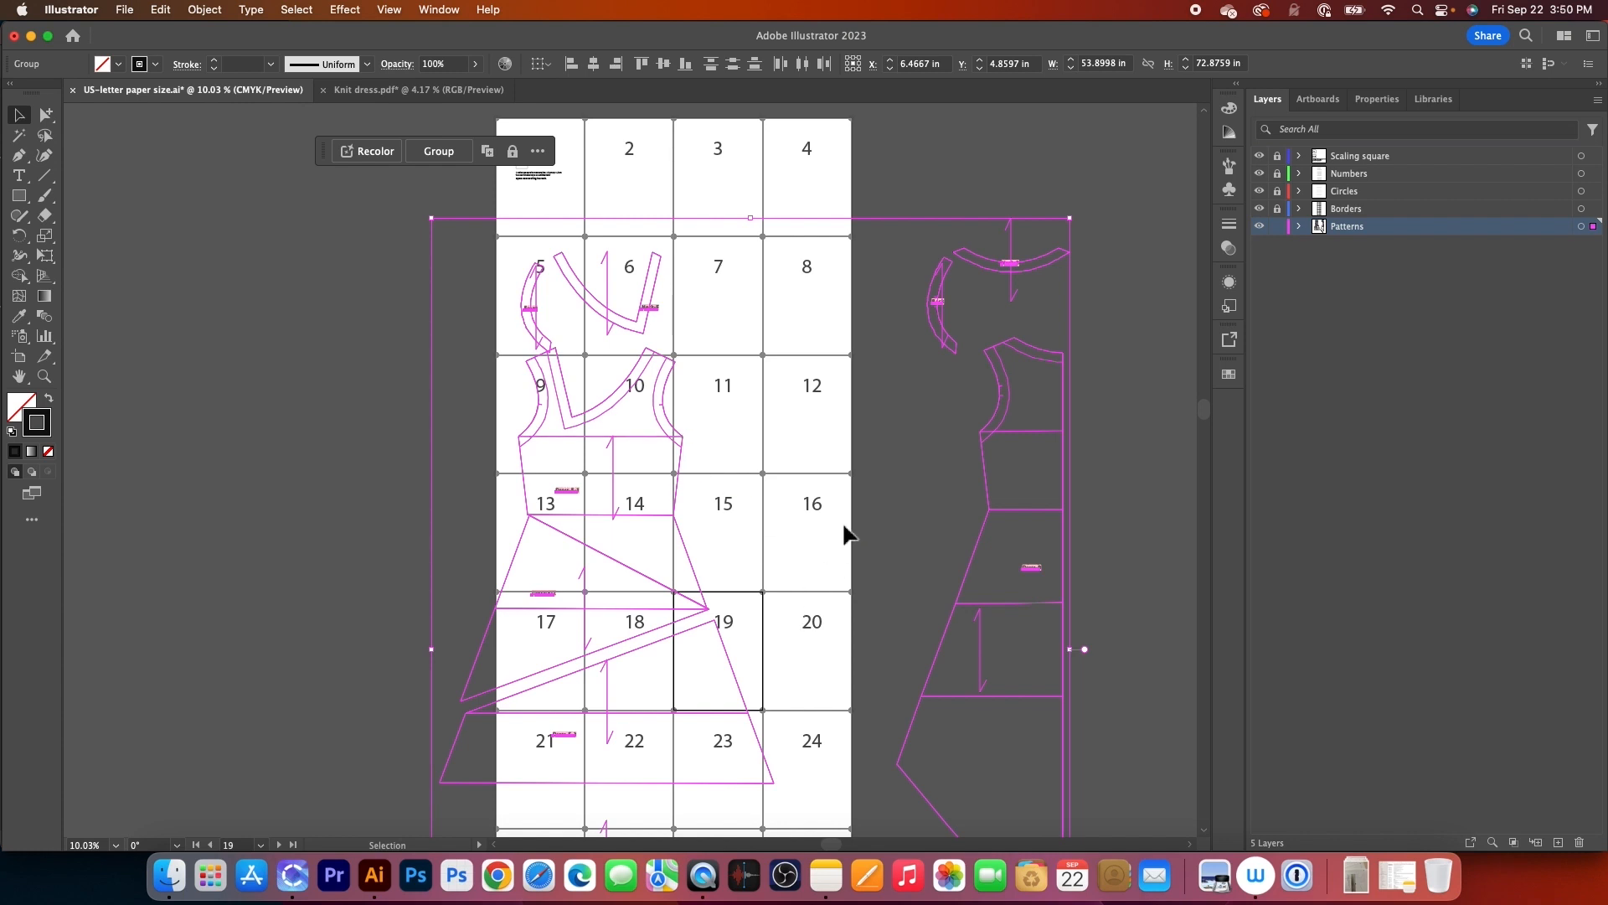
click(893, 488)
Select all the front pattern pieces and move them off the numbered pages into the empty area on the left
scroll(847, 536, down, 3)
scroll(847, 536, right, 2)
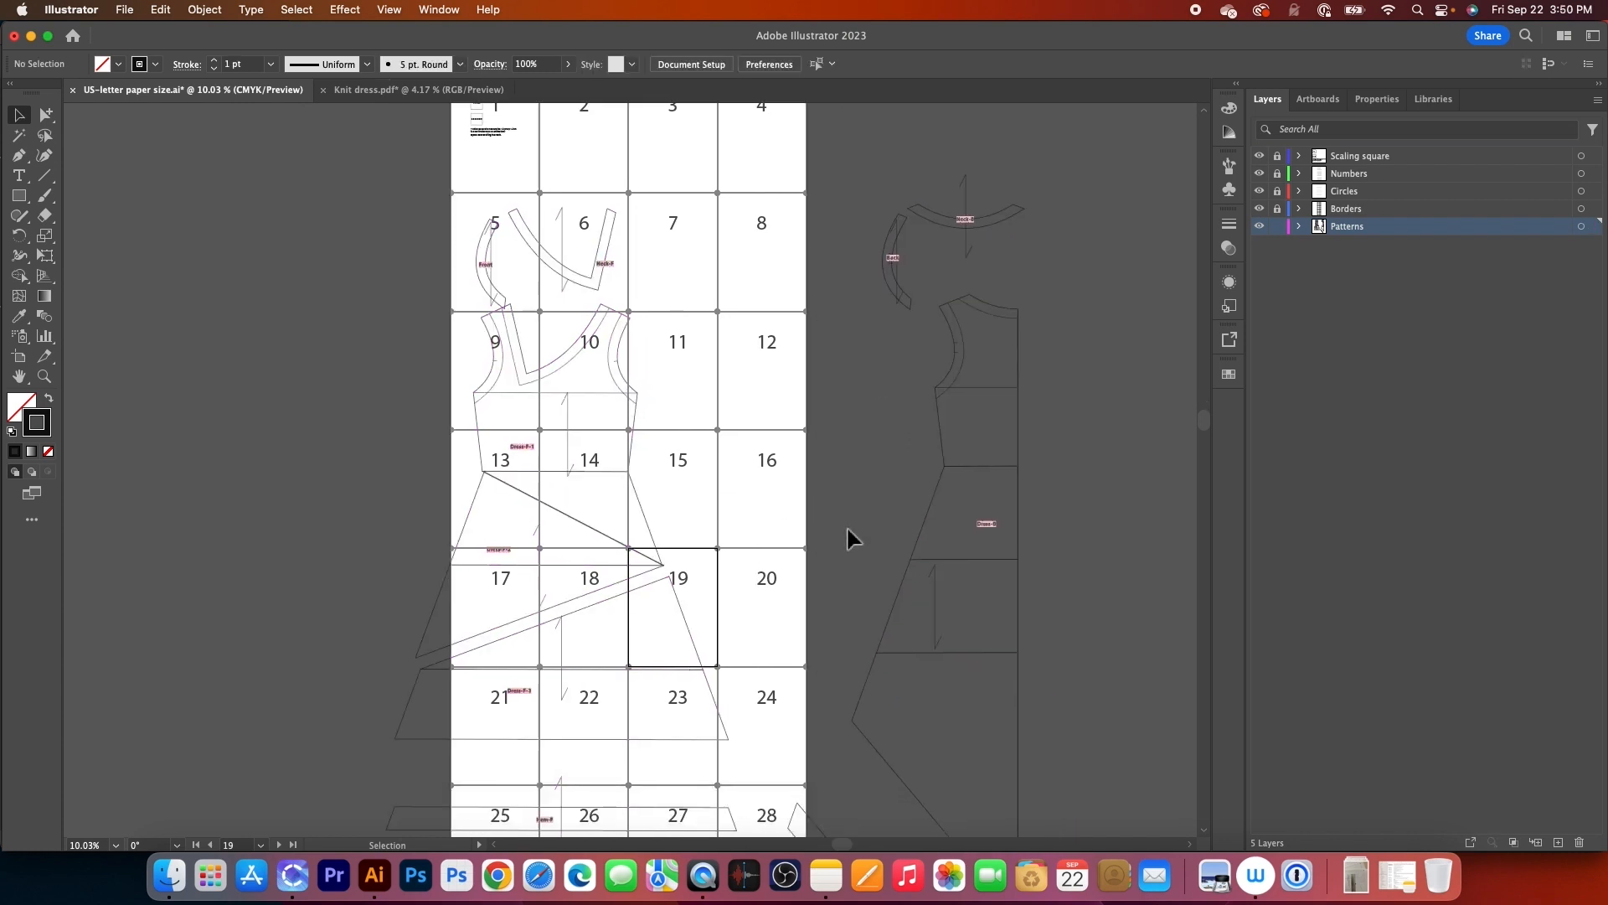
click(771, 818)
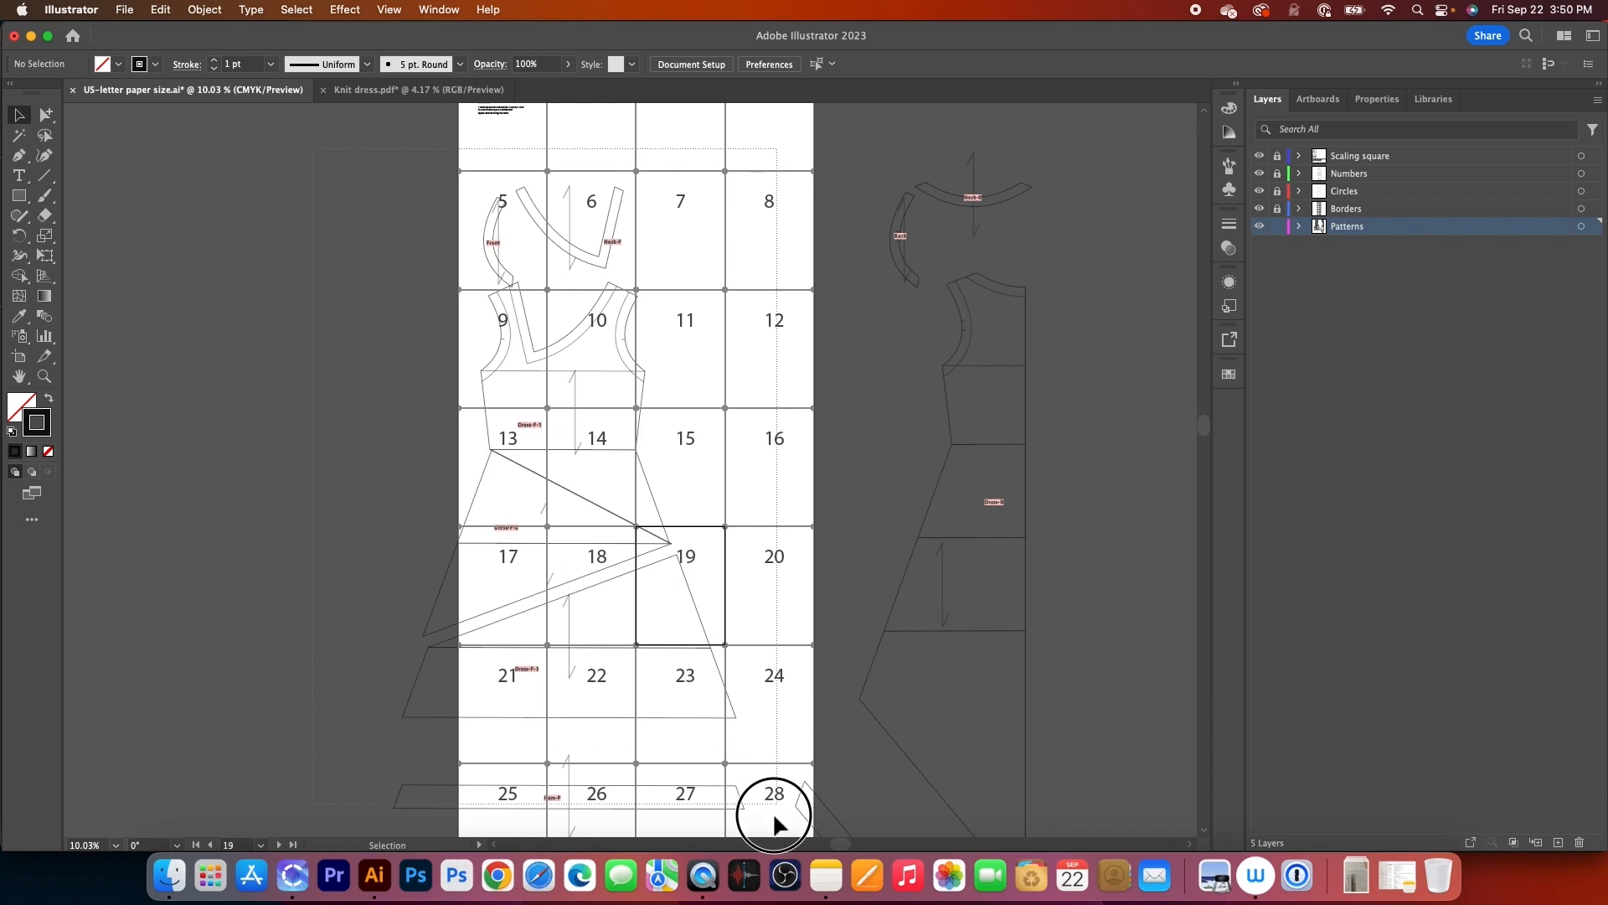
click(660, 457)
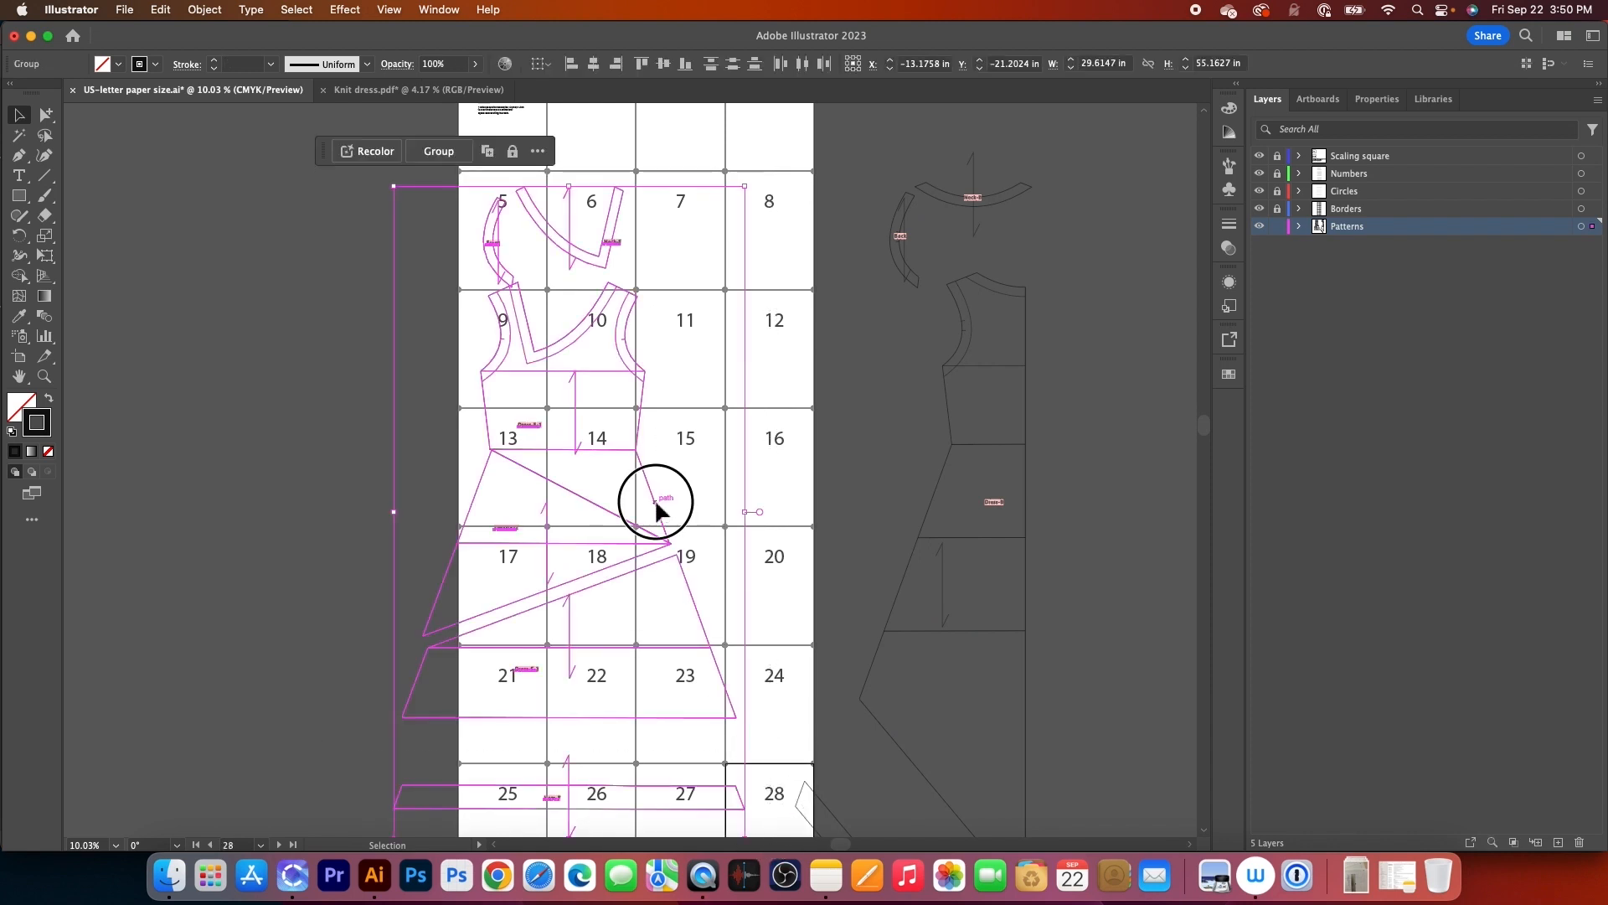
drag(659, 503, 388, 430)
scroll(1031, 538, up, 2)
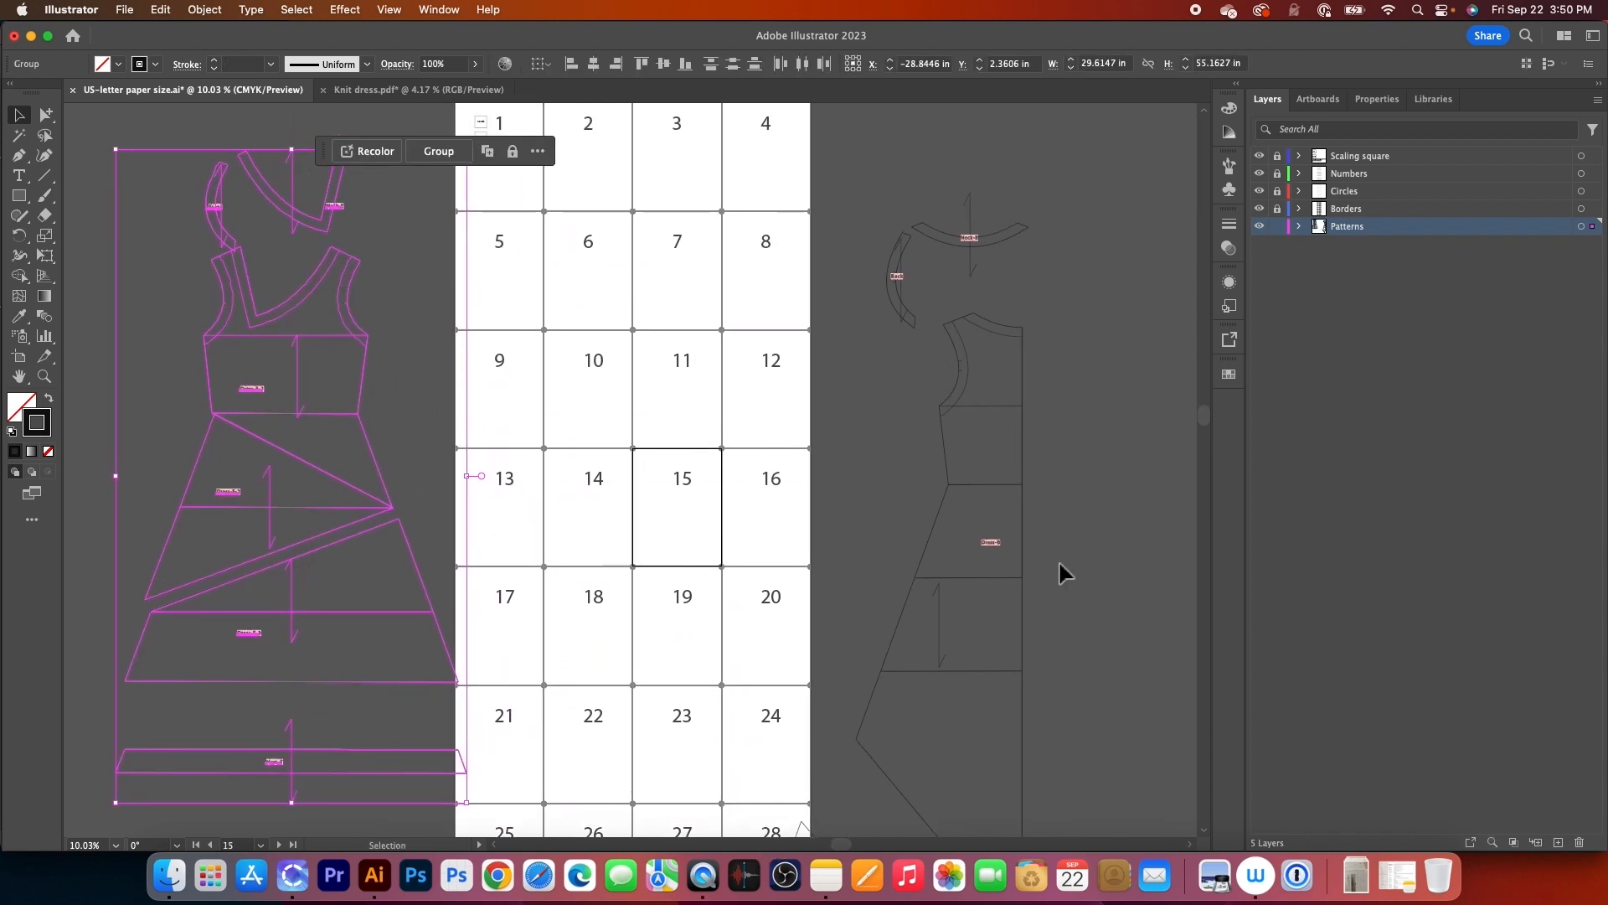
scroll(1034, 649, up, 2)
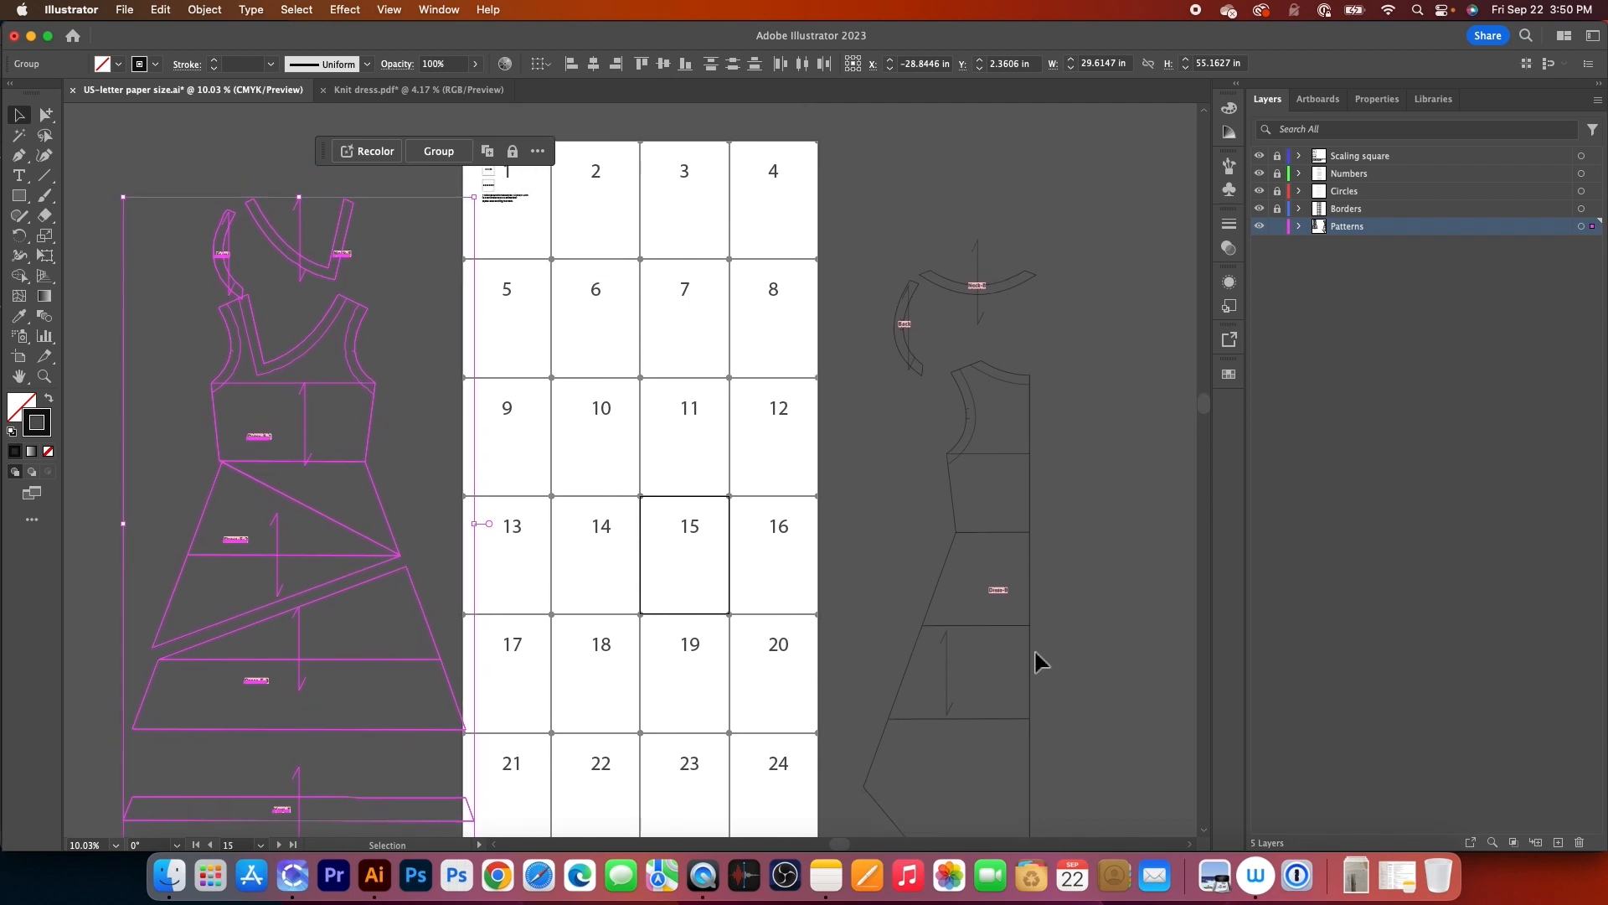
Arrange Dress-B, Dress-F-1, Dress-F-2, Dress-F-3 and the front hem band across pages 1 to 24, rotating Dress-F-2 and the hem to fit
drag(1032, 678, 812, 466)
click(361, 702)
drag(372, 441, 670, 286)
drag(515, 404, 477, 502)
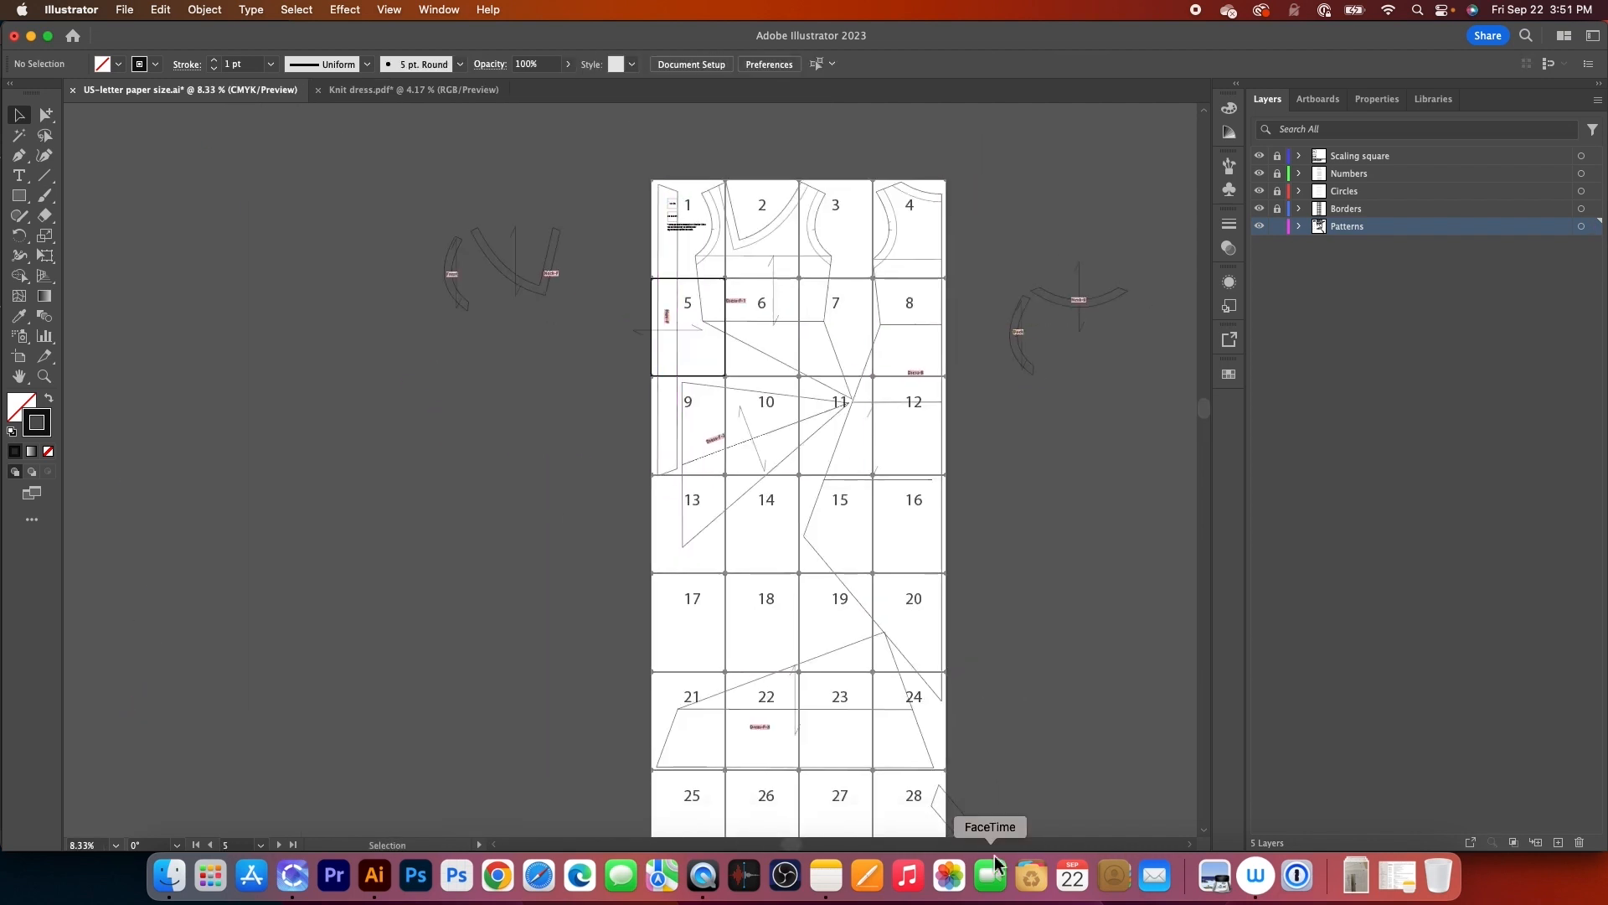
Place the rotated back hem along pages 13 to 21, the armhole bindings on pages 3 and 7, and the neck bindings on pages 14 and 18
drag(945, 808, 668, 637)
drag(1110, 297, 786, 547)
drag(1018, 331, 847, 222)
drag(452, 274, 846, 302)
drag(532, 288, 764, 619)
click(1035, 582)
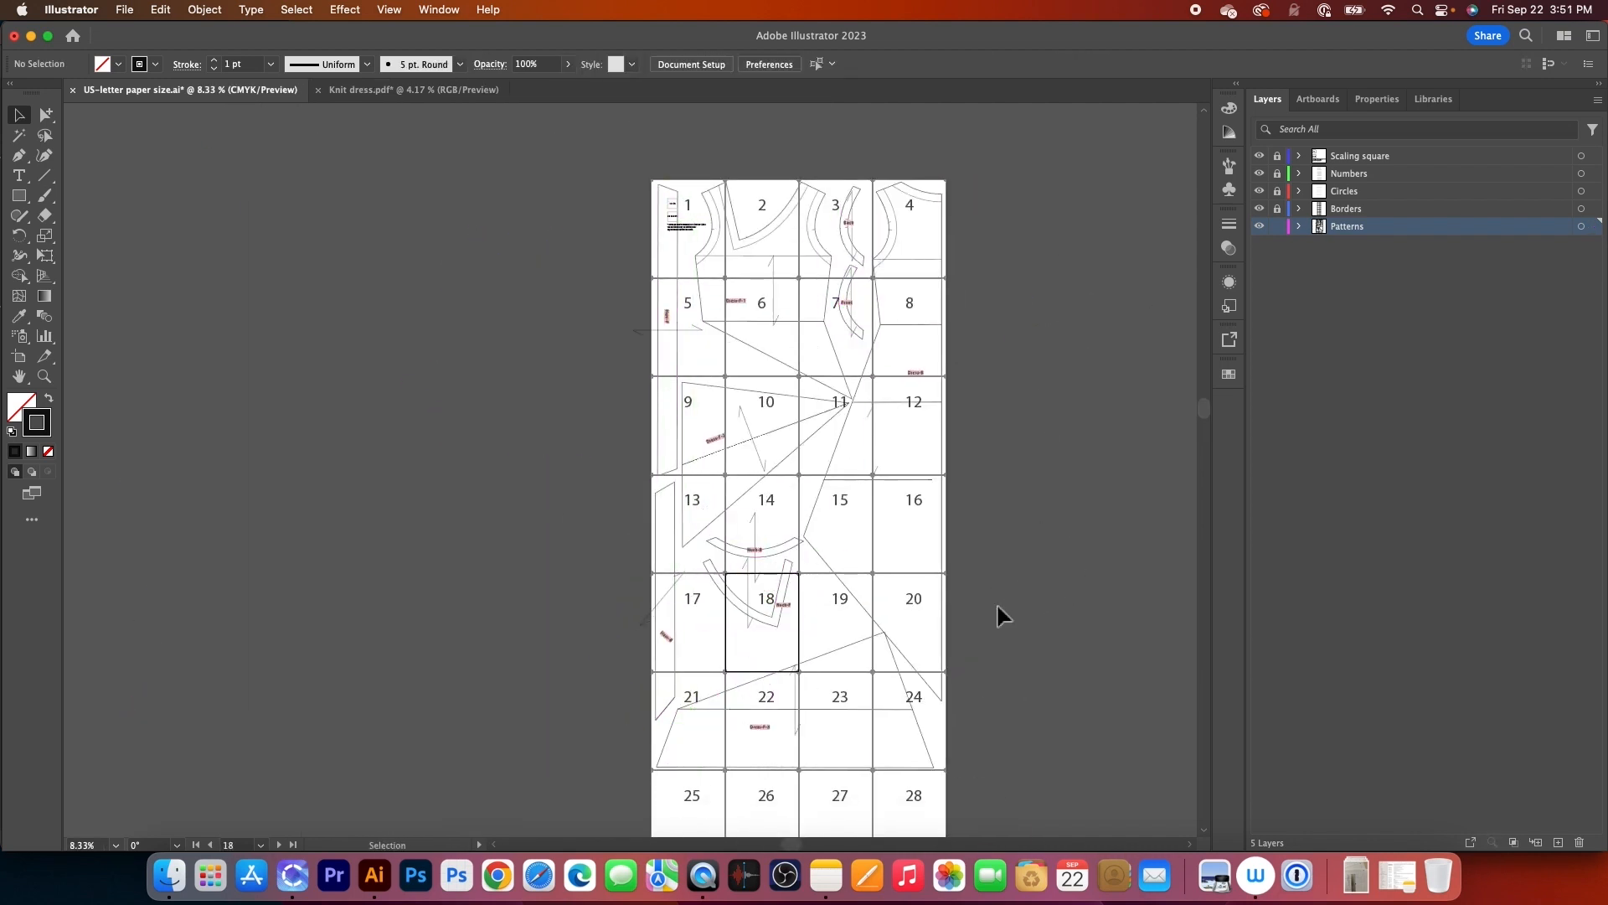
scroll(997, 607, down, 2)
scroll(997, 608, right, 1)
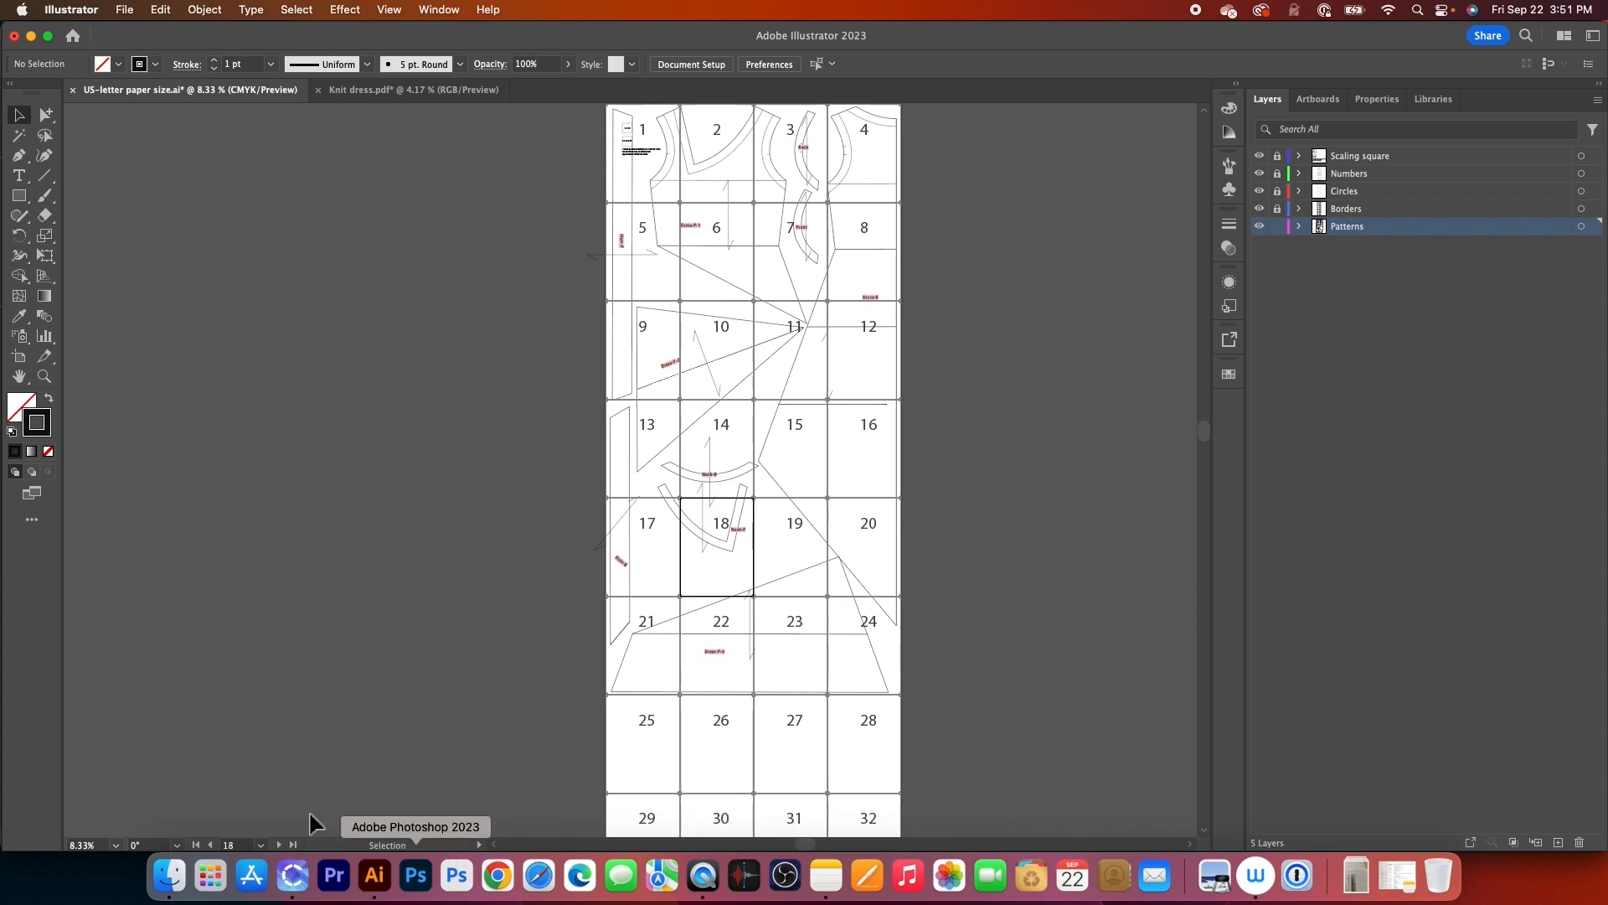
Nudge Dress-F-3 slightly down and Dress-B slightly right to clear their overlap on page 20
click(44, 376)
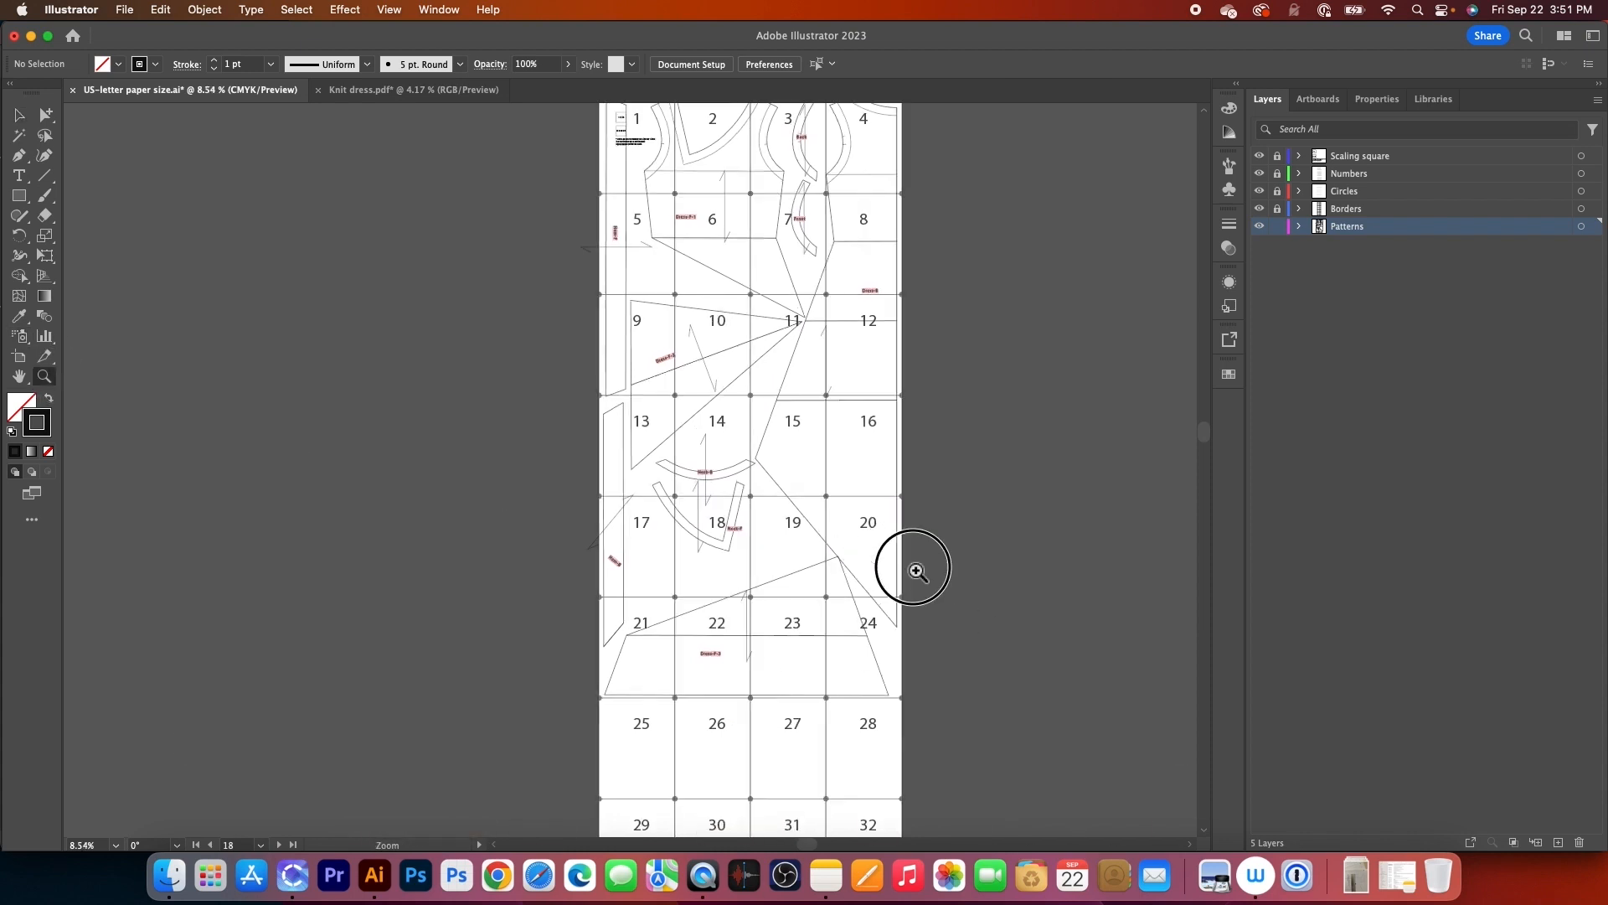
drag(886, 570, 1264, 545)
drag(667, 513, 765, 552)
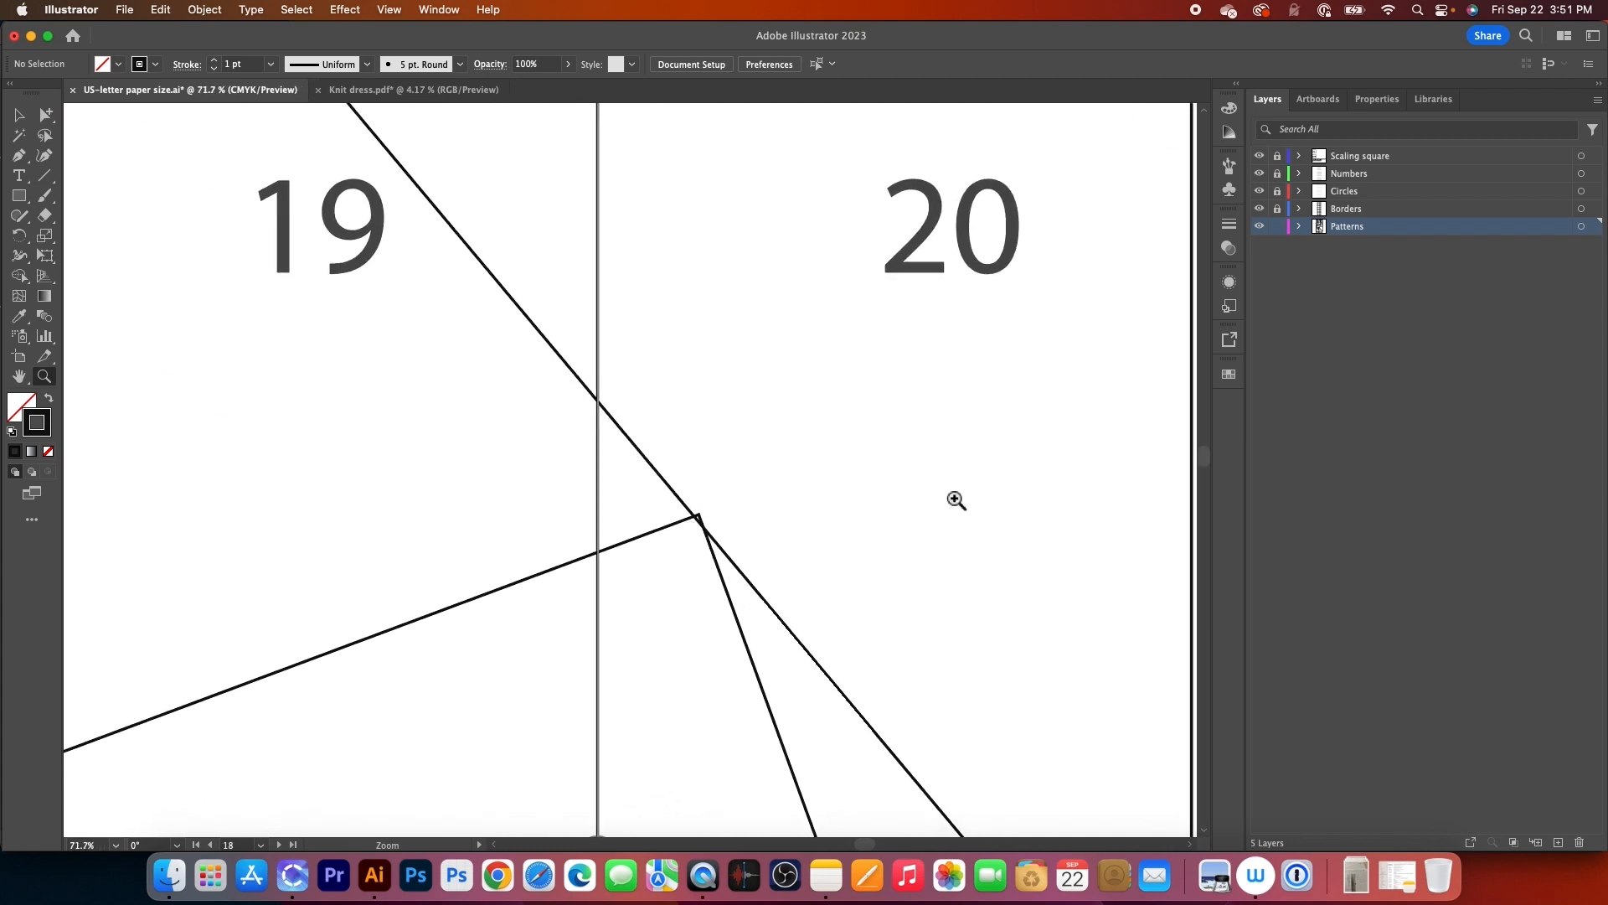
drag(955, 500, 776, 538)
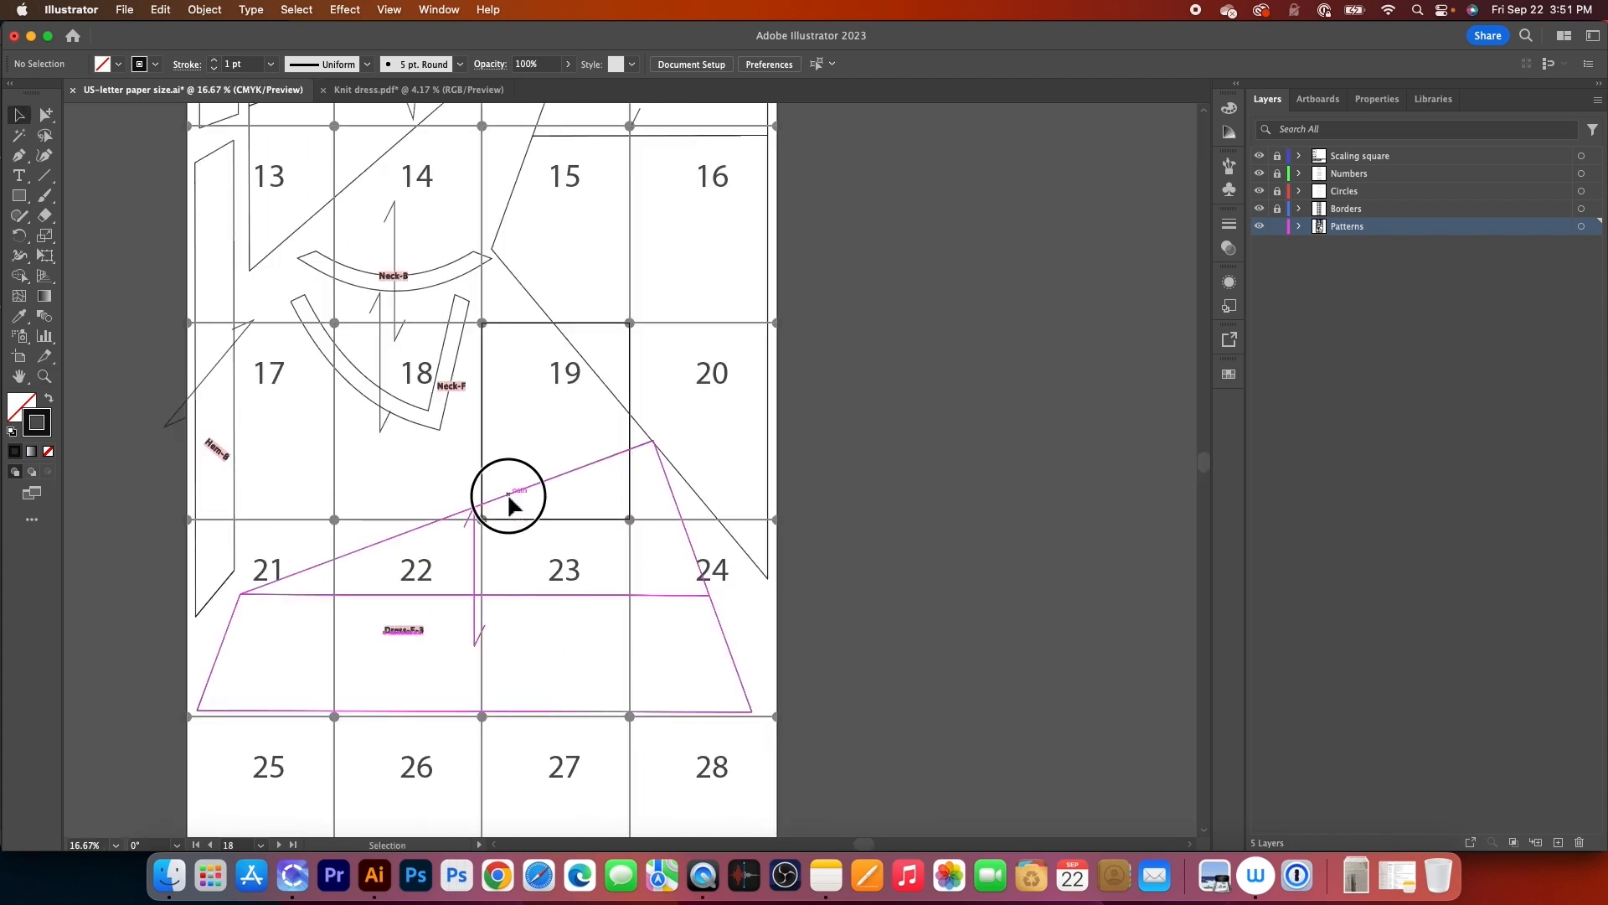
drag(509, 496, 507, 501)
scroll(802, 551, up, 2)
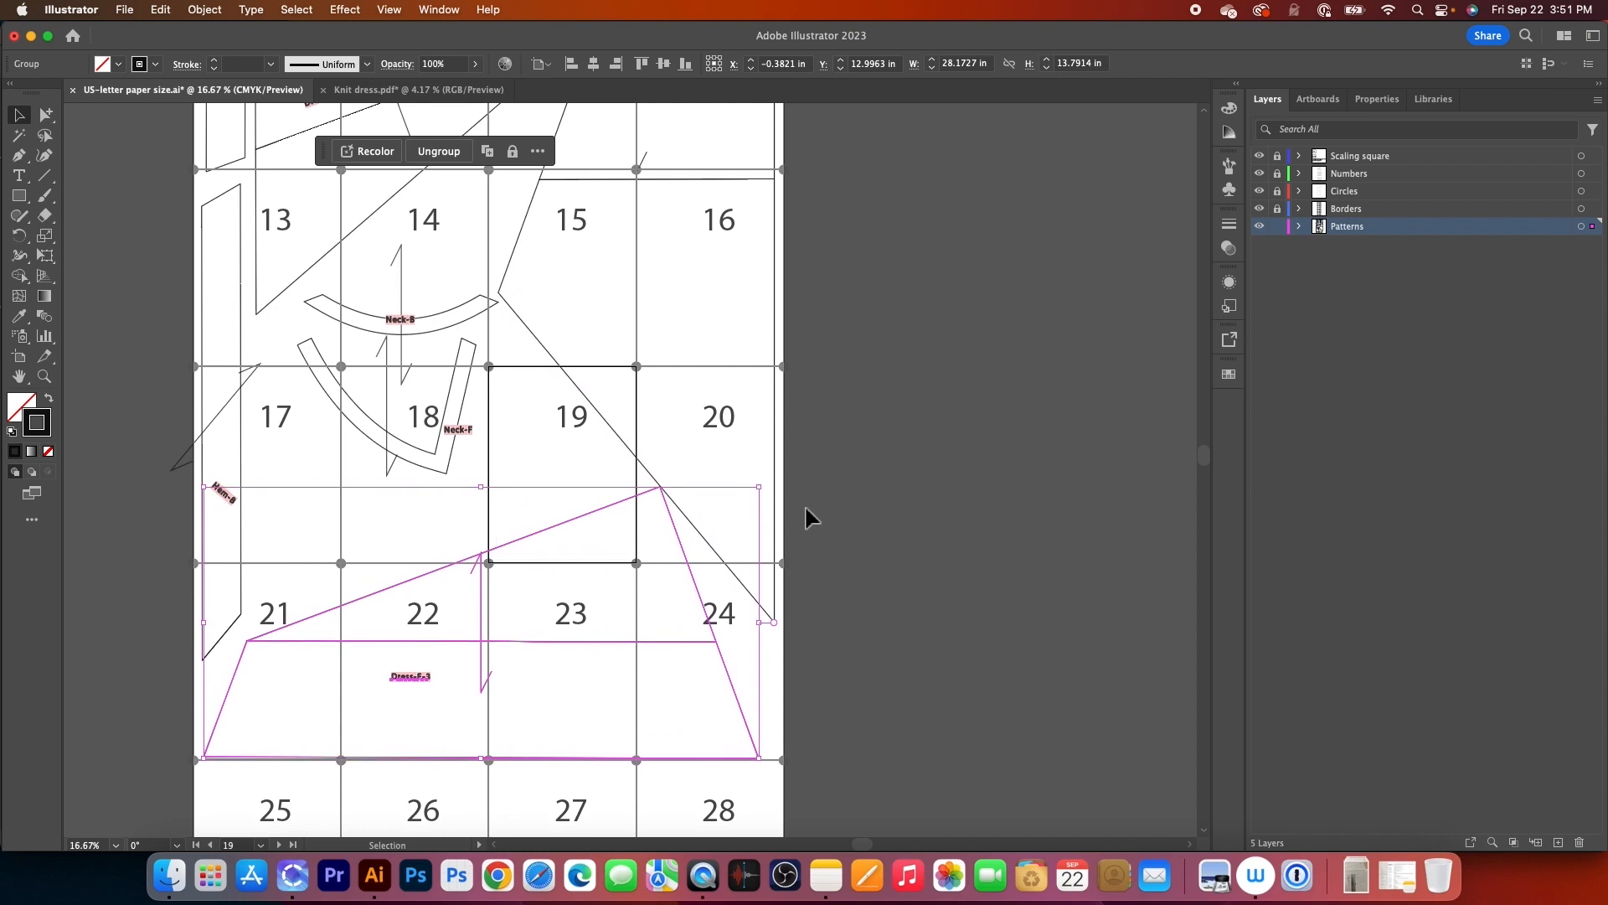
drag(776, 320, 785, 321)
click(846, 640)
key(super+minus)
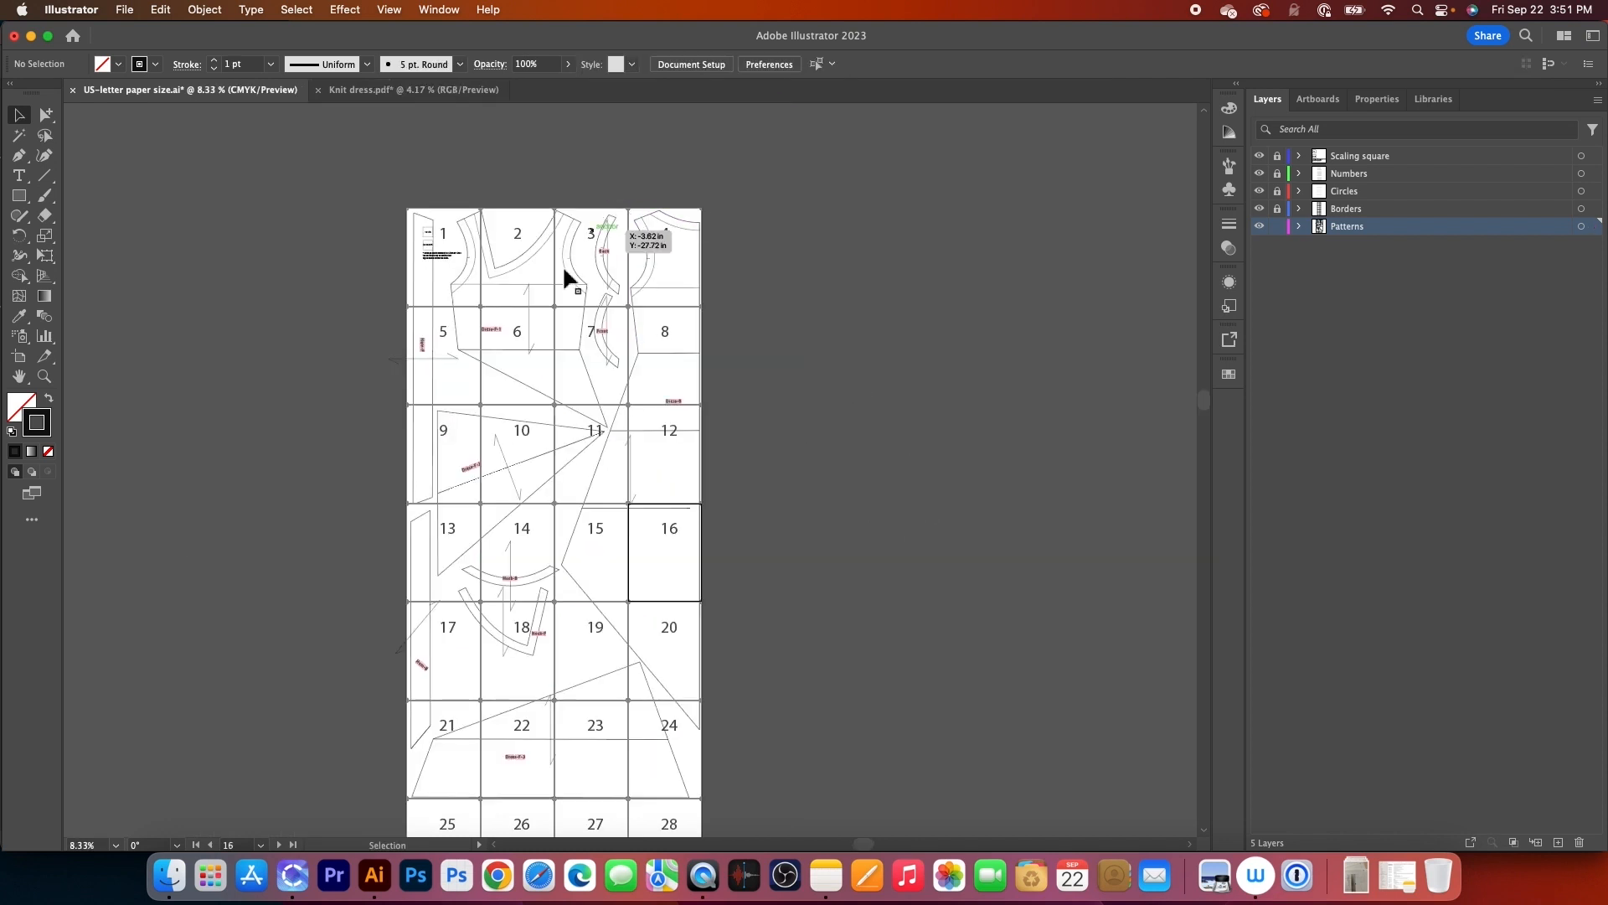
scroll(521, 732, down, 3)
scroll(521, 731, left, 1)
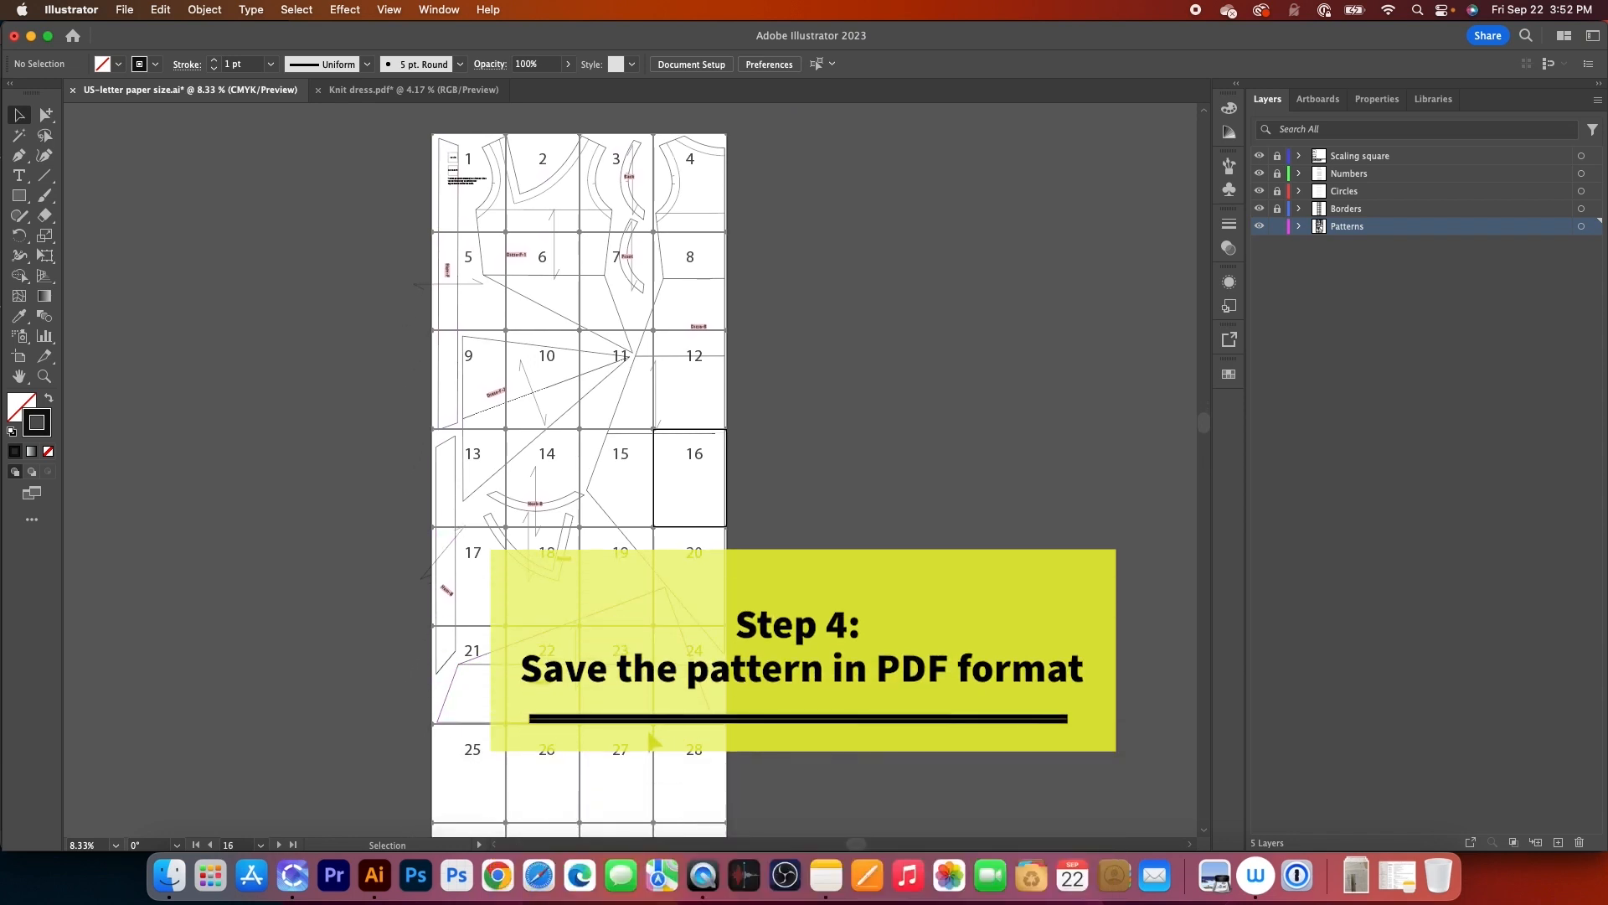
Start saving the document under the name "Knit dress_US-letter paper size" on the Desktop
click(124, 10)
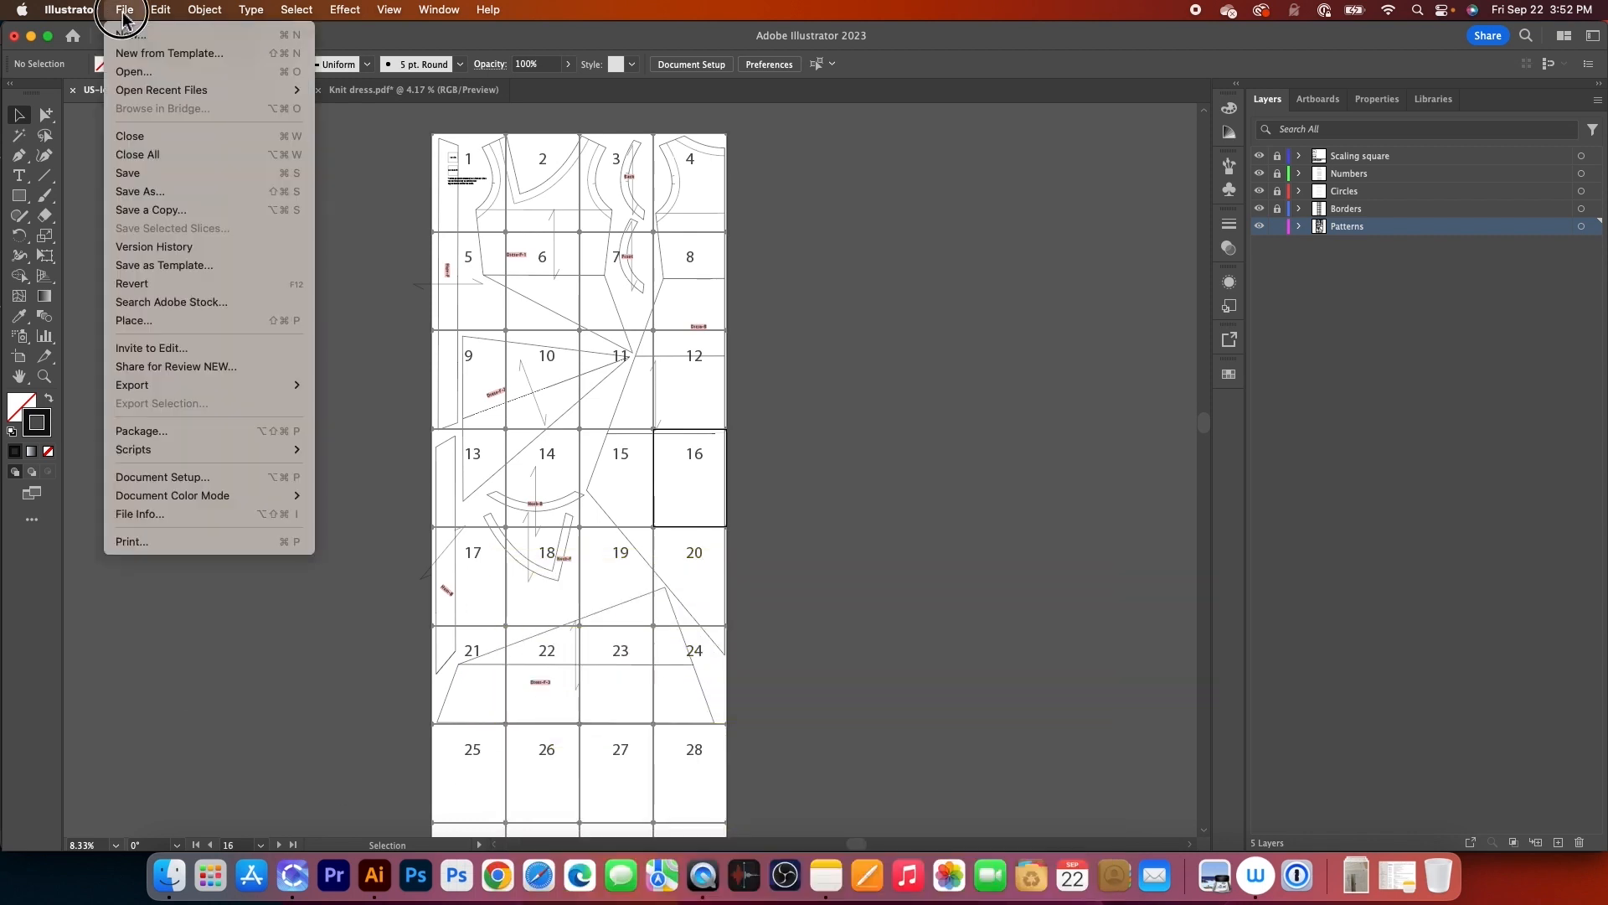
click(159, 192)
click(853, 614)
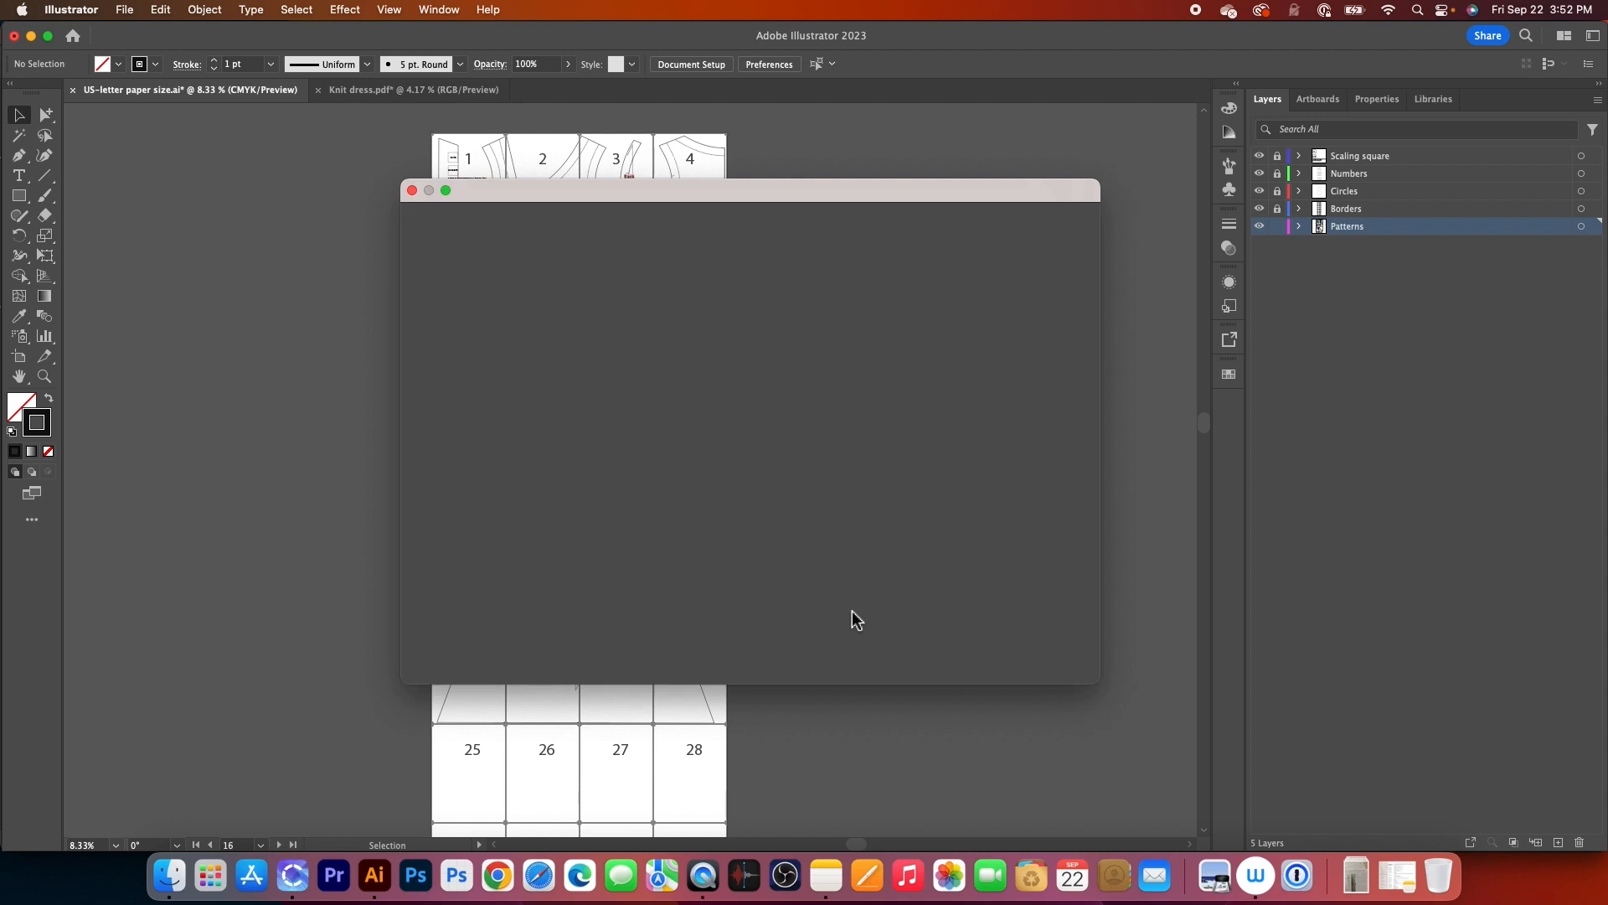
click(778, 128)
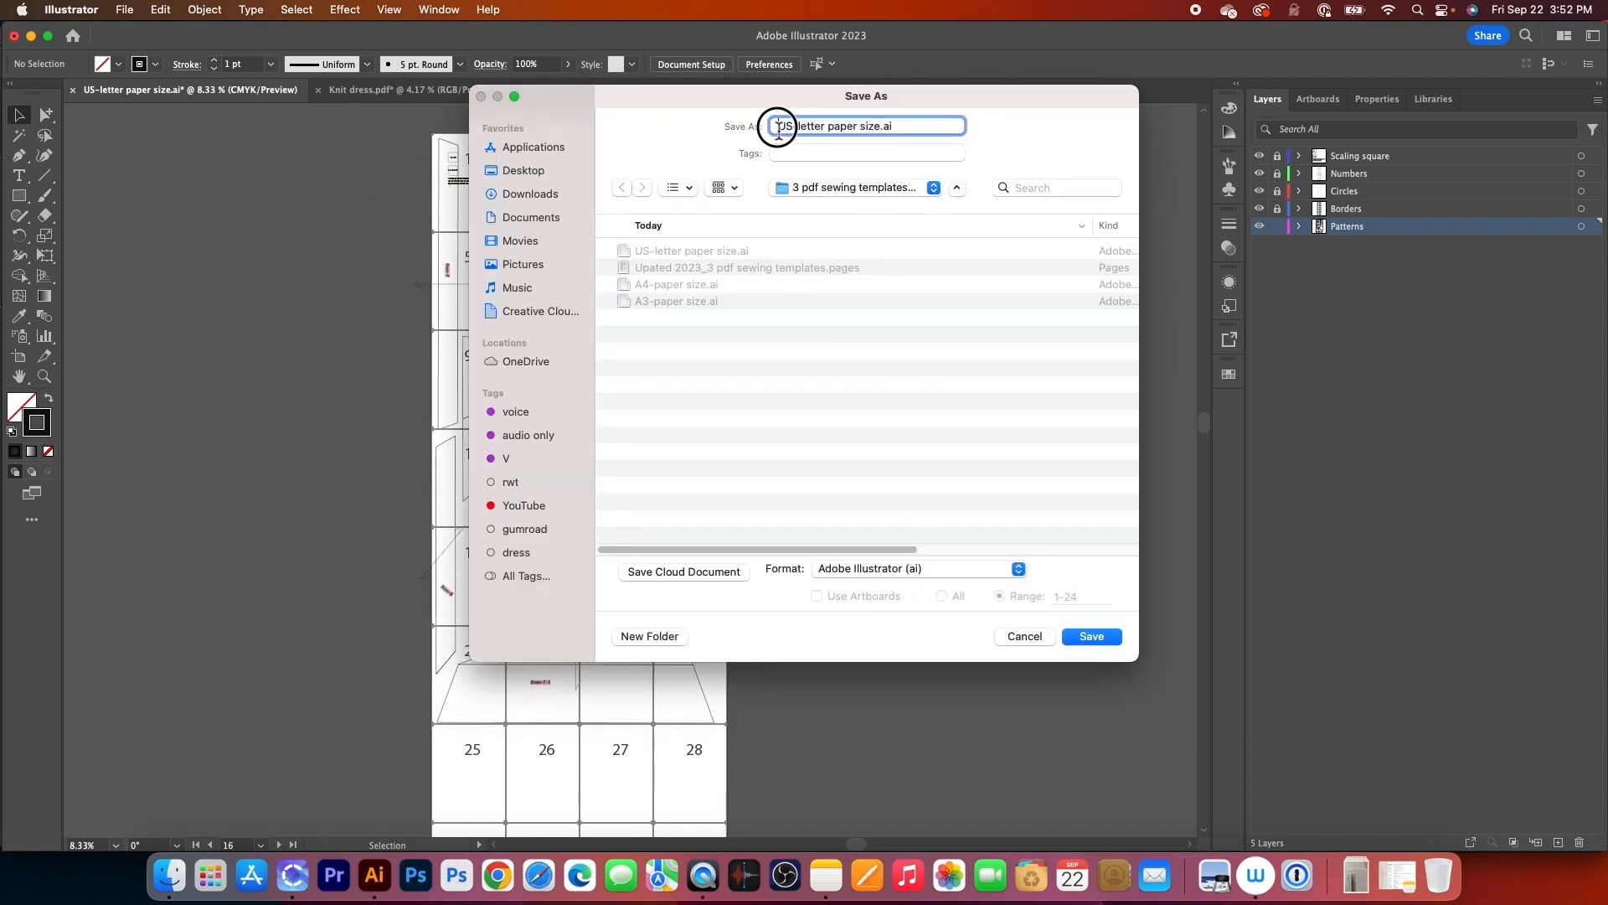
text(Knit dress_)
click(538, 174)
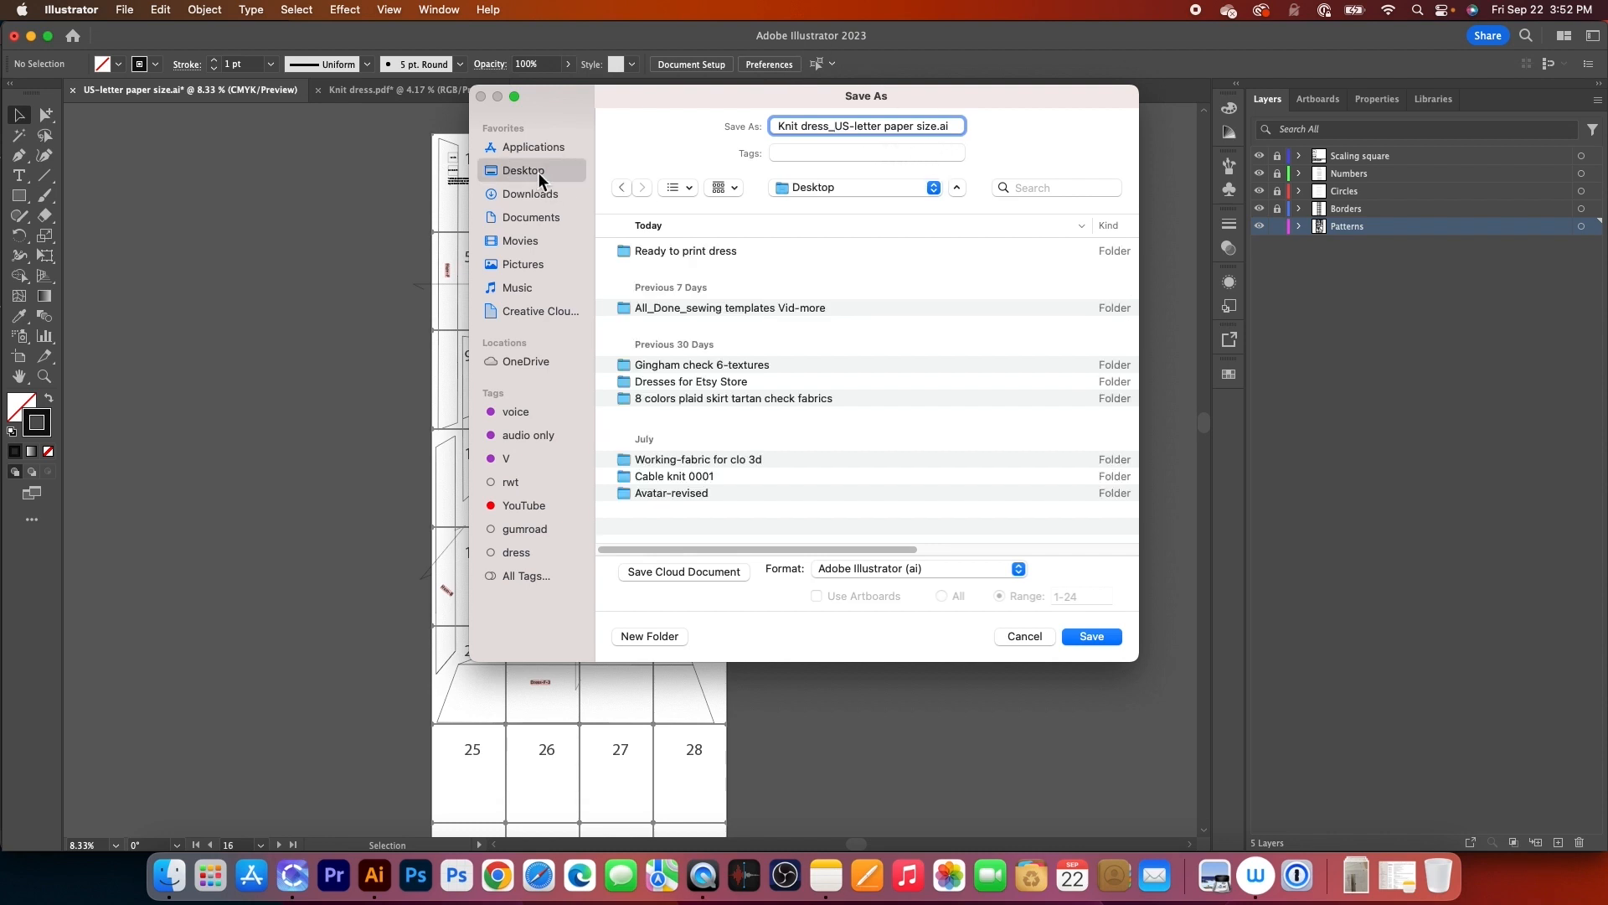
click(697, 251)
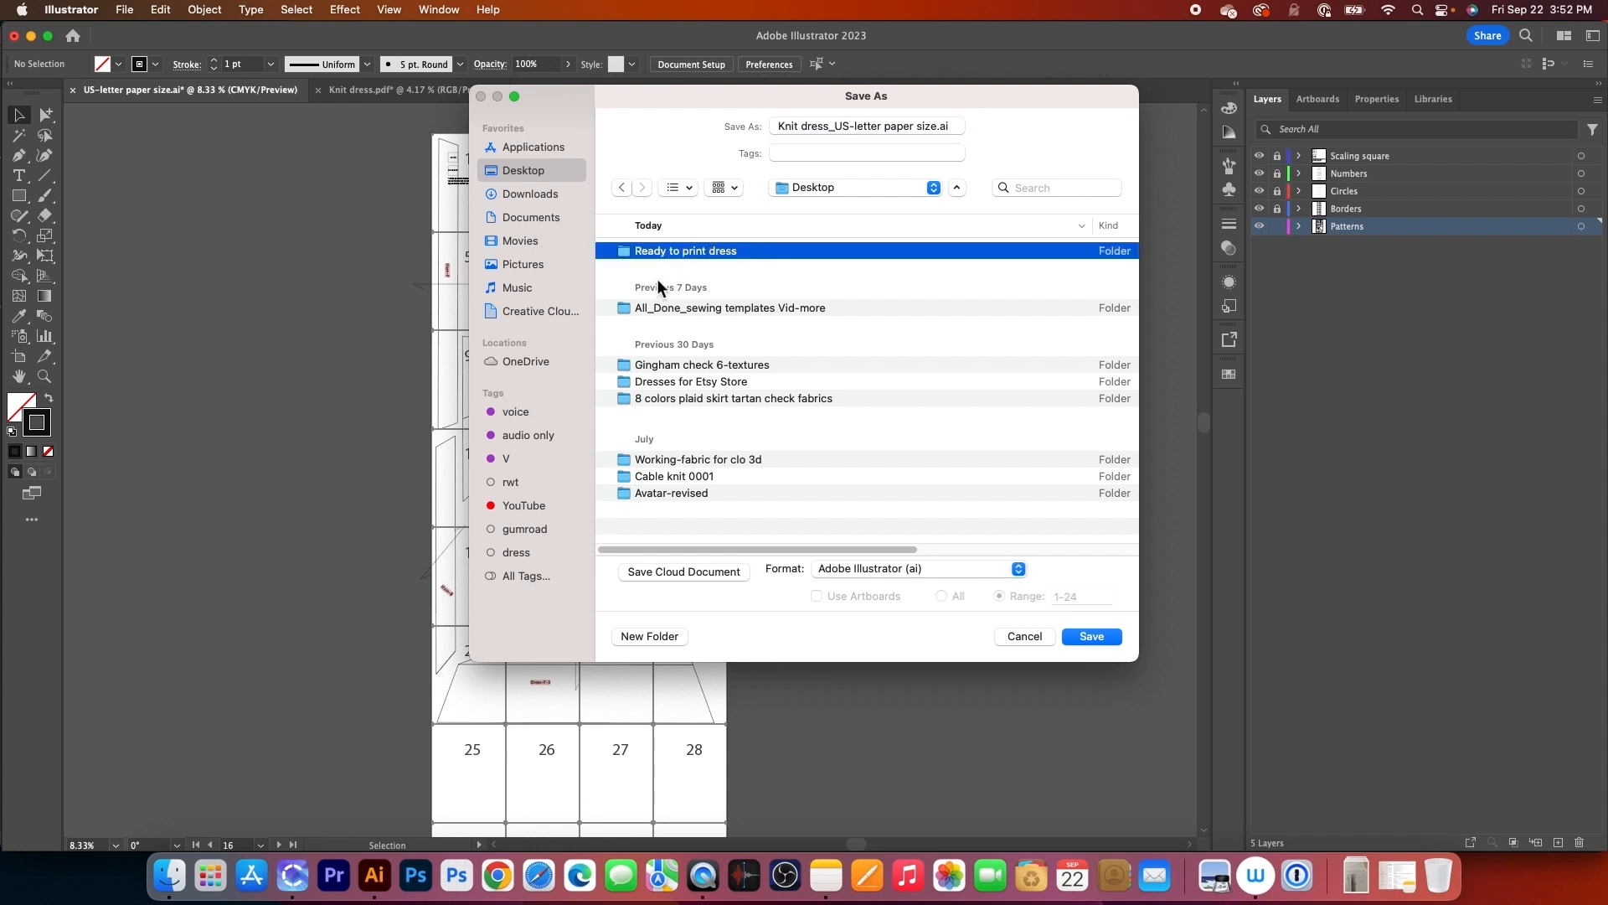
Choose the Adobe PDF format with artboard range 1-24 and confirm the save
click(937, 573)
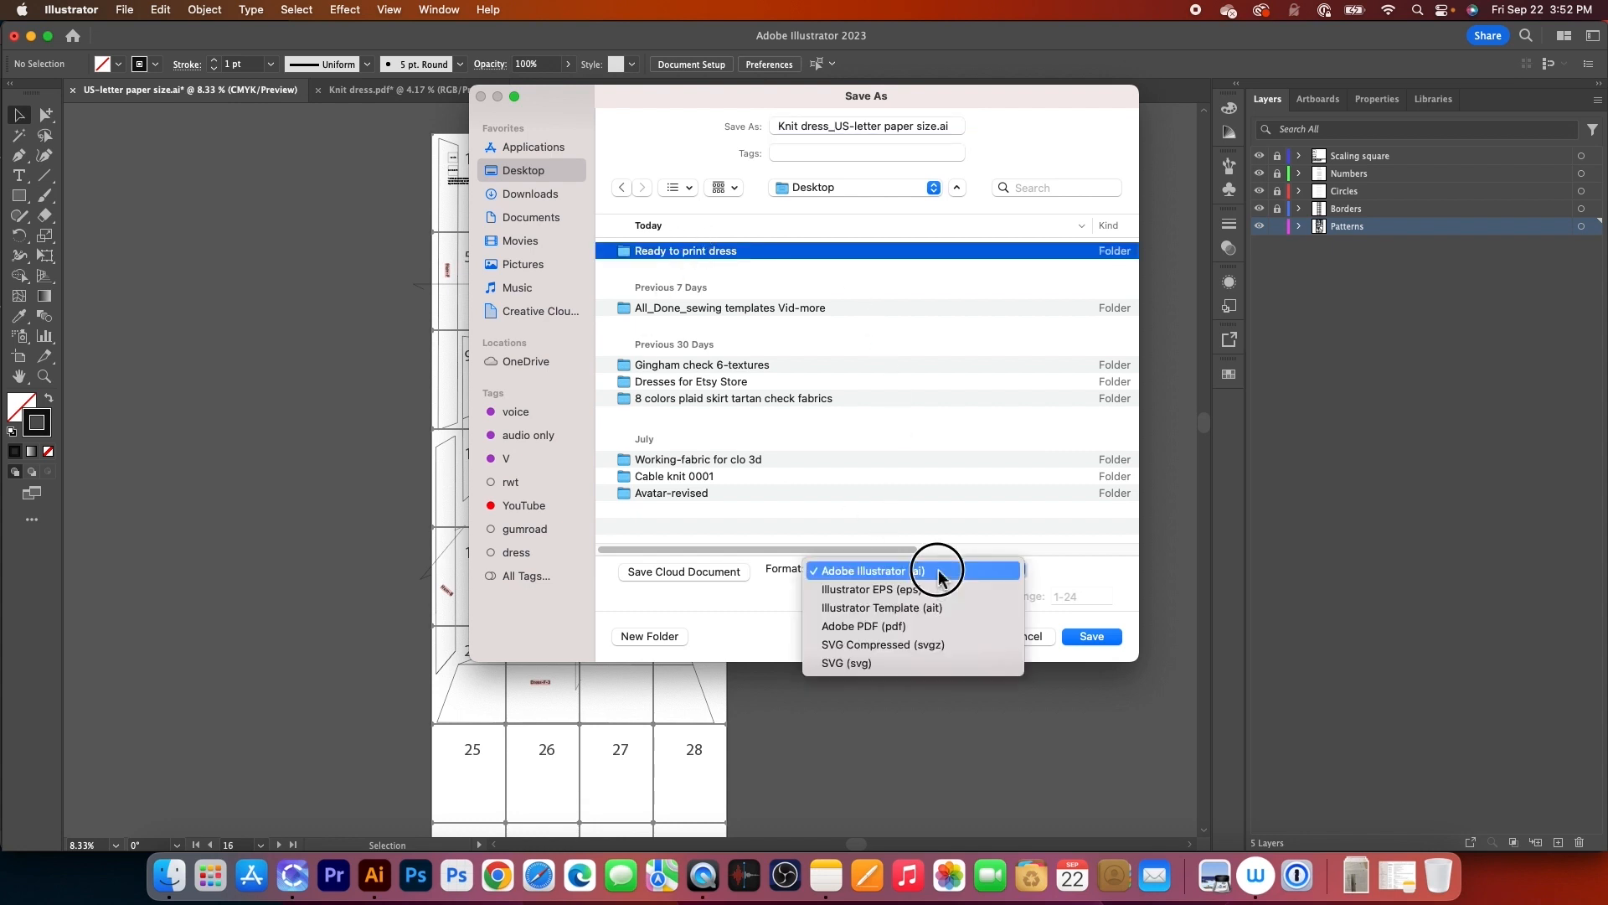
click(912, 628)
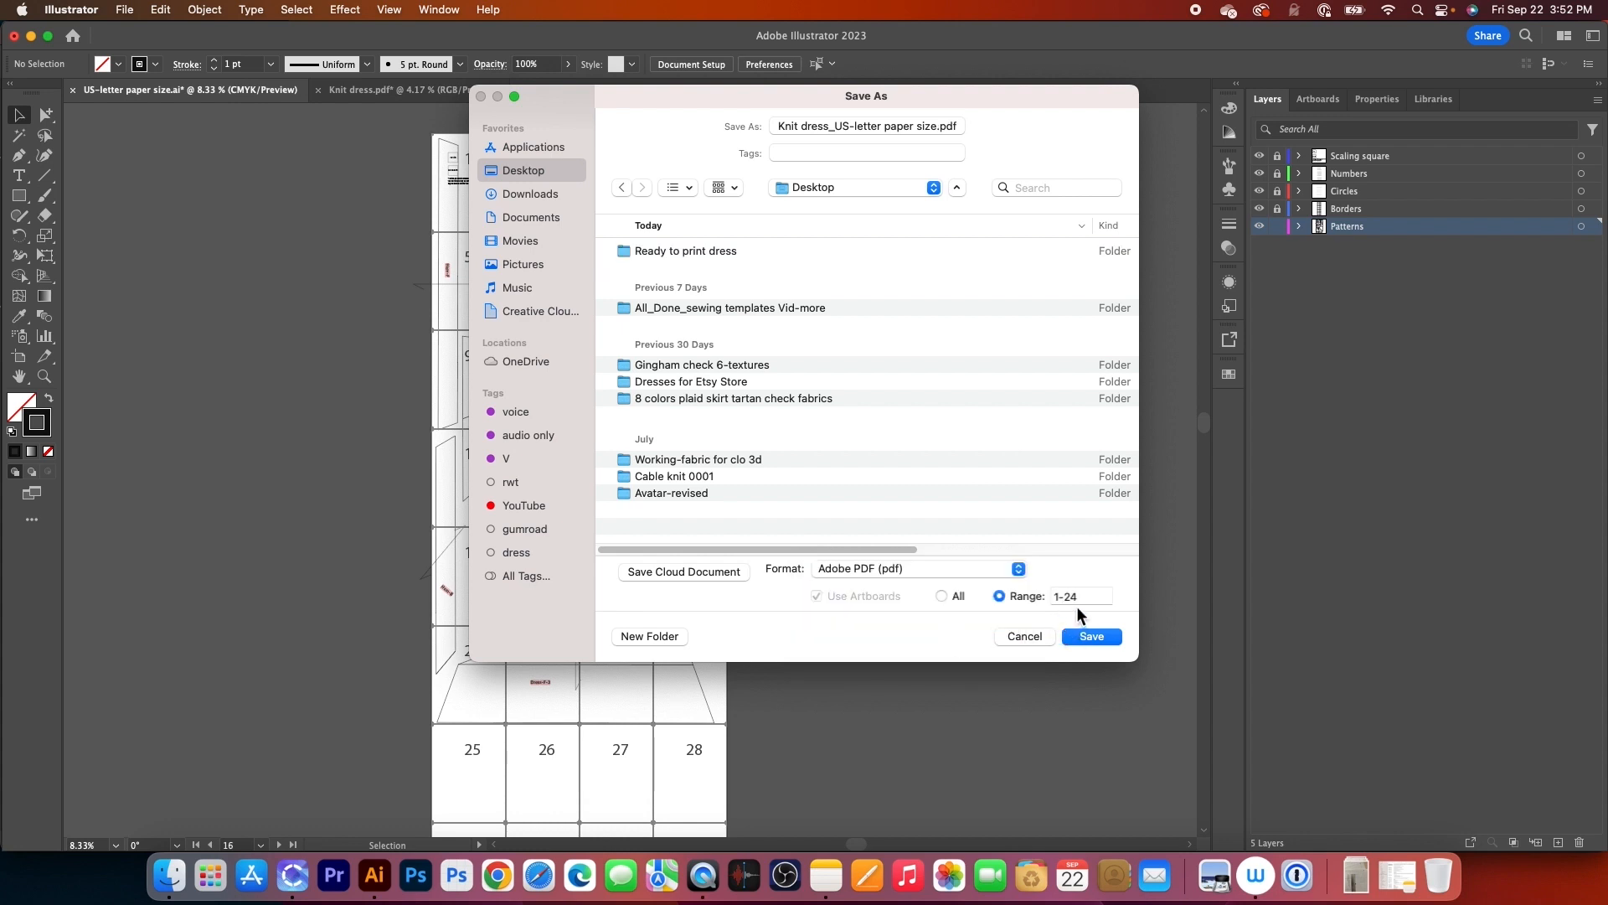
drag(771, 100, 1043, 79)
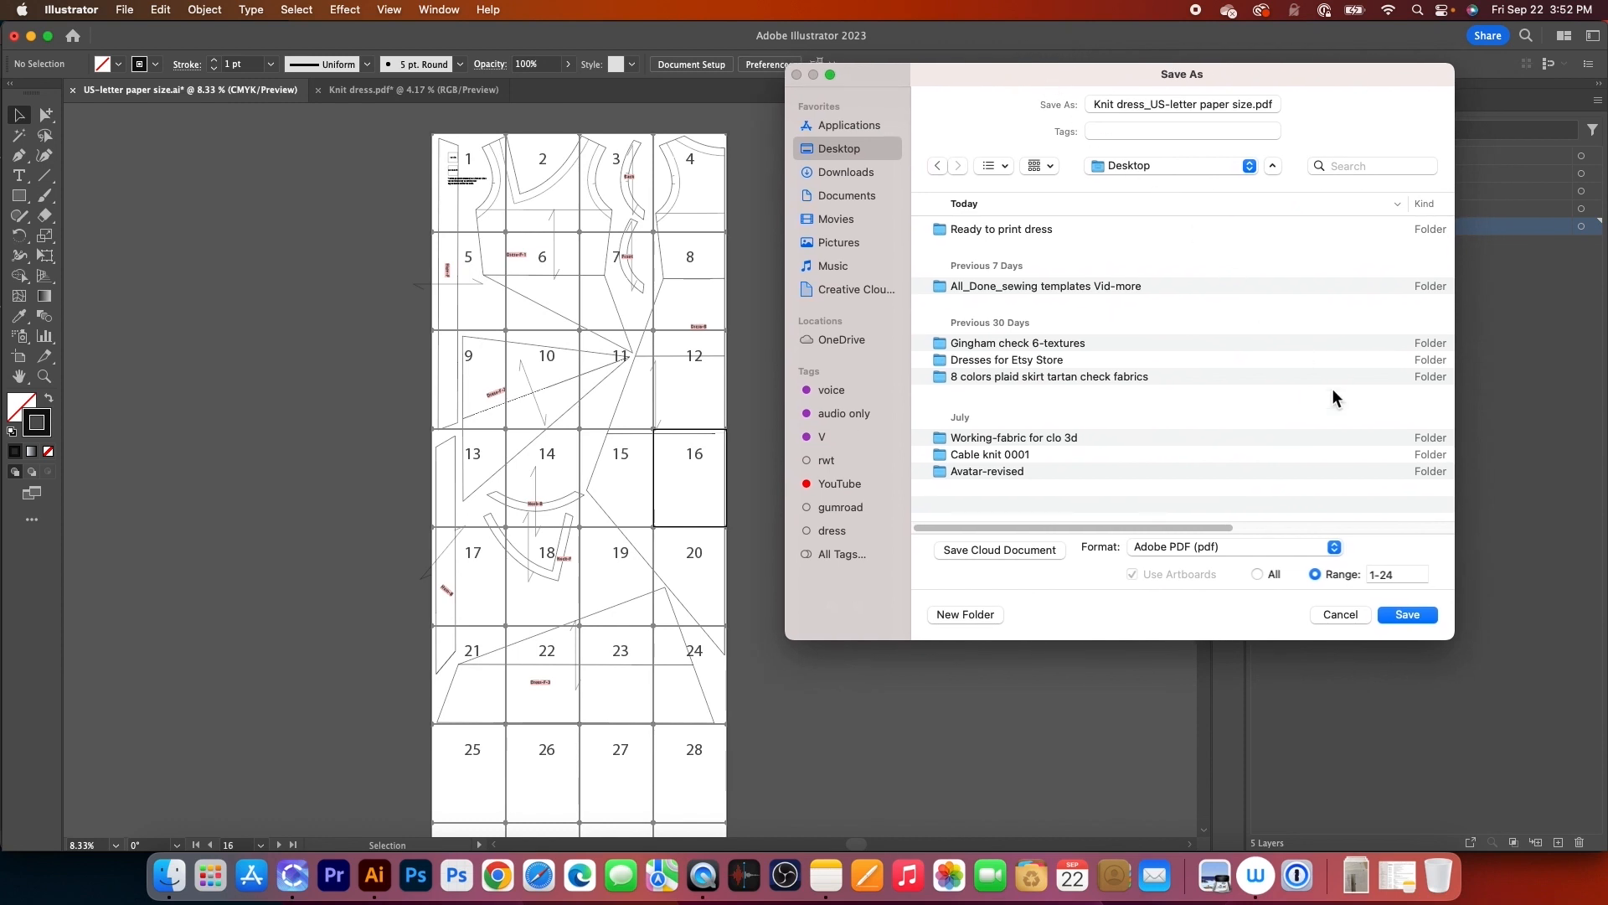
click(1405, 578)
drag(1411, 575, 1368, 573)
text(1-24)
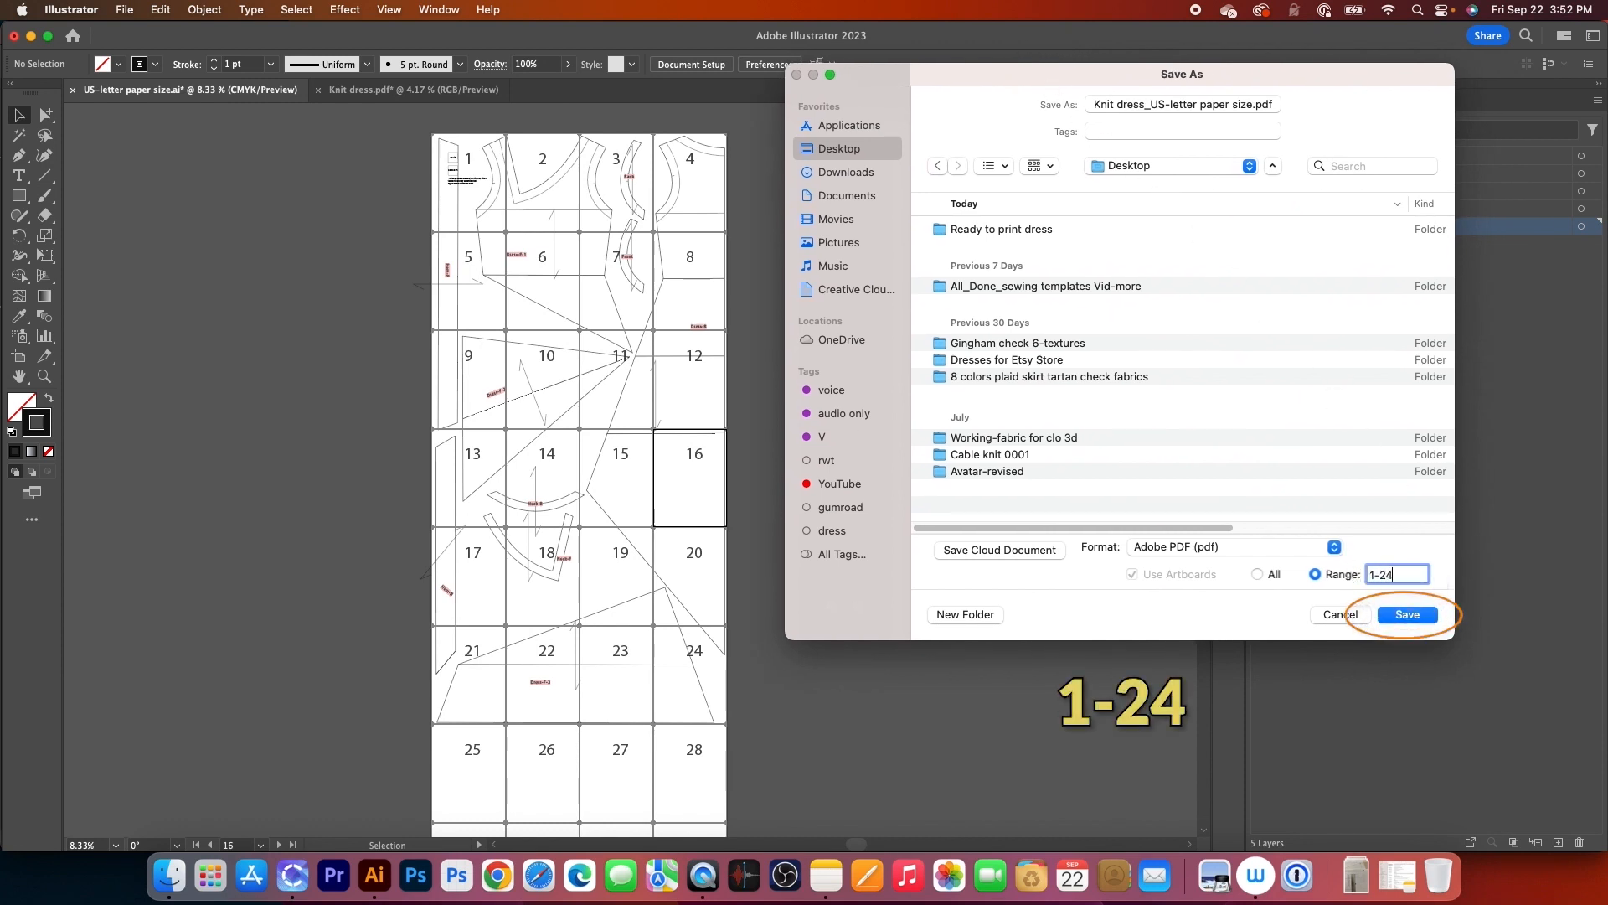
click(1420, 617)
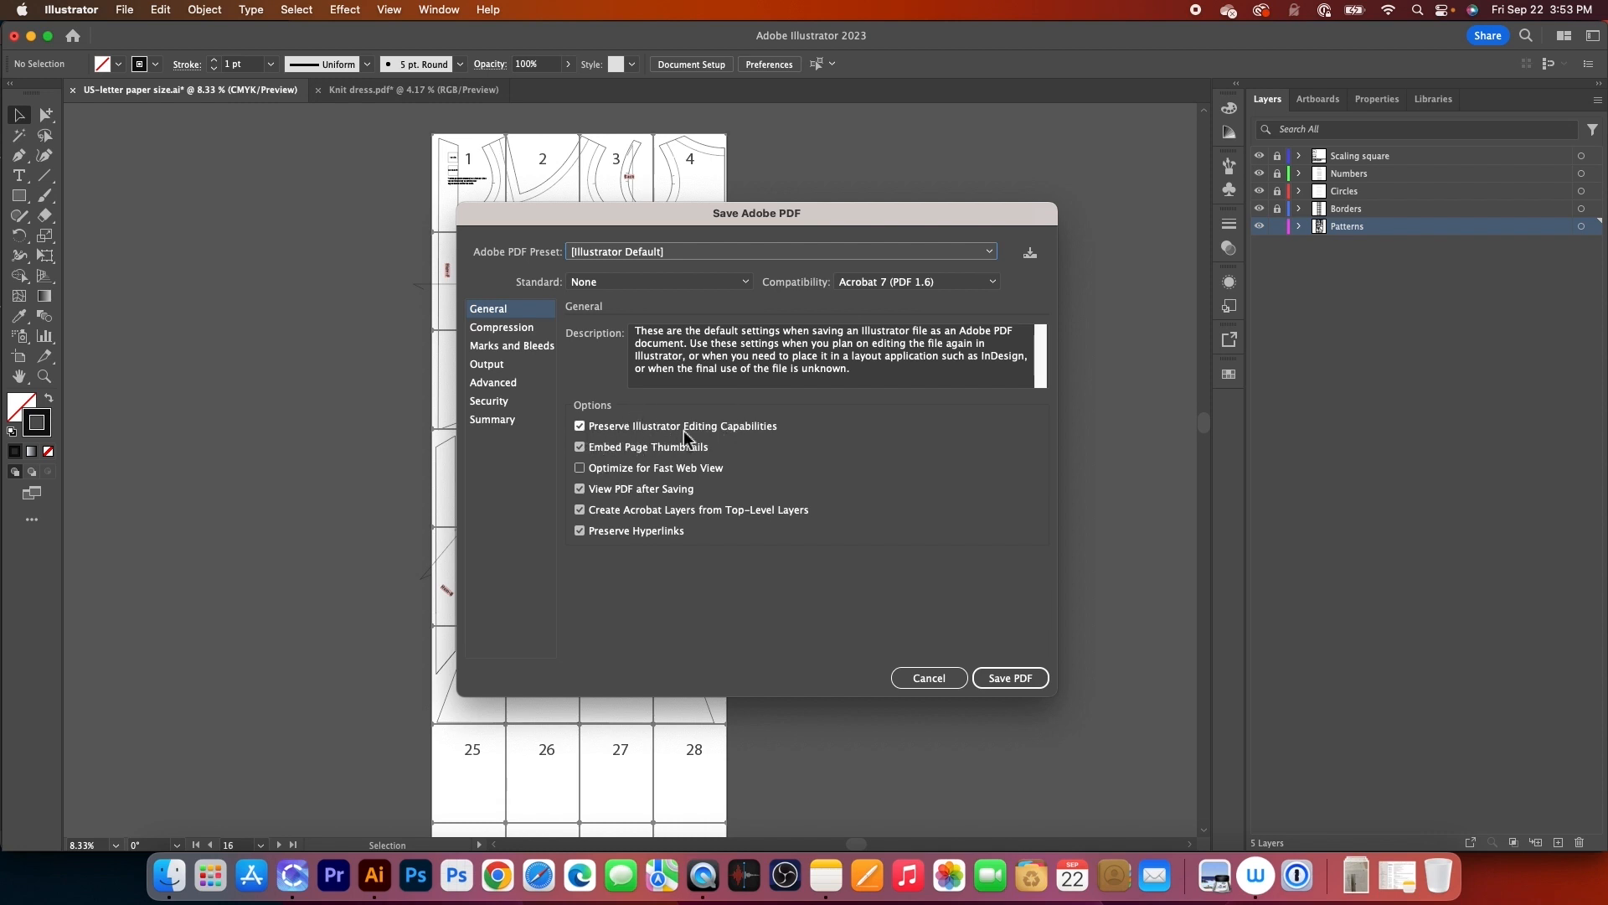
Save the PDF without Illustrator editing capabilities or hyperlinks, and optimized for fast web view
click(599, 427)
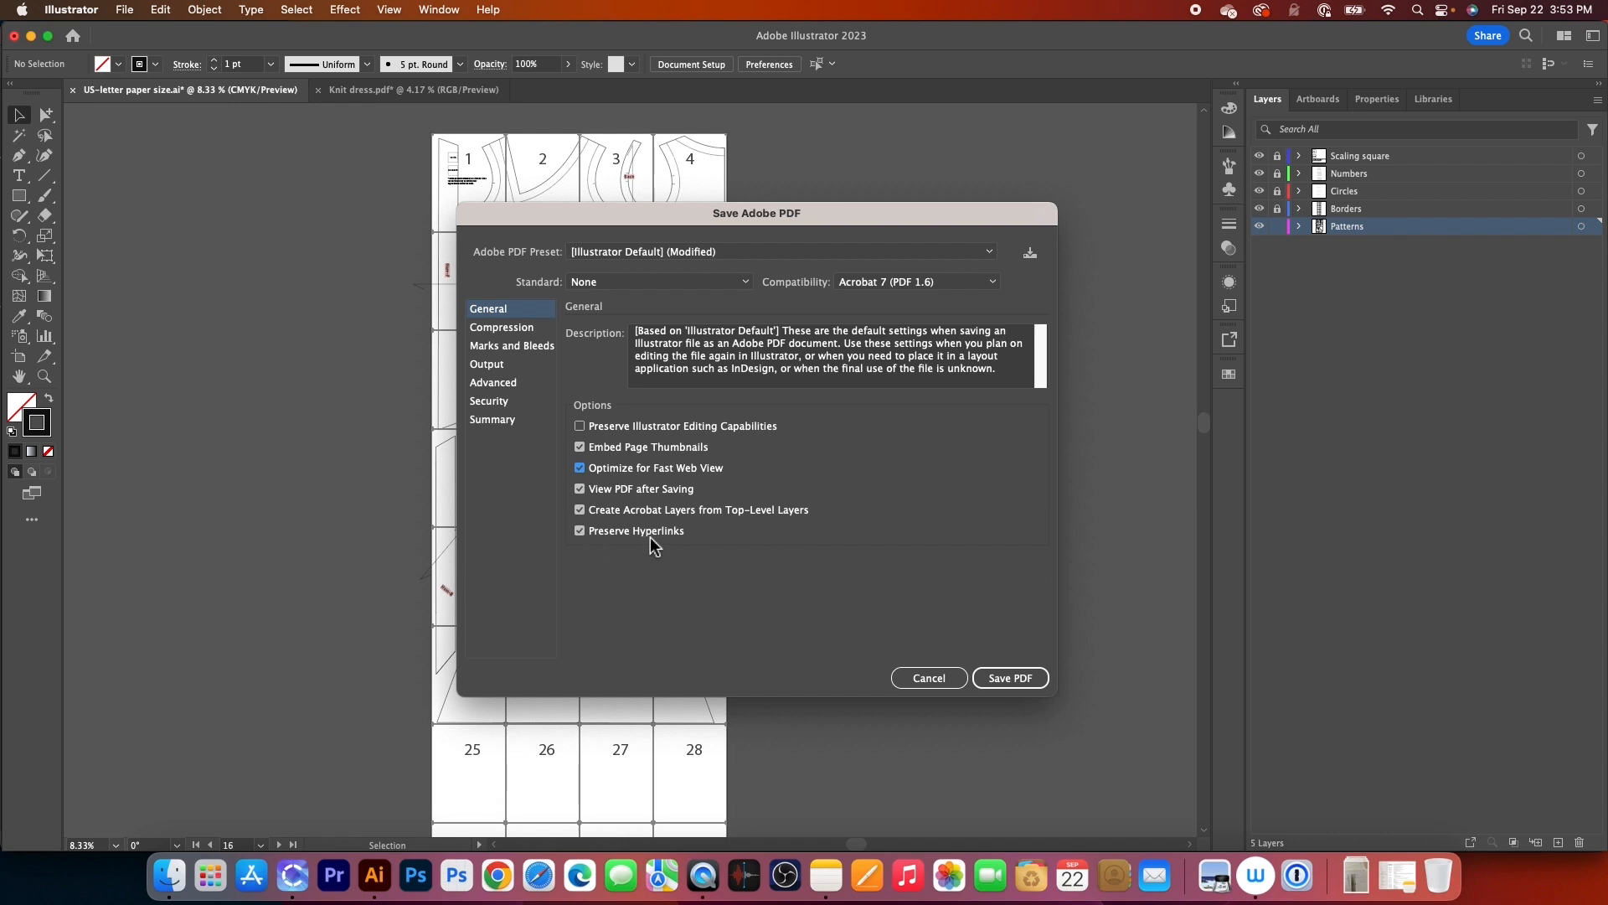
click(585, 533)
click(1024, 683)
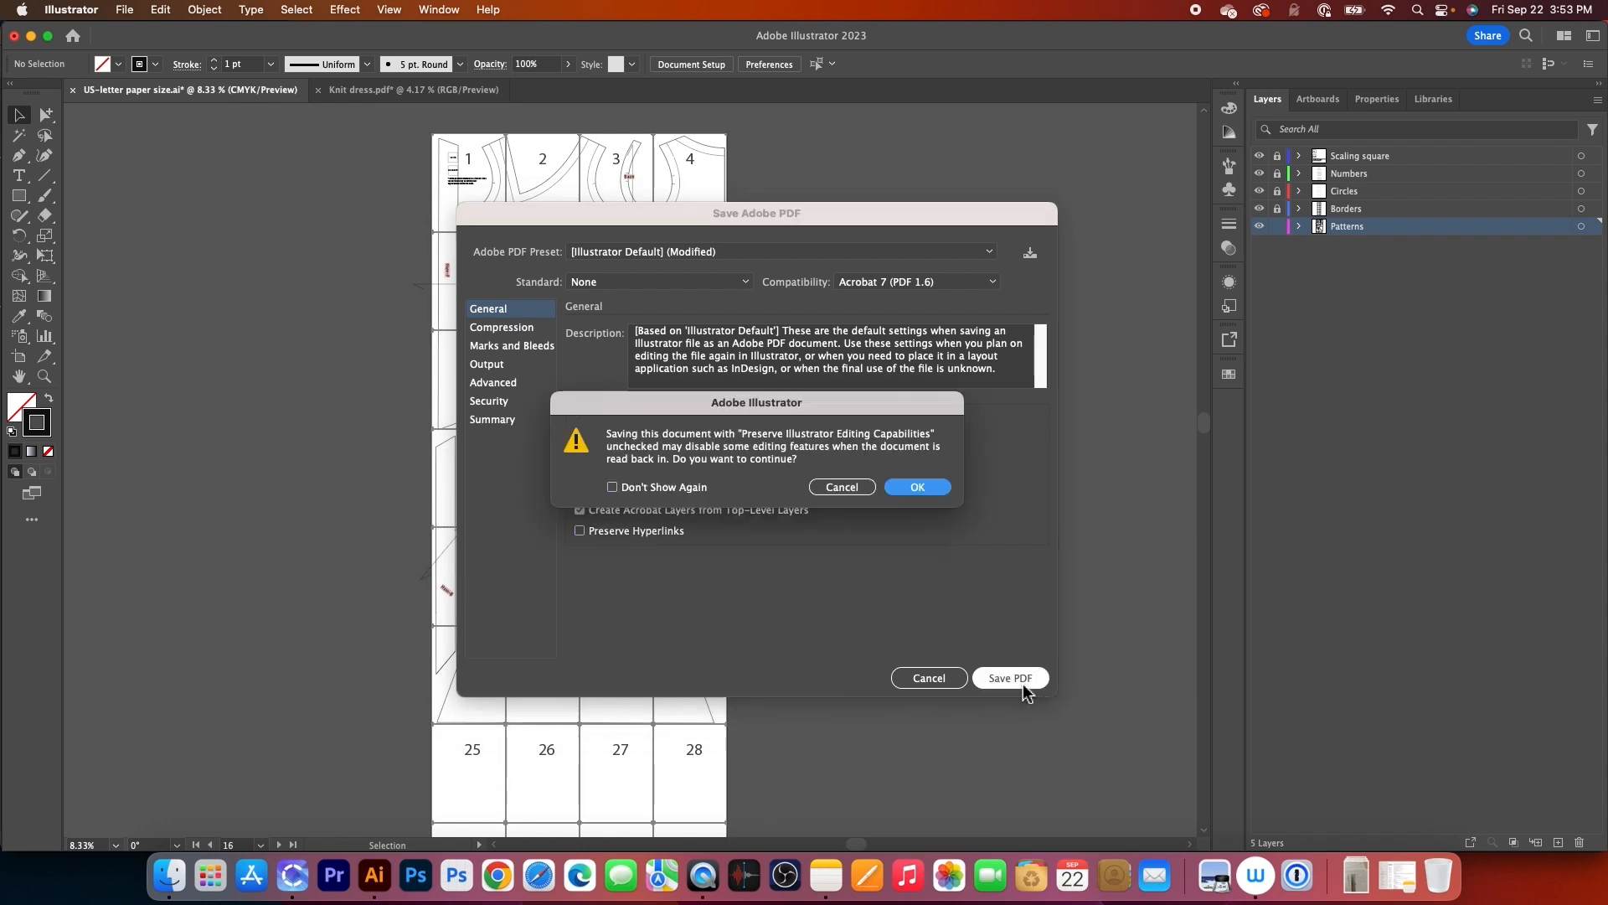
click(936, 491)
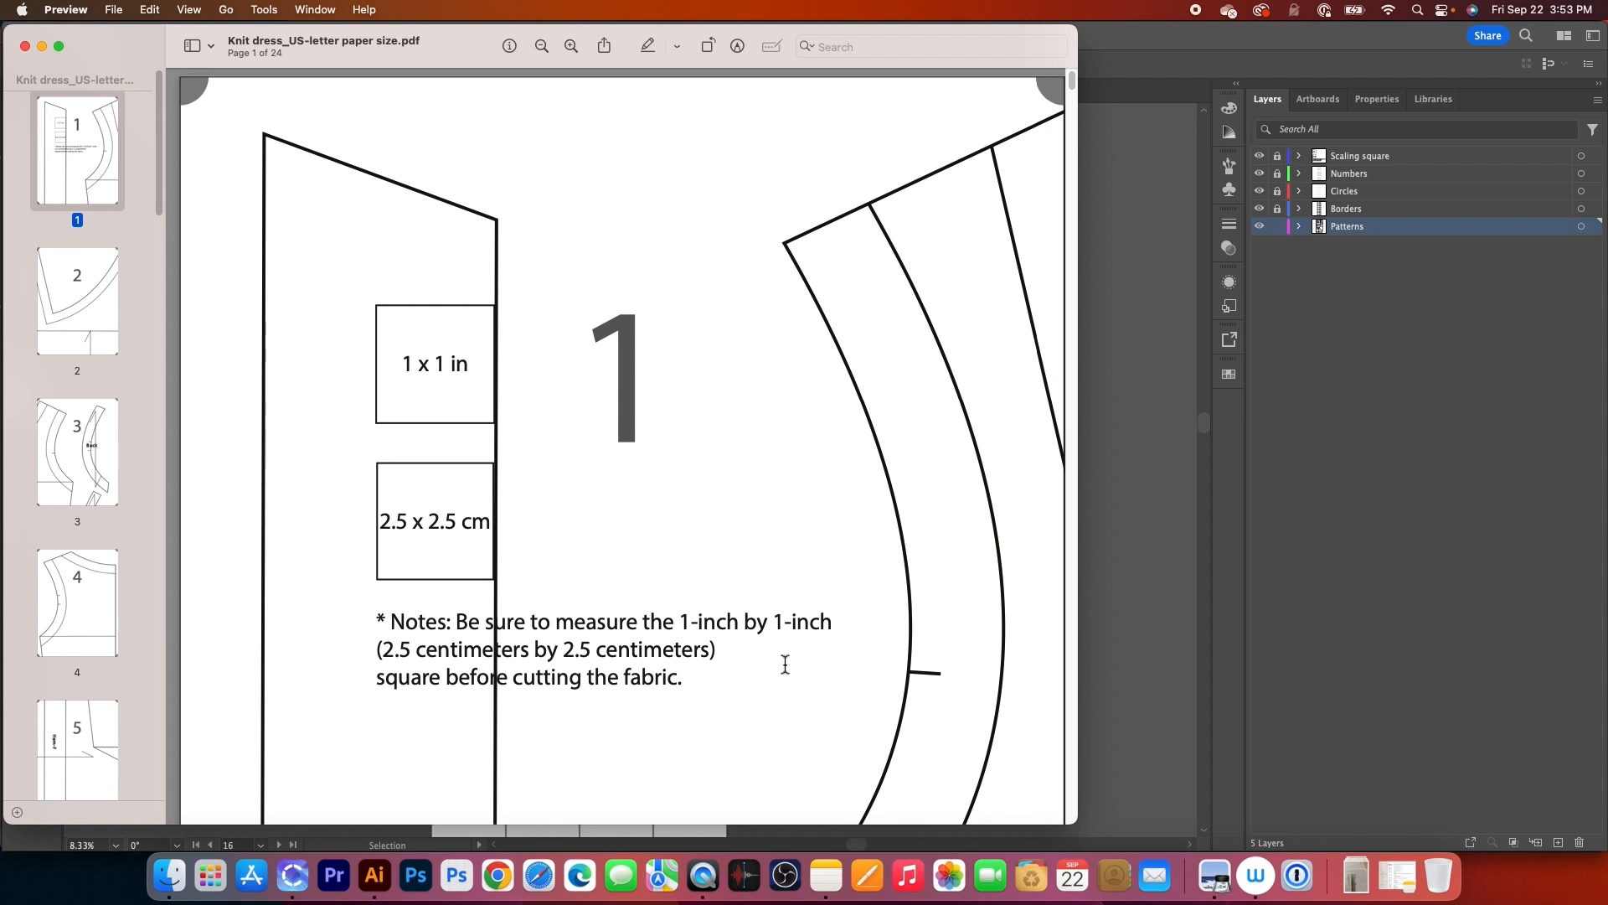
Open the print settings for the saved PDF, set the scale to 100%, and close them without printing
scroll(620, 650, up, 1)
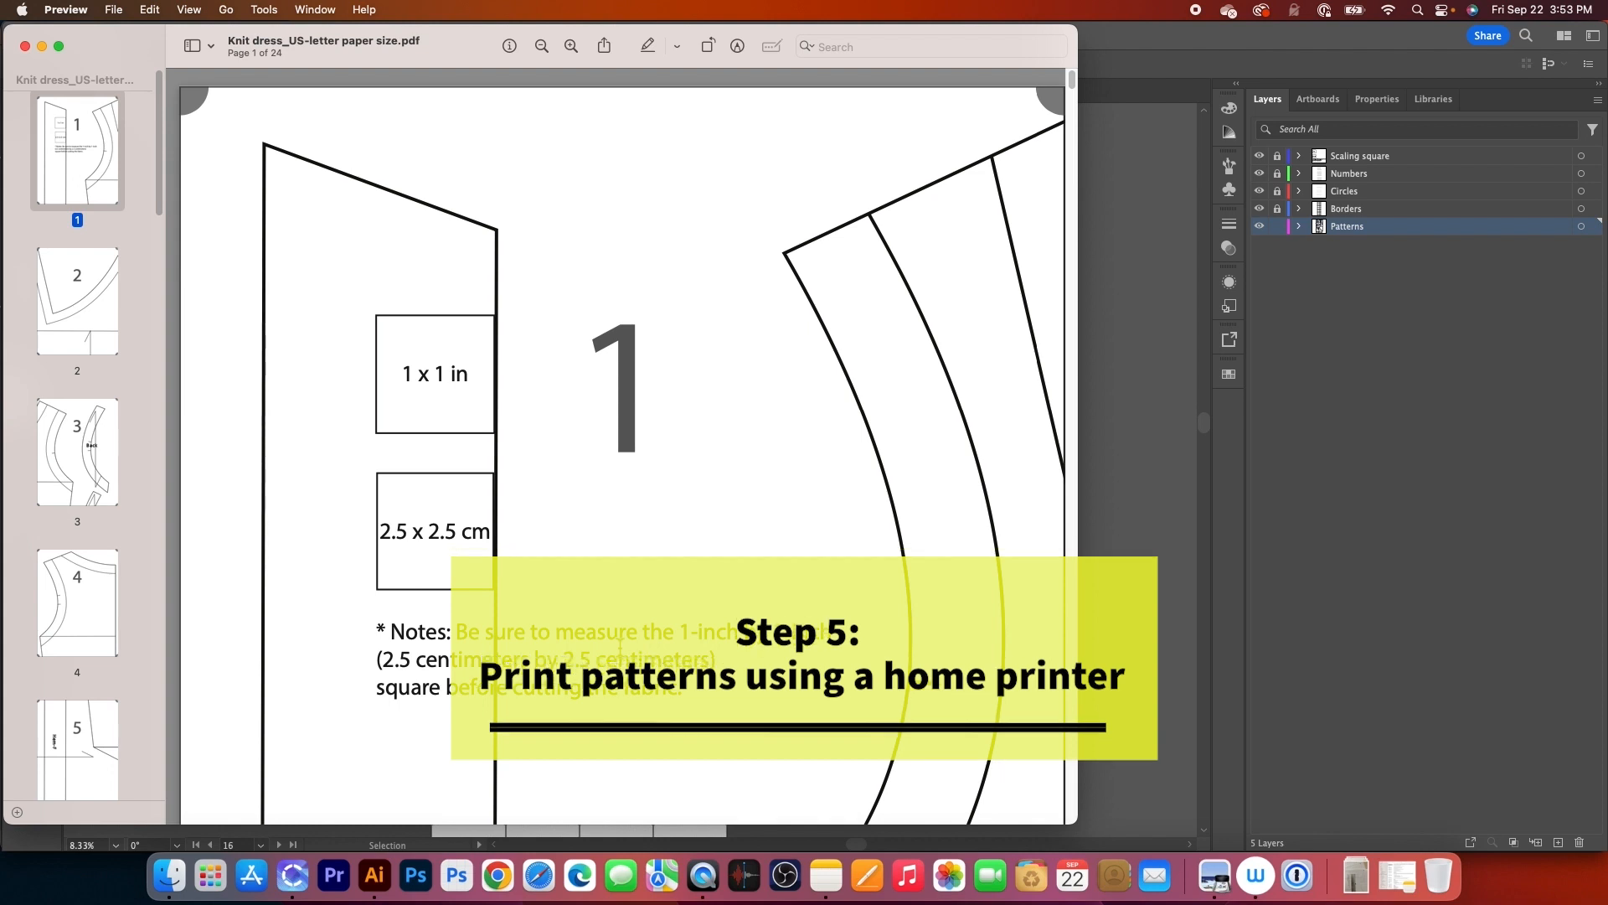
click(113, 10)
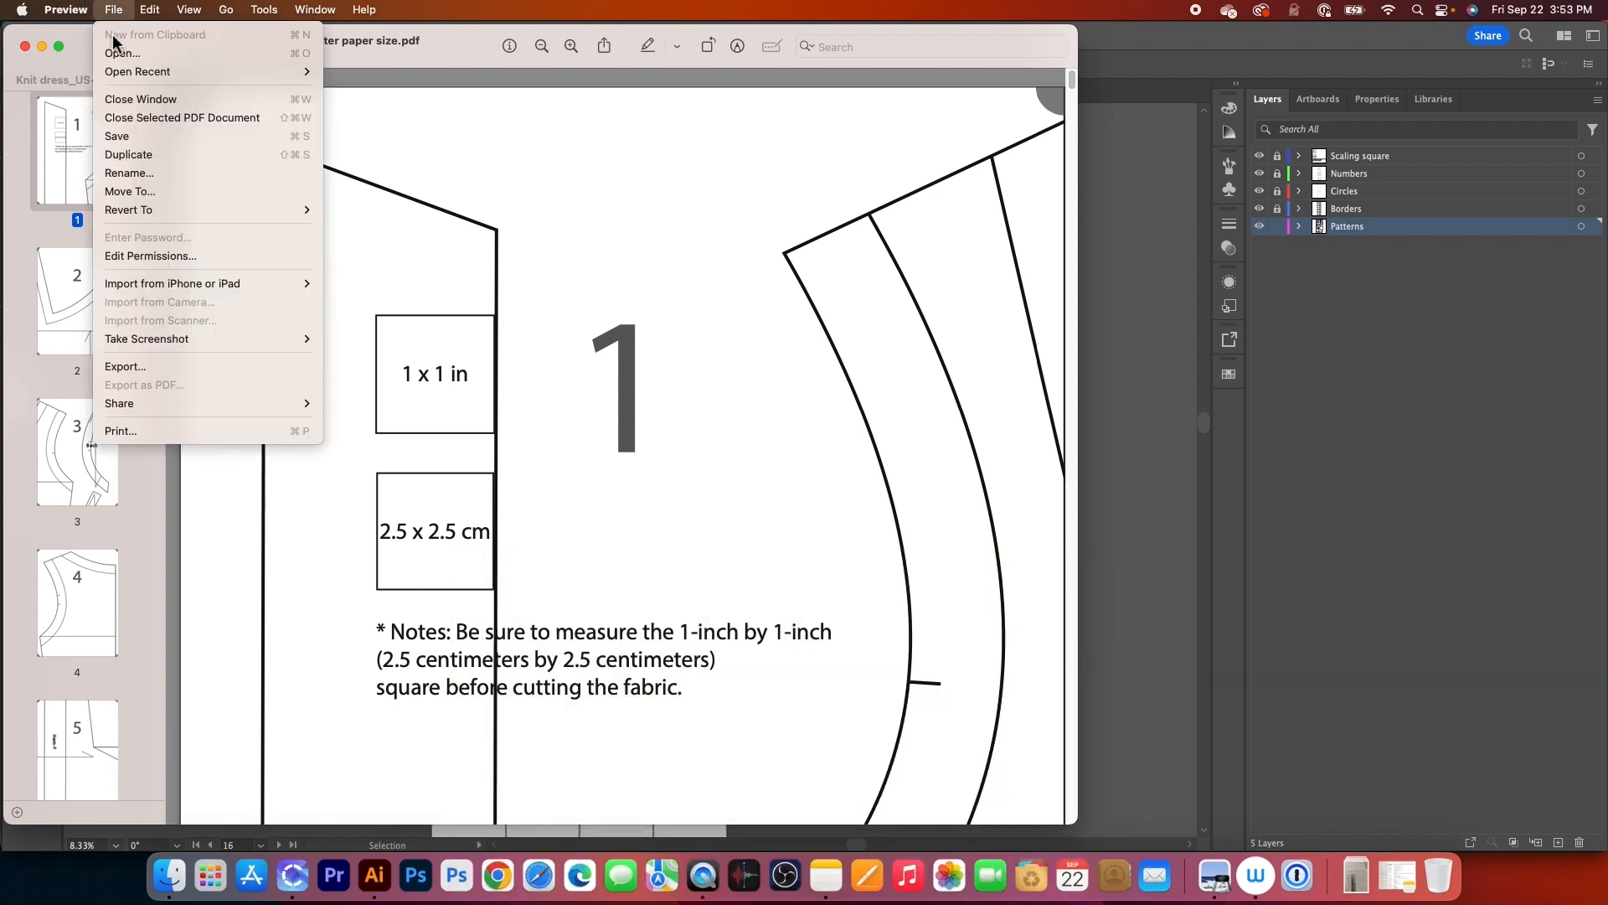
click(142, 429)
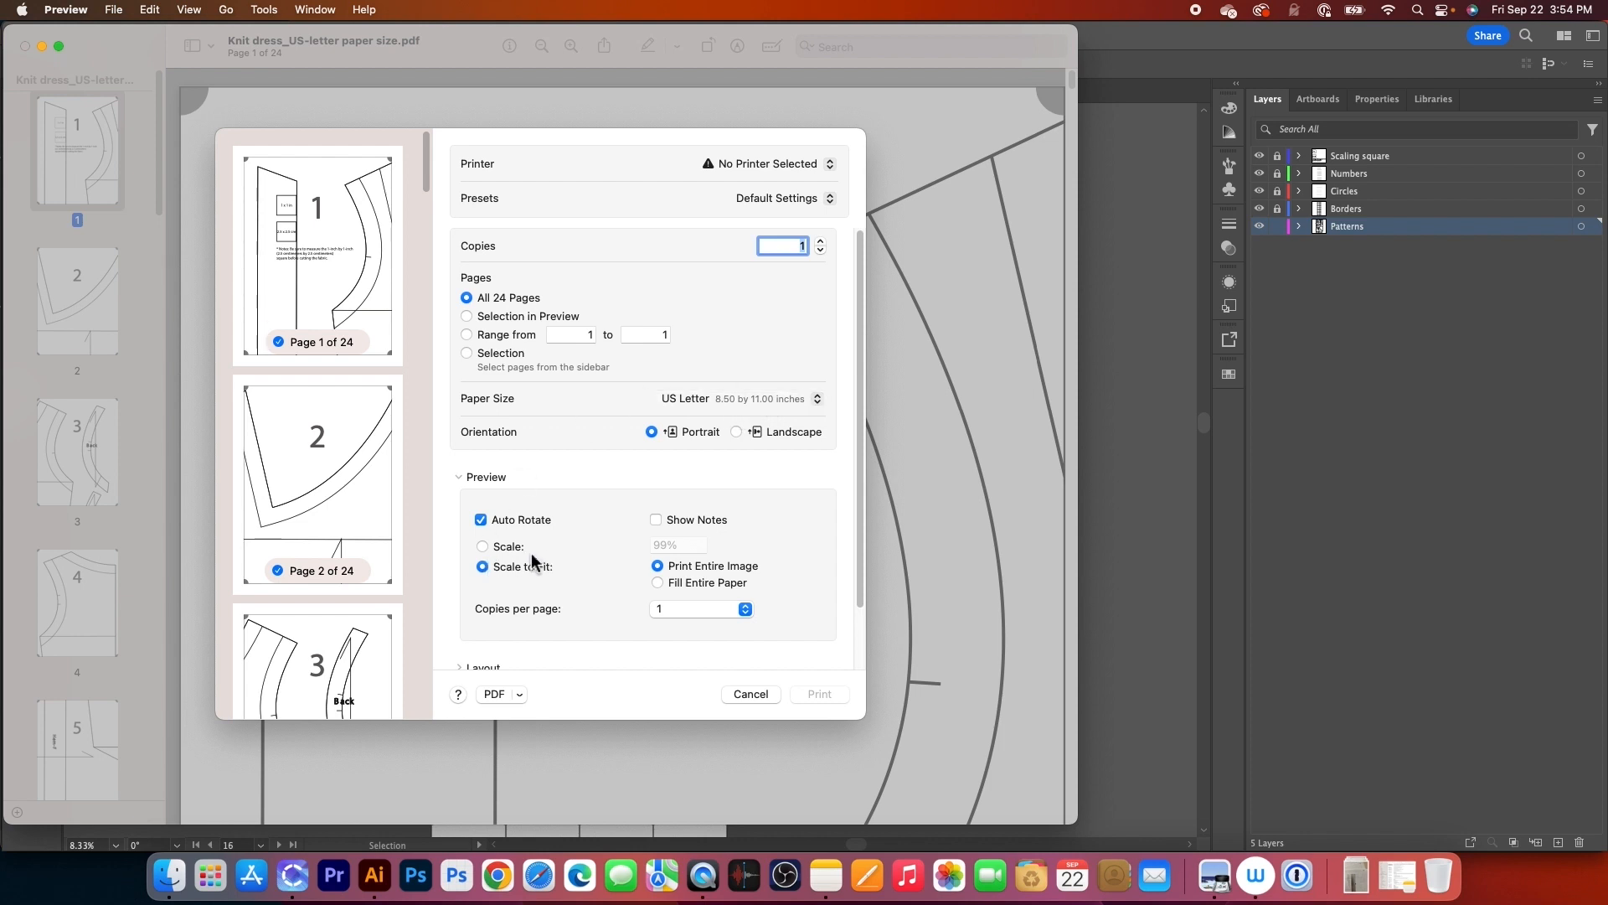
click(483, 547)
click(693, 548)
drag(696, 547, 649, 547)
text(100)
key(Return)
key(Return)
scroll(707, 545, down, 2)
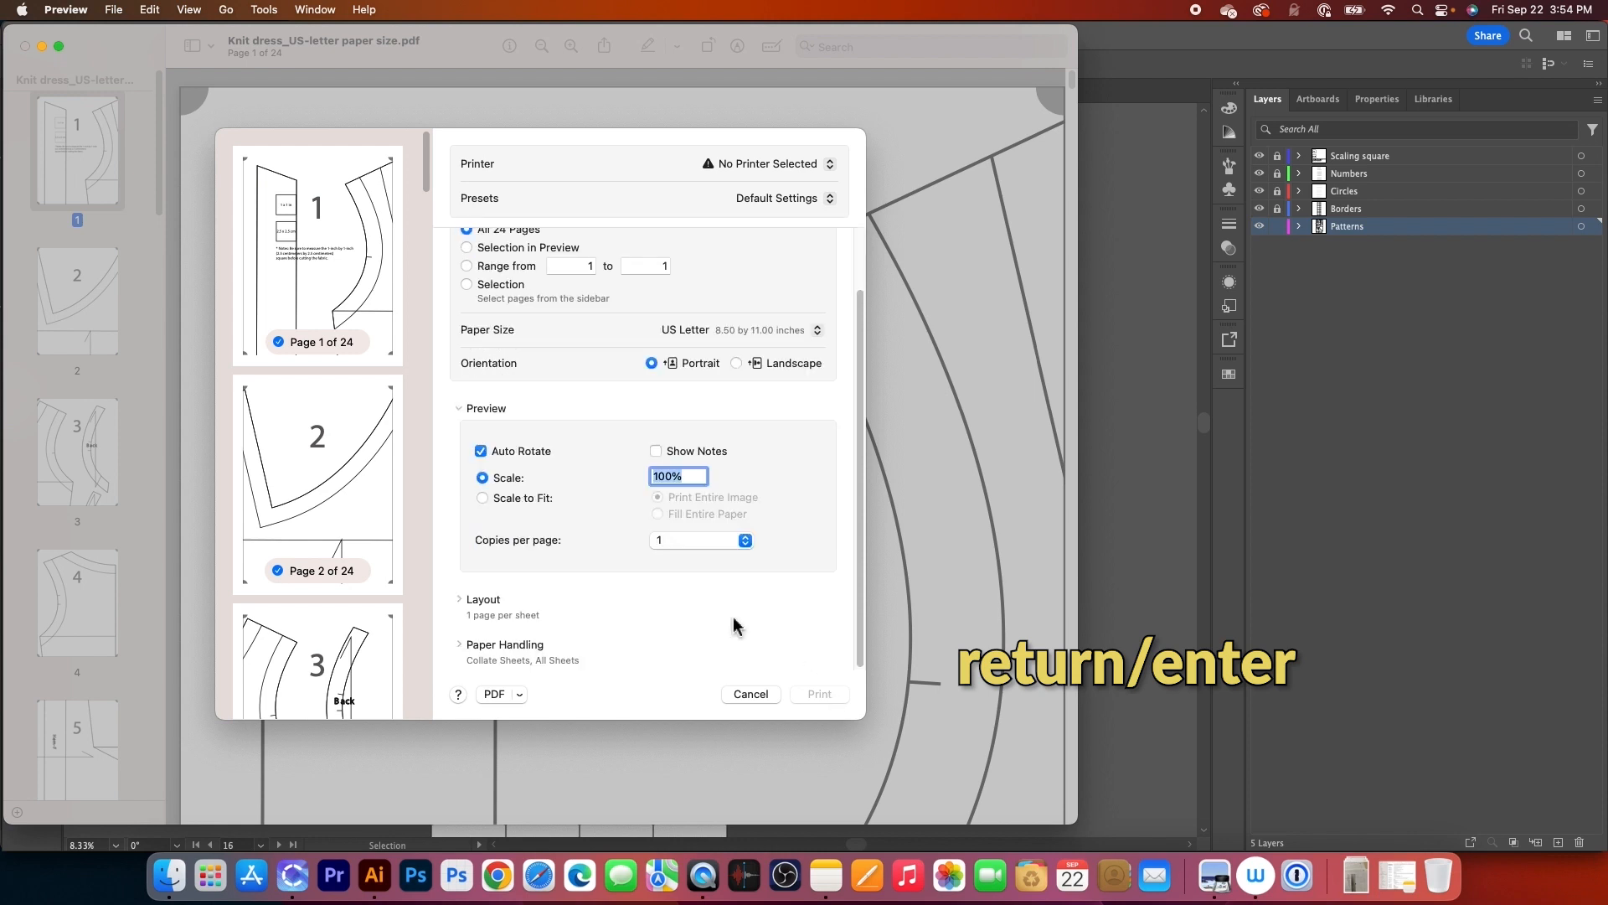
click(760, 695)
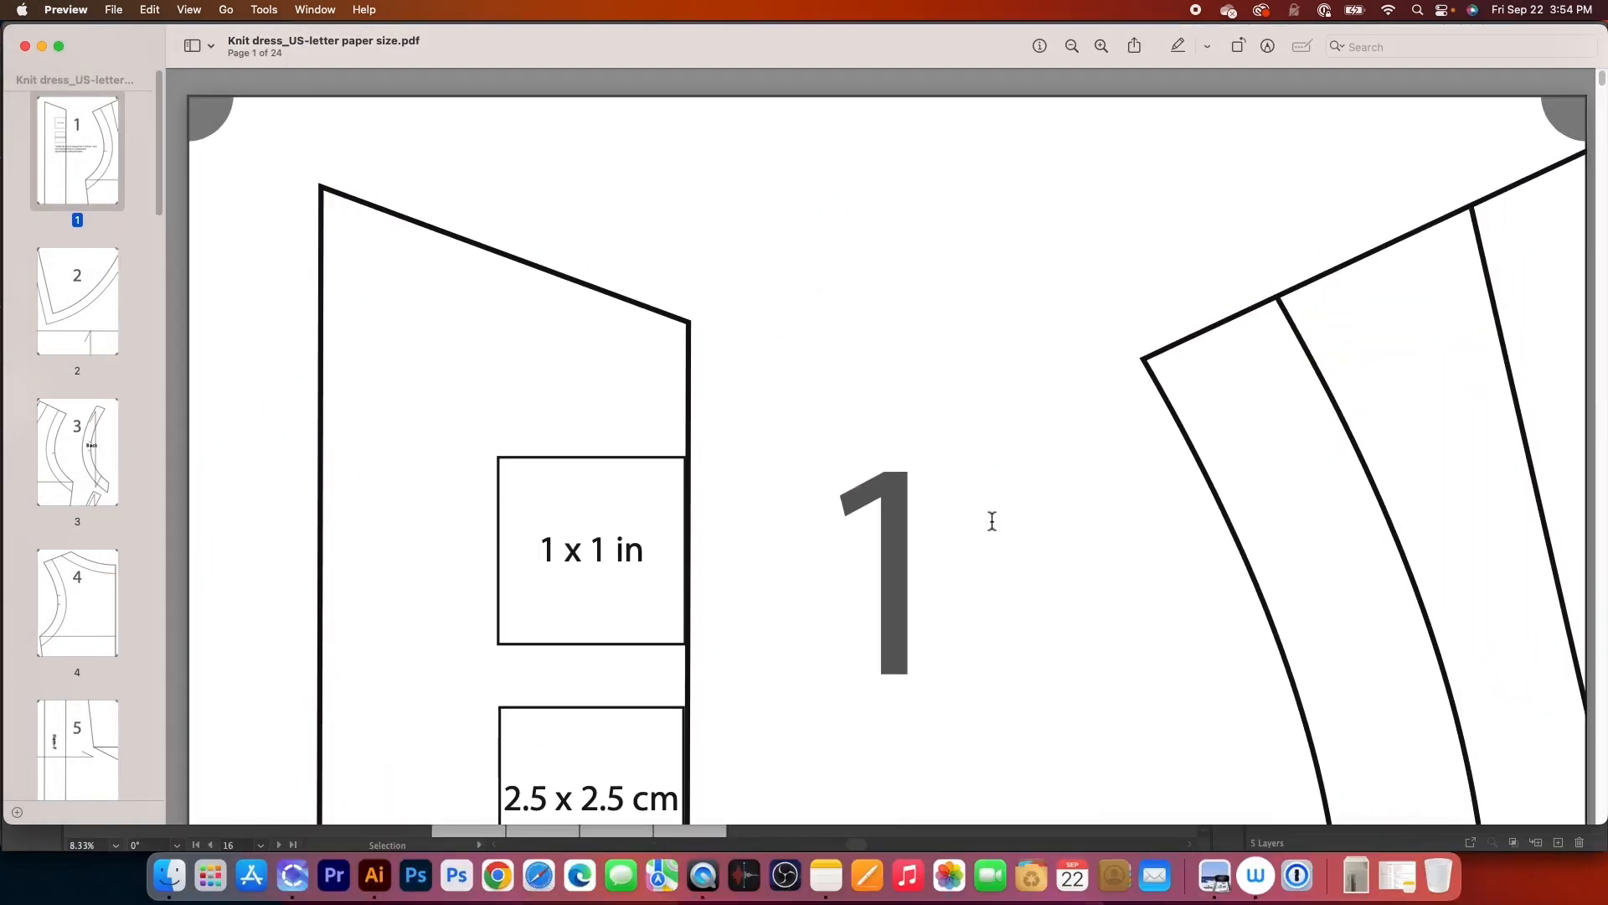
scroll(1042, 549, down, 2)
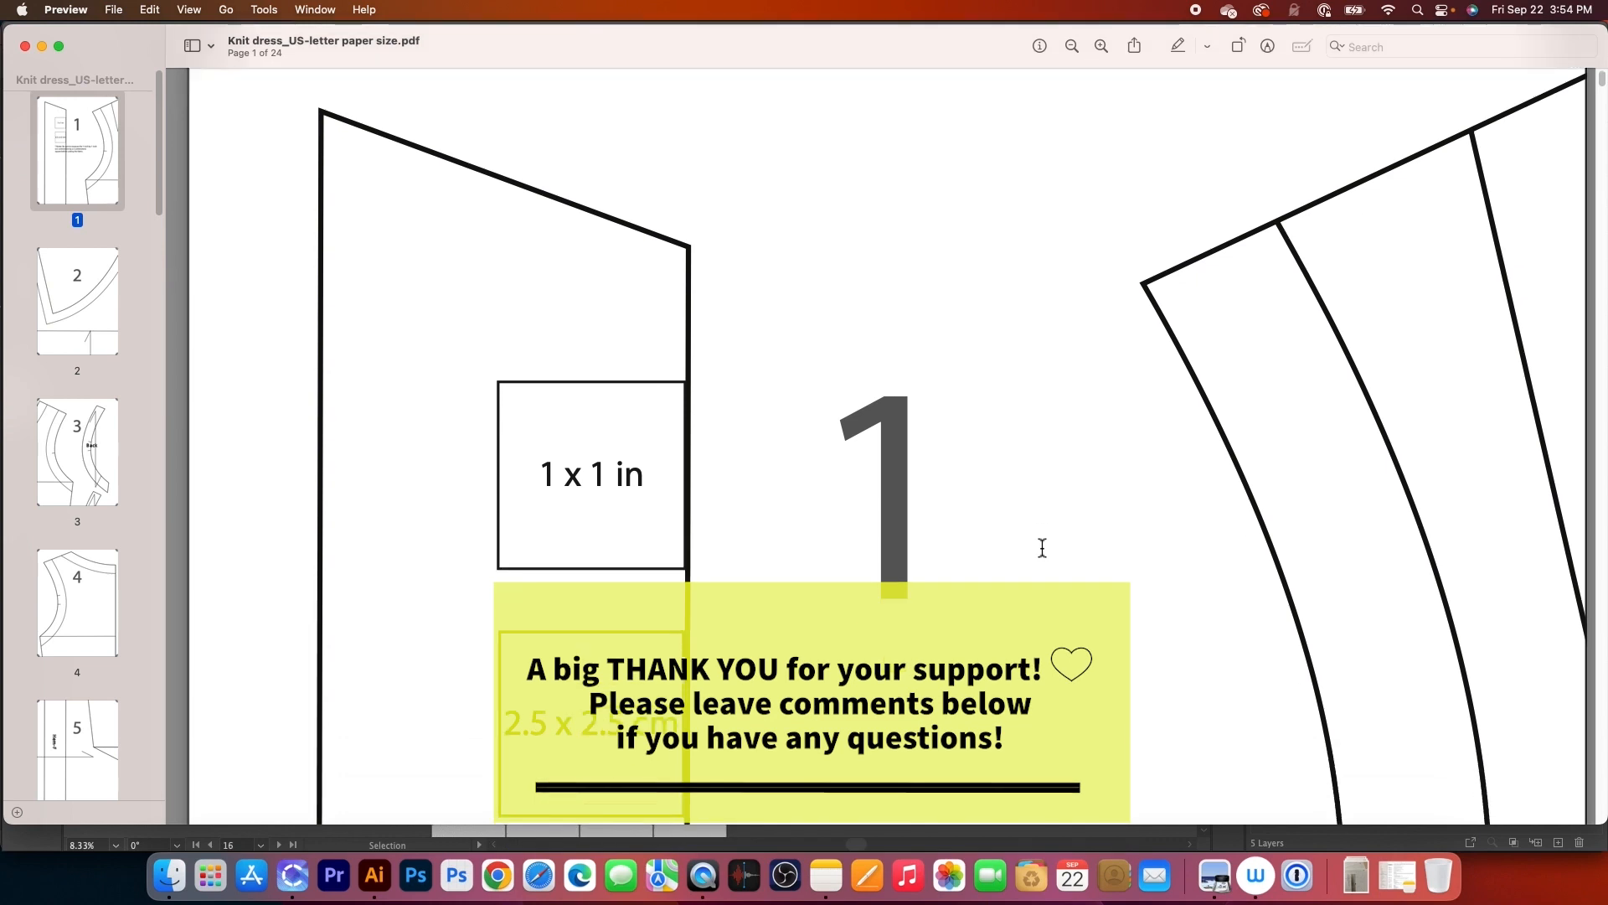
scroll(1042, 545, down, 10)
scroll(1042, 544, down, 5)
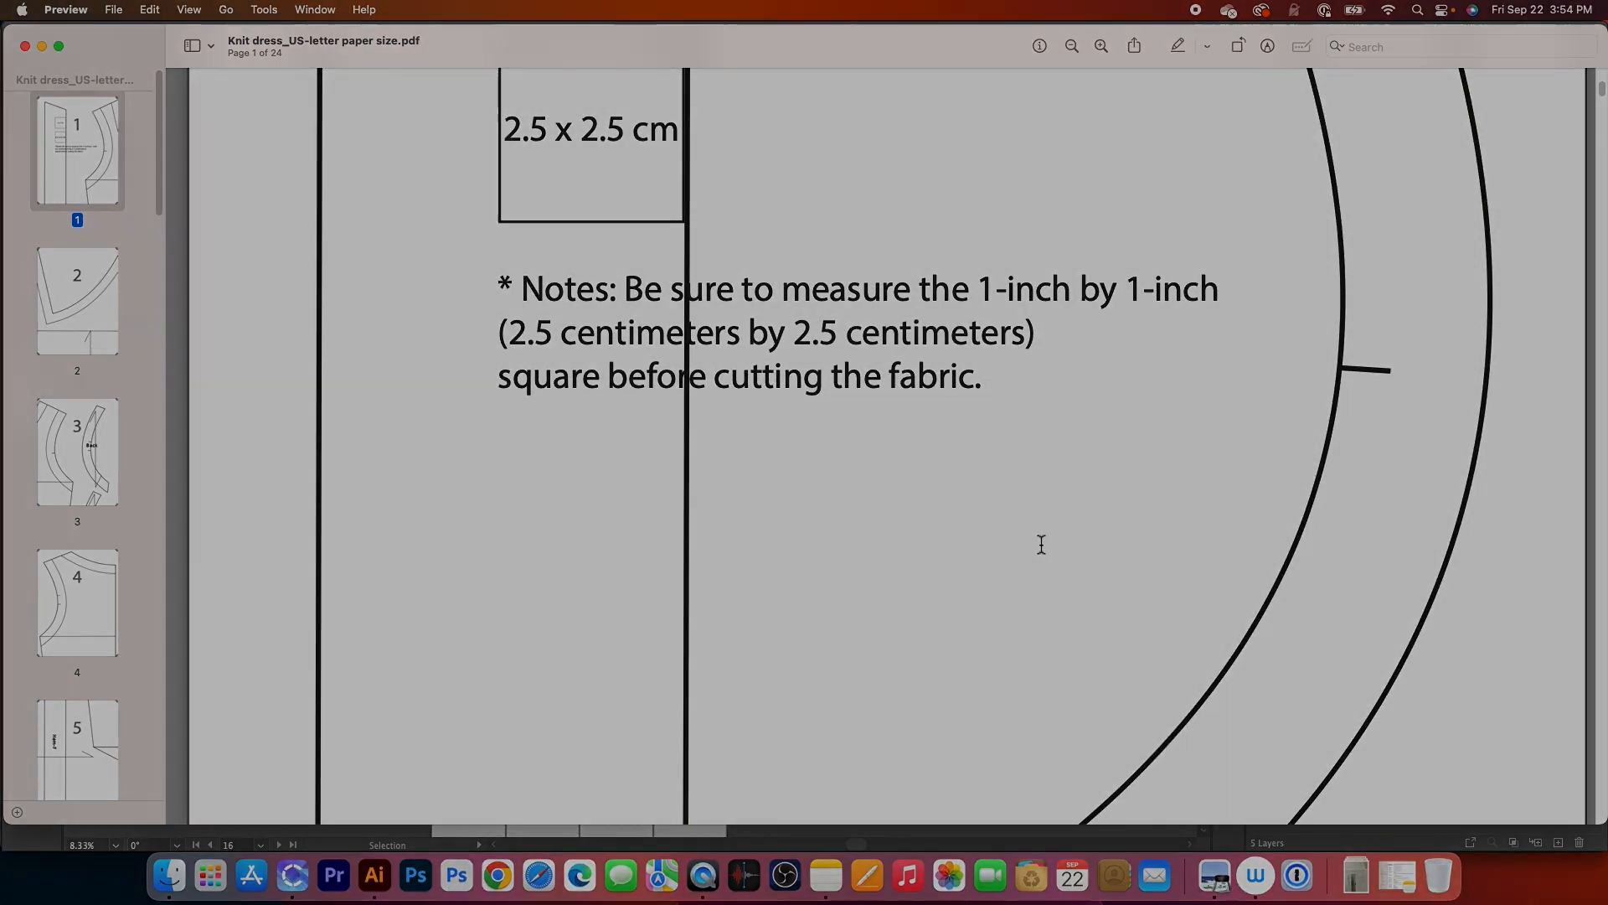